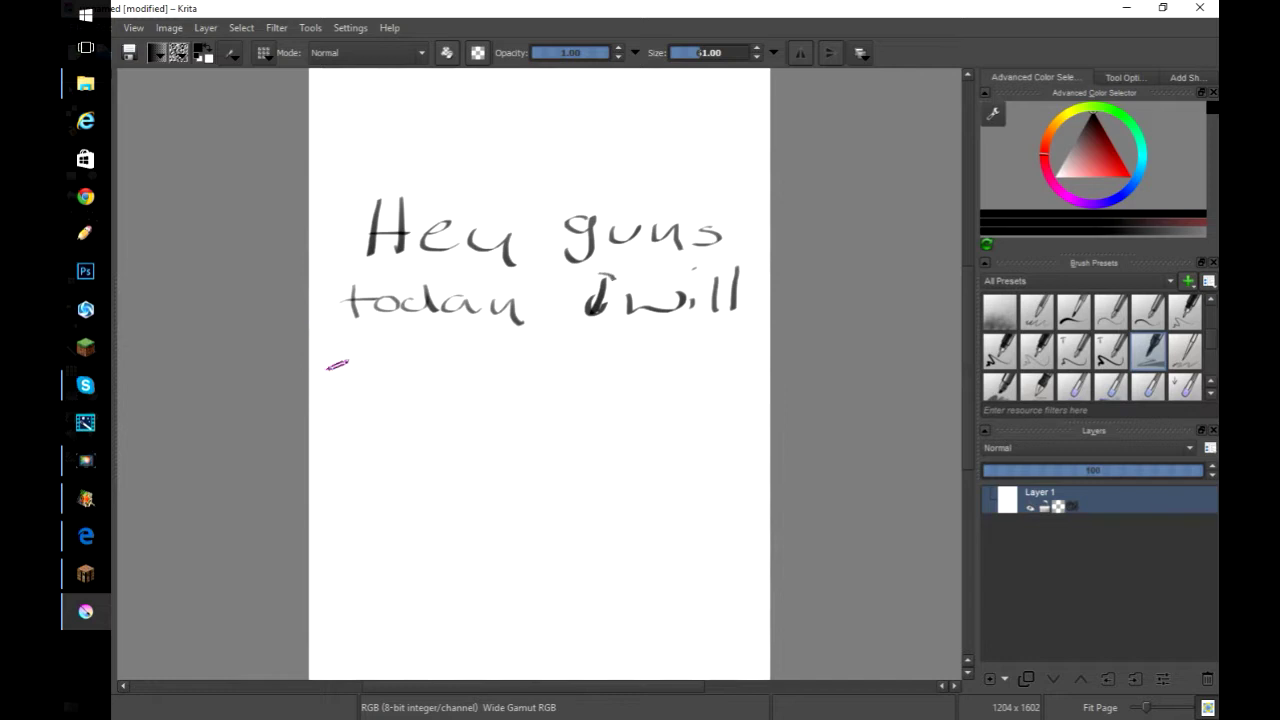
Handwrite the rest of the greeting message on the lines below "today I will"
drag(344, 352, 408, 380)
drag(464, 344, 712, 405)
mouse_move(363, 421)
mouse_down()
mouse_move(569, 417)
mouse_move(329, 457)
mouse_move(385, 478)
mouse_move(580, 470)
mouse_up()
key(ctrl+z)
key(ctrl+z)
drag(658, 470, 686, 474)
drag(350, 528, 480, 562)
mouse_move(550, 530)
mouse_down()
mouse_move(730, 510)
mouse_move(764, 492)
mouse_up()
mouse_move(326, 628)
mouse_down()
mouse_move(386, 590)
mouse_move(536, 612)
mouse_up()
mouse_move(566, 568)
mouse_down()
mouse_move(568, 618)
mouse_move(654, 590)
mouse_move(724, 596)
mouse_up()
drag(330, 638, 426, 658)
drag(442, 656, 502, 660)
mouse_move(548, 646)
mouse_down()
mouse_move(550, 660)
mouse_move(632, 660)
mouse_up()
drag(704, 626, 706, 656)
Clear the canvas and handwrite a new message beginning with "base" across the upper part of the page
key(Delete)
drag(342, 100, 498, 136)
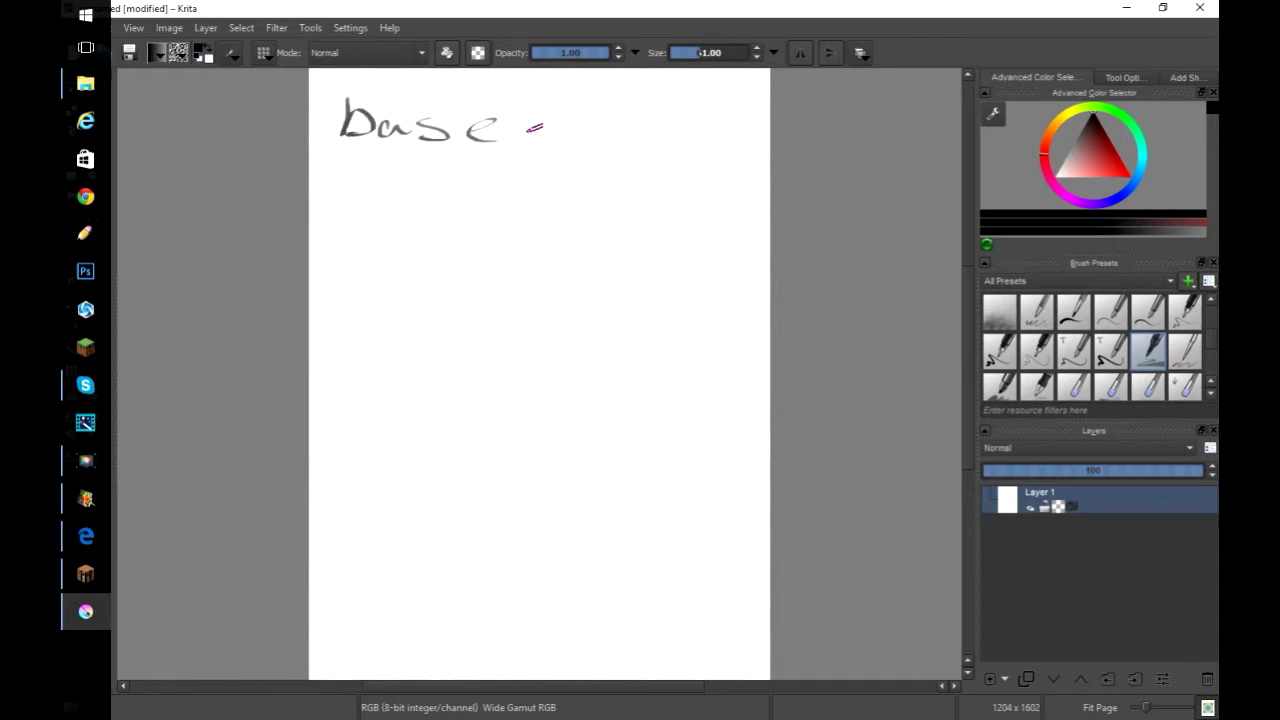
drag(556, 88, 734, 108)
drag(340, 192, 700, 168)
drag(64, 325, 64, 446)
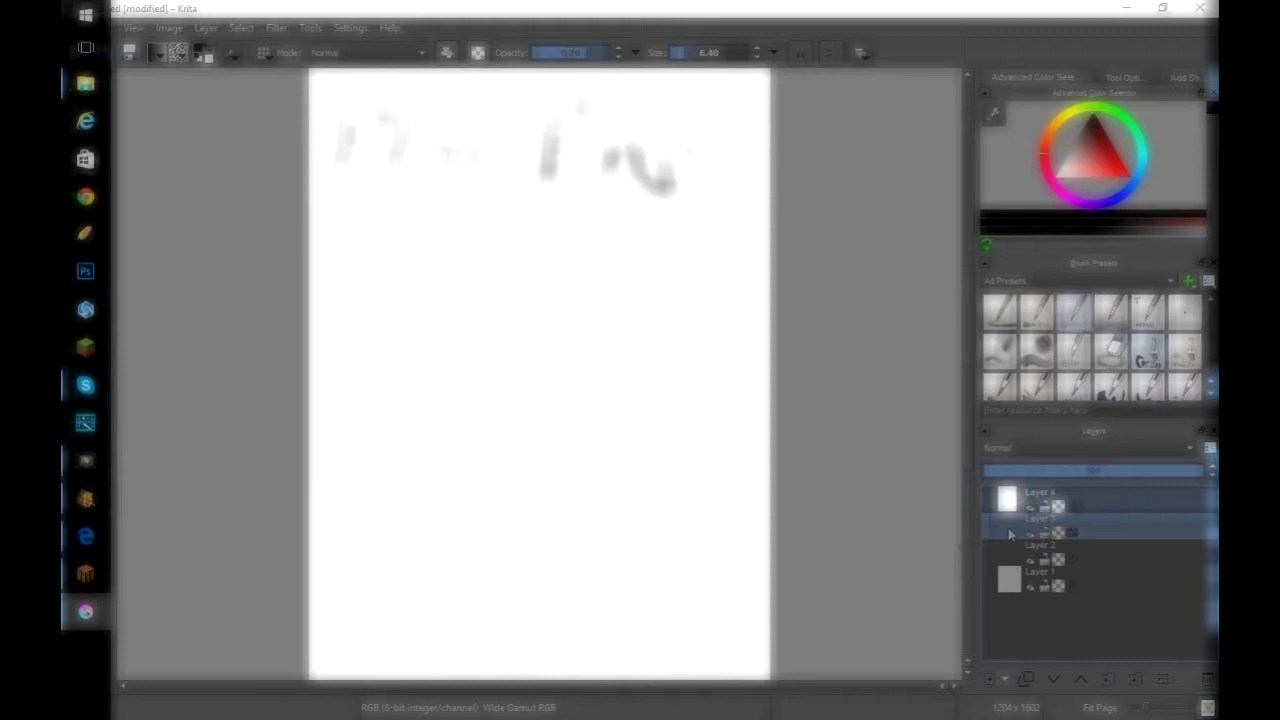
Sketch a faint round head outline with two pointed inner ears on Layer 3
click(1008, 535)
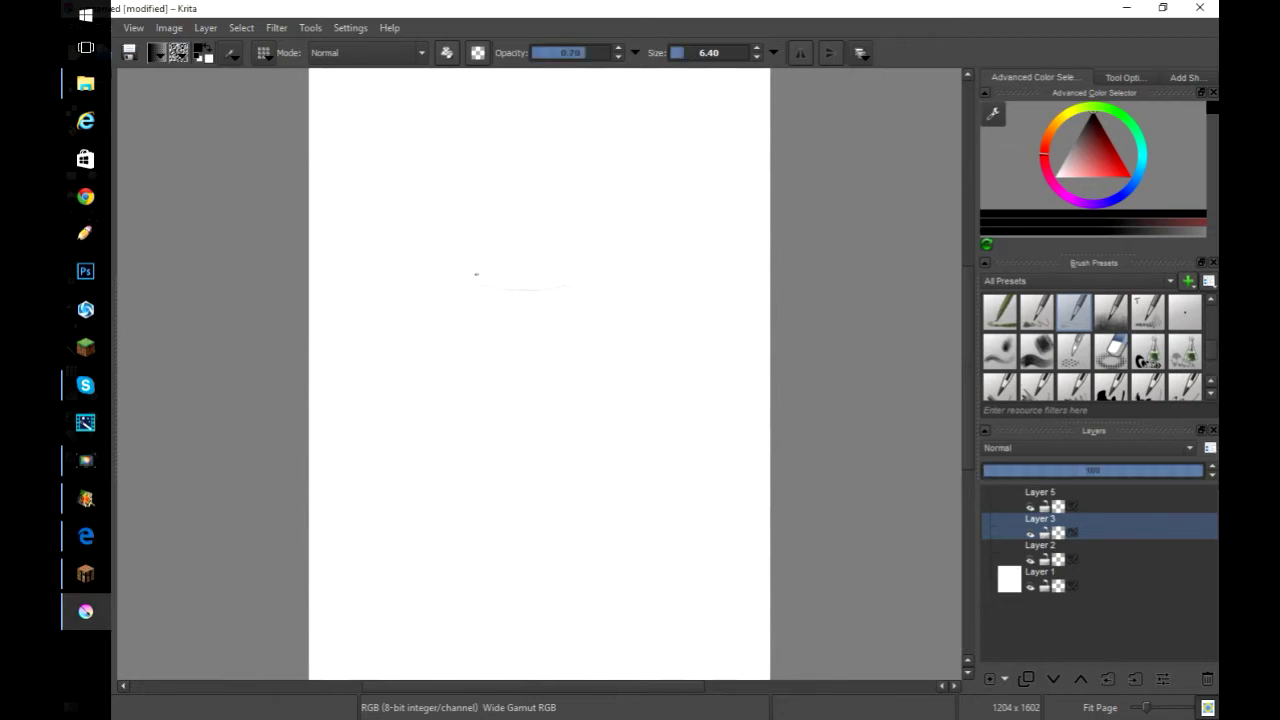
key(ctrl+z)
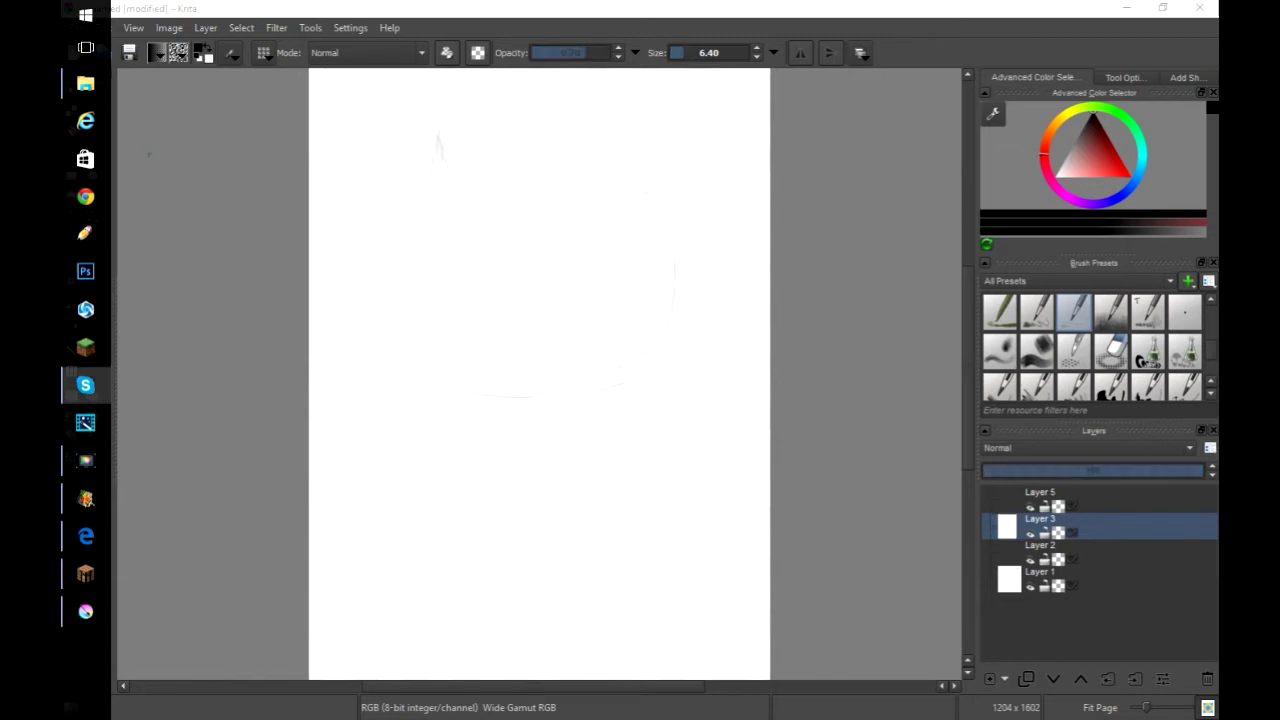
drag(438, 136, 452, 158)
mouse_move(624, 136)
mouse_down()
mouse_move(630, 156)
mouse_move(611, 156)
mouse_up()
drag(438, 126, 452, 162)
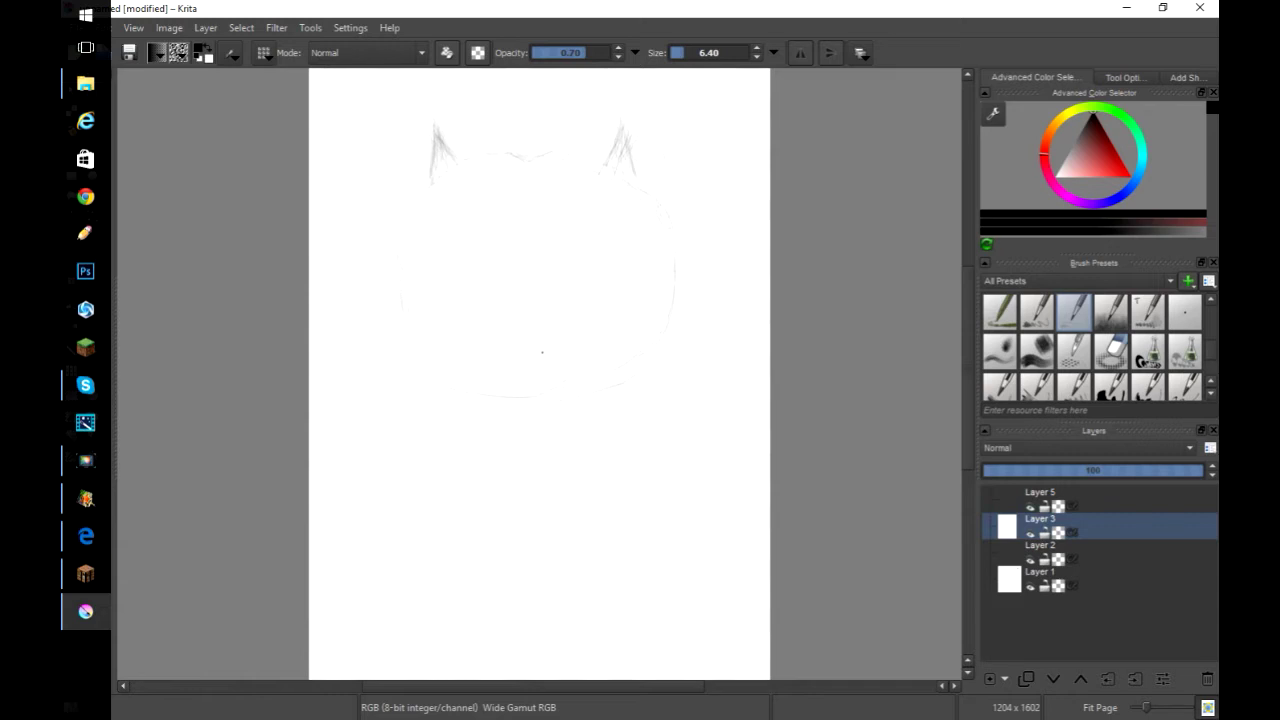
Erase the lower head line and sketch the muzzle and nose with the light pencil brush
key(e)
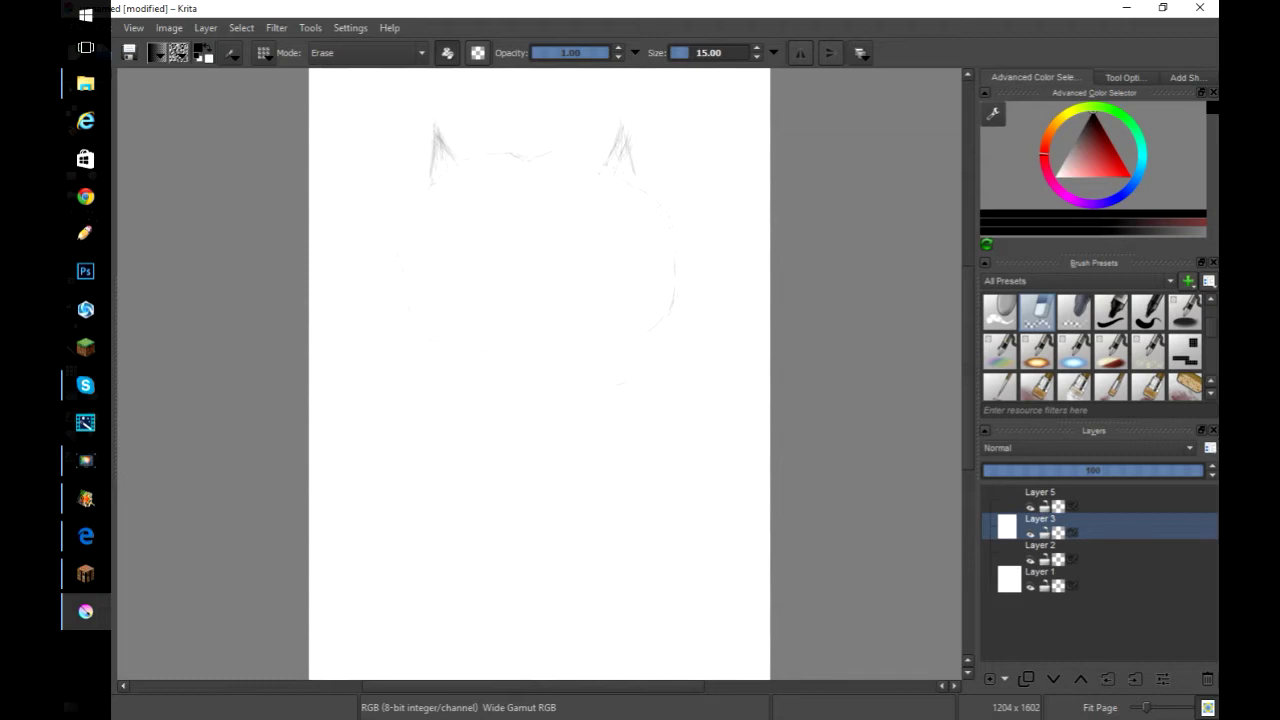
key(e)
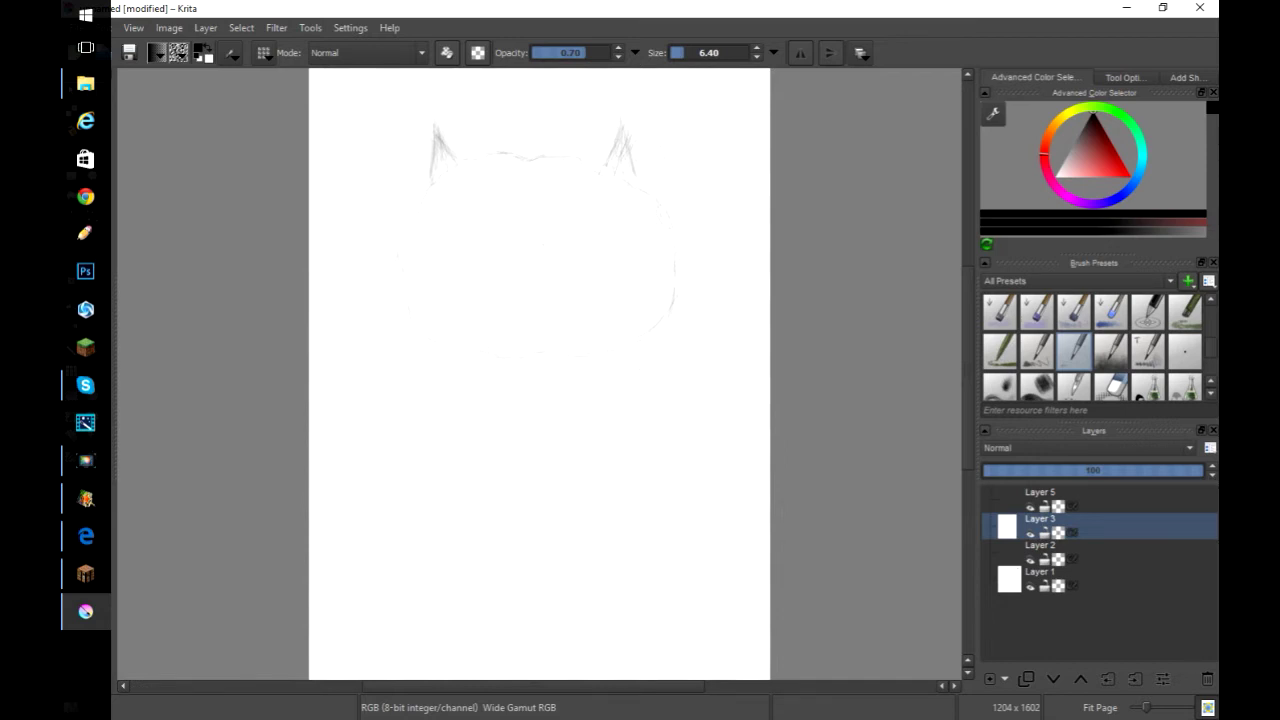
drag(609, 343, 604, 350)
key(ctrl+z)
drag(529, 293, 536, 304)
Sketch an oval eye with a pupil on the right side of the face
drag(620, 244, 626, 227)
key(ctrl+z)
drag(625, 237, 594, 248)
mouse_move(612, 232)
mouse_down()
mouse_move(626, 241)
mouse_move(611, 240)
mouse_up()
Return to the 6.40 pencil preset and sketch the matching eye on the left side of the face
right_click(456, 252)
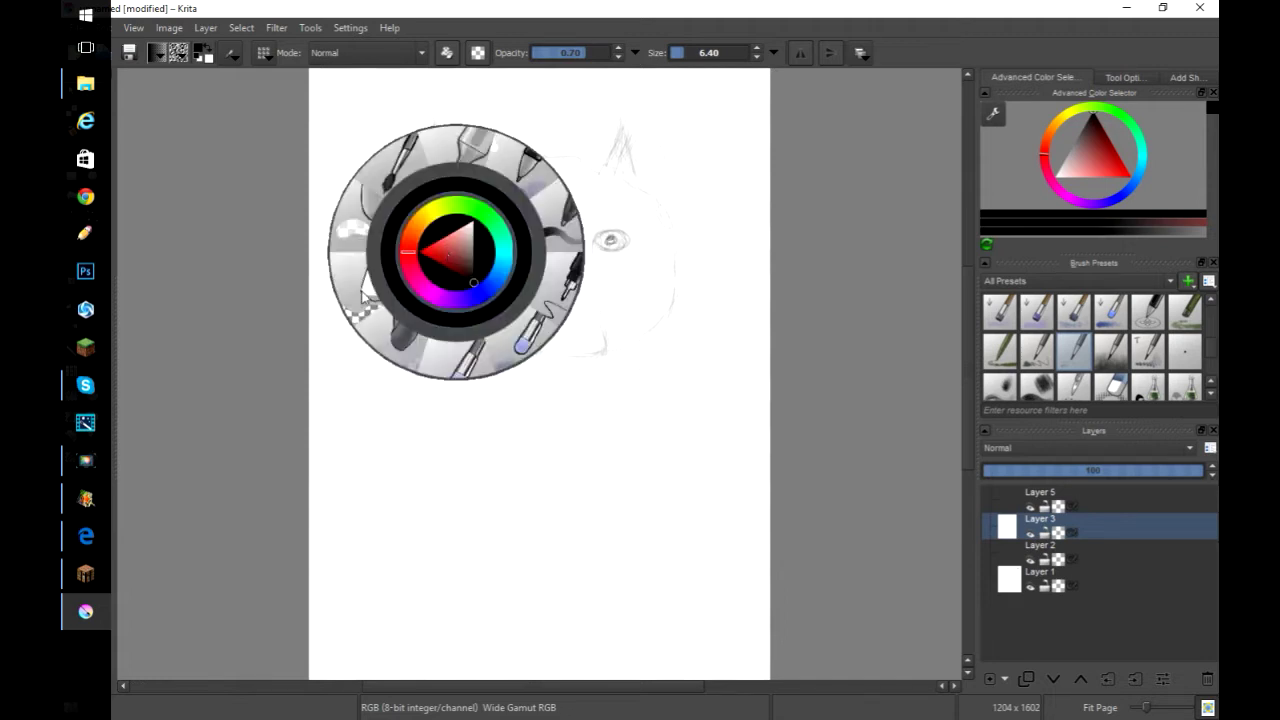
click(532, 328)
drag(472, 232, 486, 245)
drag(1211, 354, 1212, 350)
click(1073, 358)
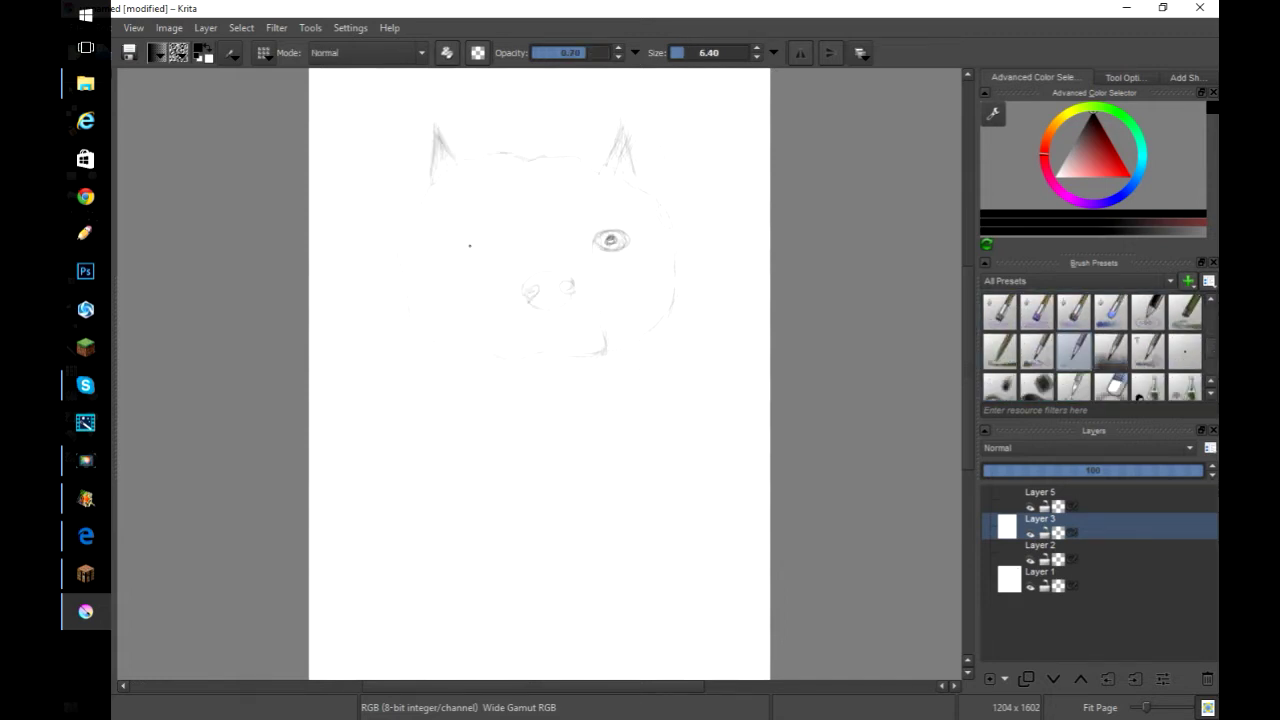
mouse_move(470, 246)
mouse_down()
mouse_move(492, 237)
mouse_move(504, 250)
mouse_move(474, 246)
mouse_move(488, 246)
mouse_up()
Sketch the curved underside of the body and the legs reaching down to the page's lower edge
drag(490, 606, 646, 584)
drag(374, 585, 383, 678)
drag(433, 612, 437, 678)
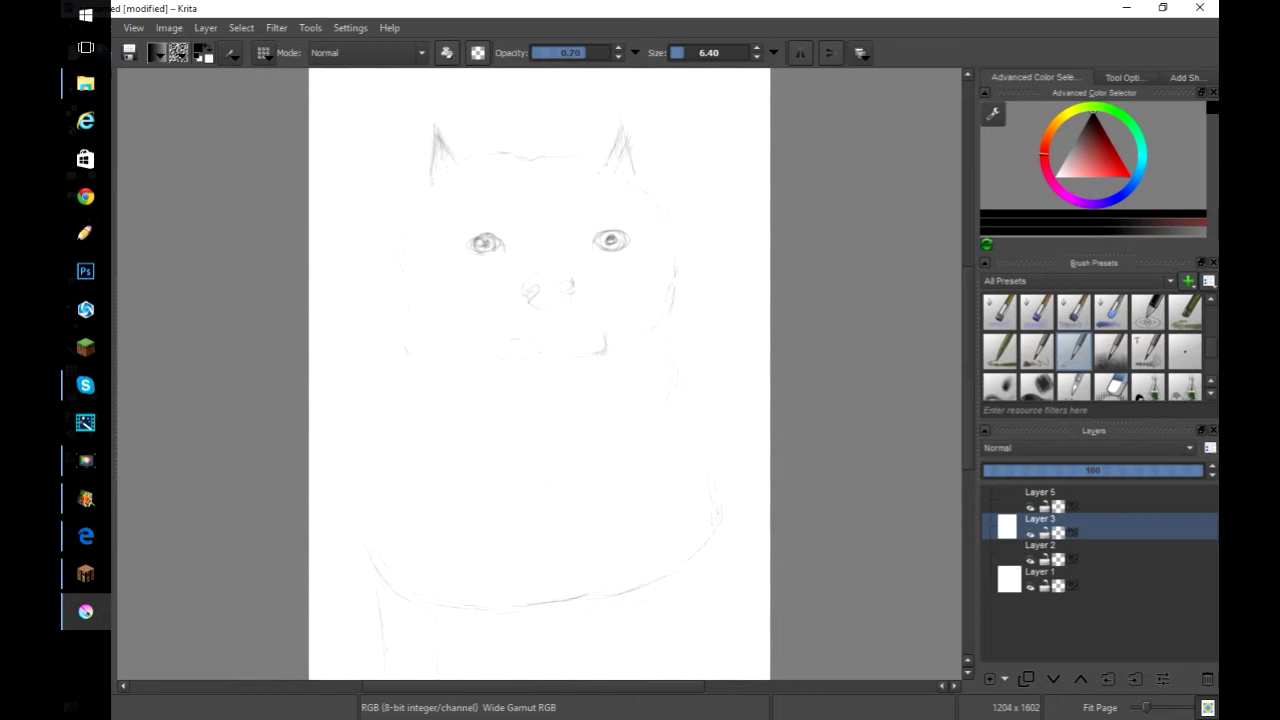
drag(702, 584, 693, 678)
drag(443, 610, 449, 670)
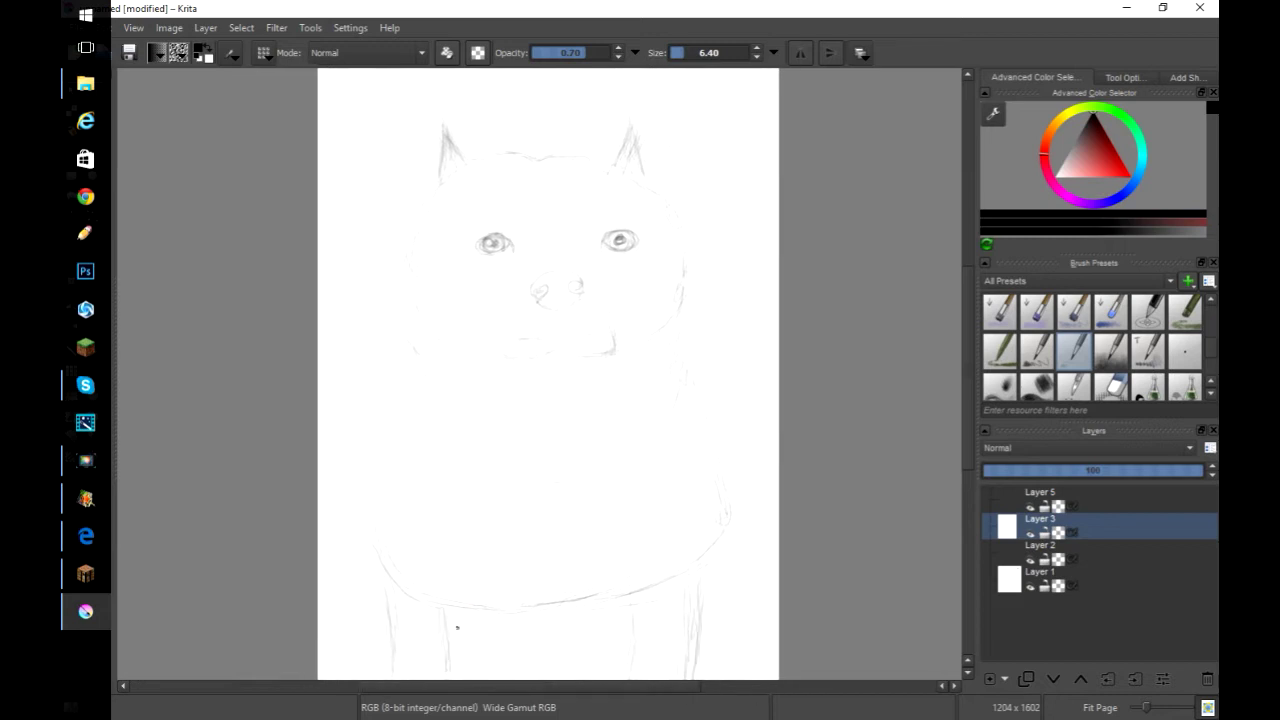
Reinforce the right side of the body and sketch a second, lower belly line across the legs
drag(722, 474, 731, 526)
drag(710, 562, 652, 588)
drag(620, 617, 594, 628)
drag(460, 648, 530, 644)
Erase the old upper belly line and the excess strokes at the body's right side with a 50.00 eraser
key(e)
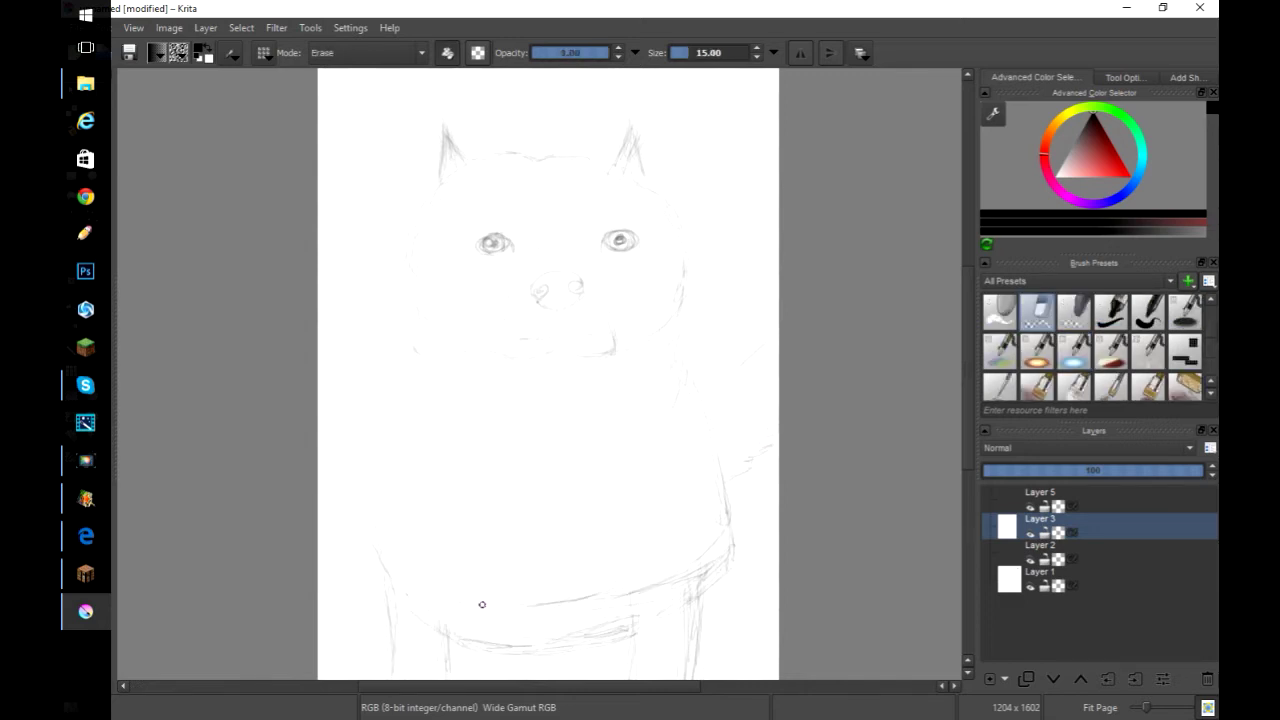
right_click(602, 551)
mouse_move(480, 605)
mouse_down()
mouse_move(626, 591)
mouse_move(711, 539)
mouse_move(720, 557)
mouse_up()
click(497, 523)
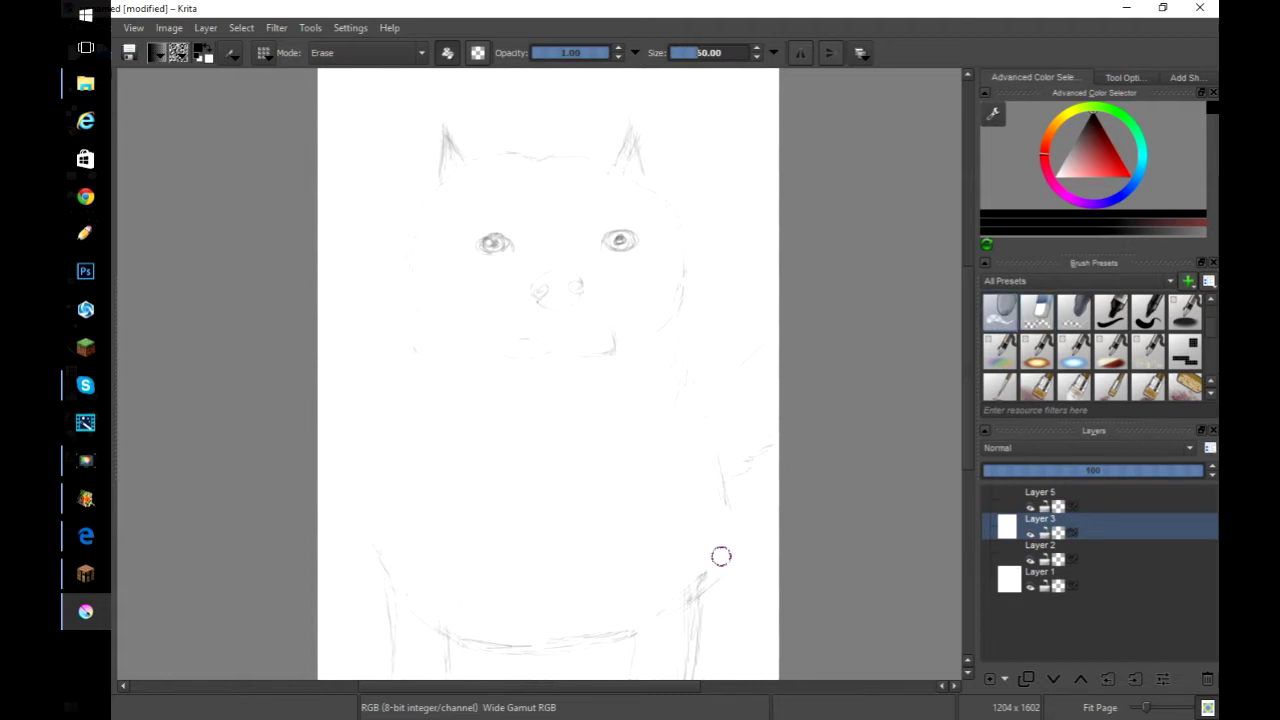
Switch back to the 6.40 pencil preset and redraw the inner leg lines below the belly
click(1210, 393)
click(1210, 393)
click(1210, 393)
click(1074, 351)
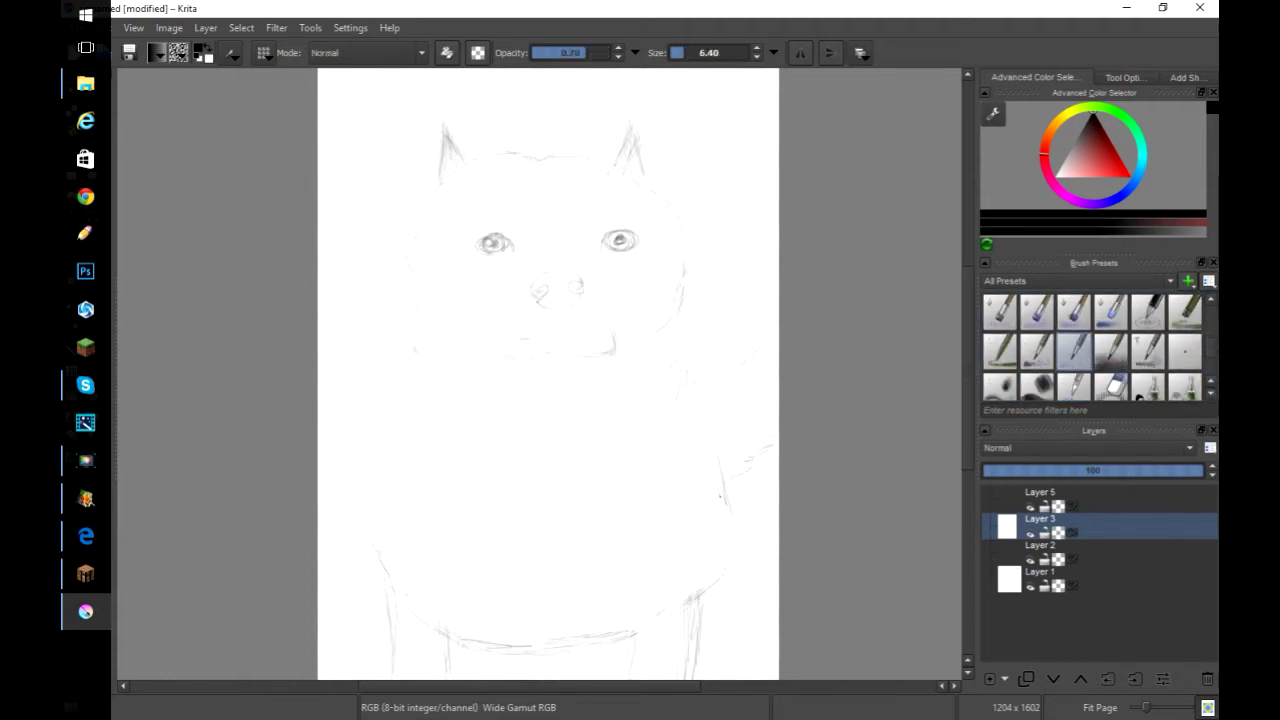
drag(630, 640, 629, 672)
drag(450, 640, 456, 680)
drag(628, 640, 626, 680)
key(ctrl+minus)
key(ctrl+plus)
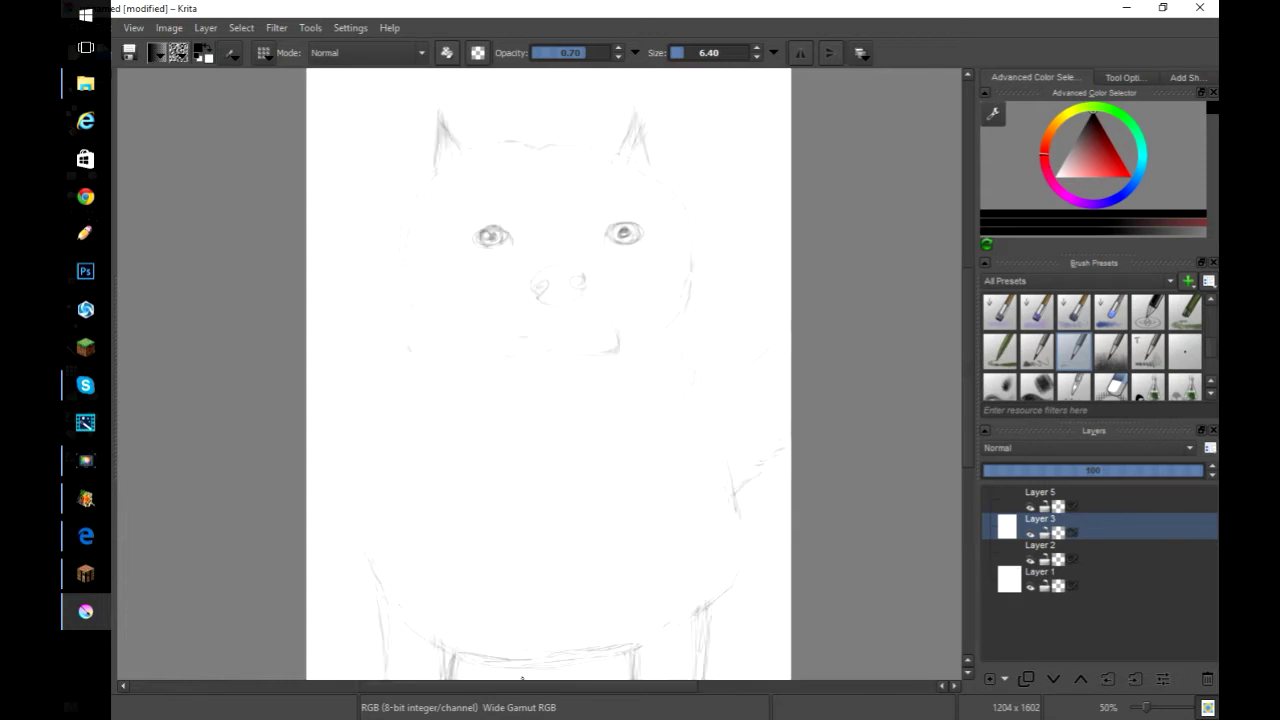
On Layer 5, ink the left ear's outer outline in black with the 25.00 ink pen preset
key(alt+Tab)
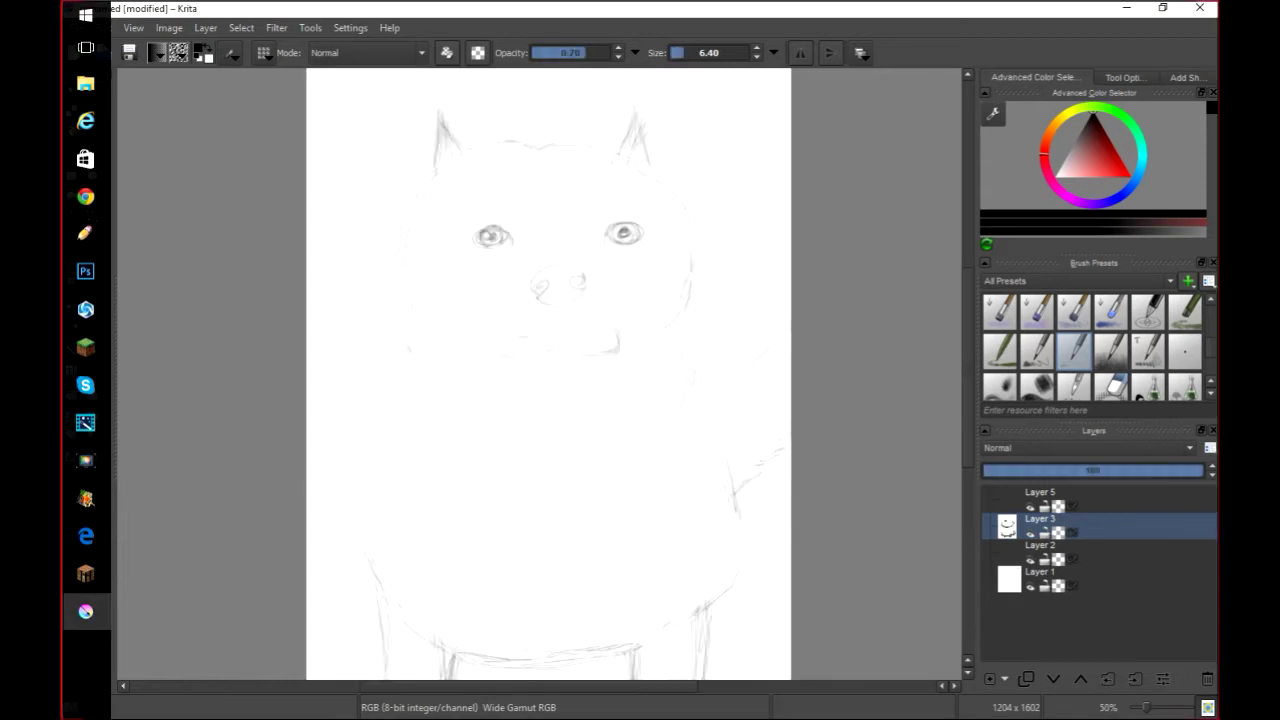
click(1009, 500)
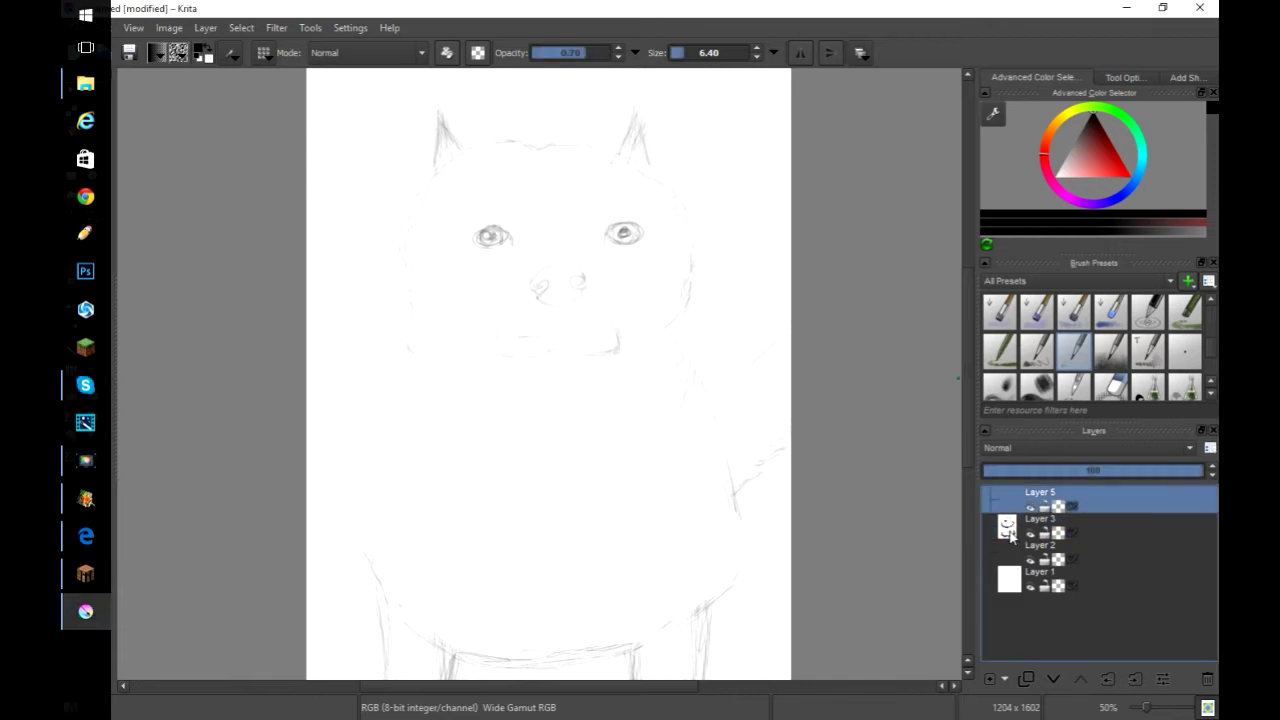
drag(1210, 351, 1211, 342)
click(1074, 352)
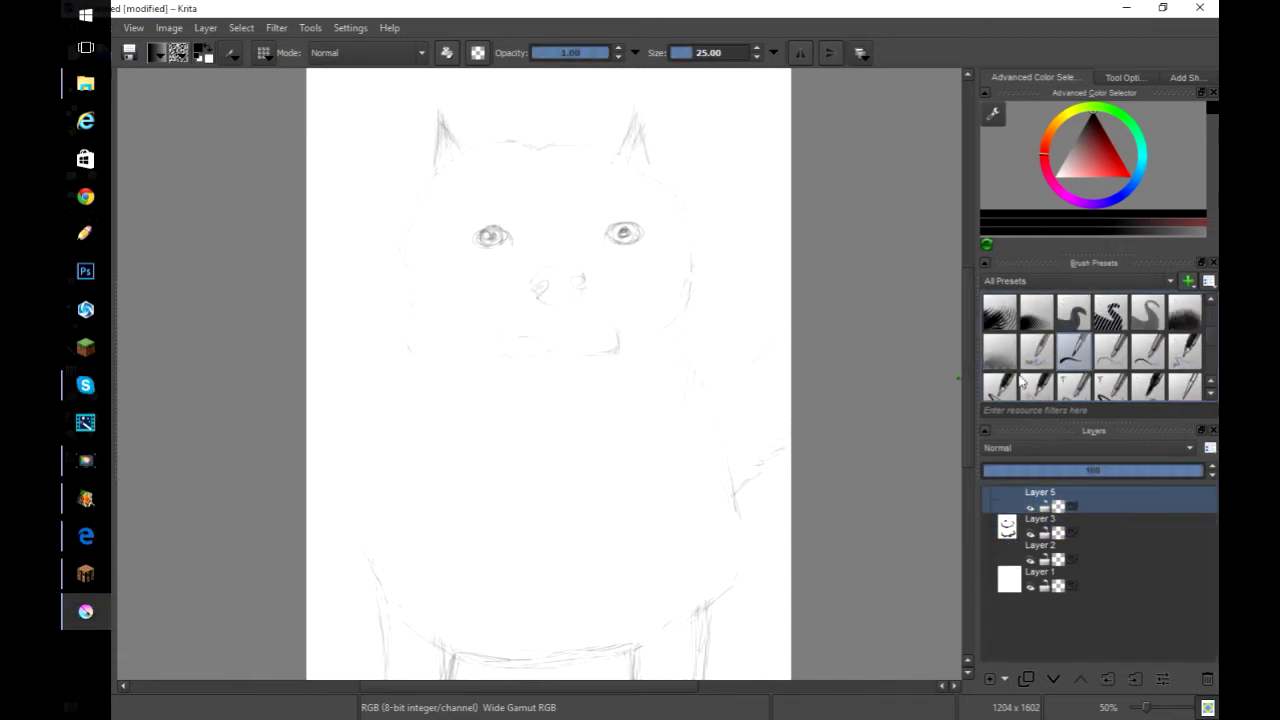
key(ctrl+plus)
key(ctrl+plus)
drag(603, 306, 602, 506)
scroll(434, 245, up, 3)
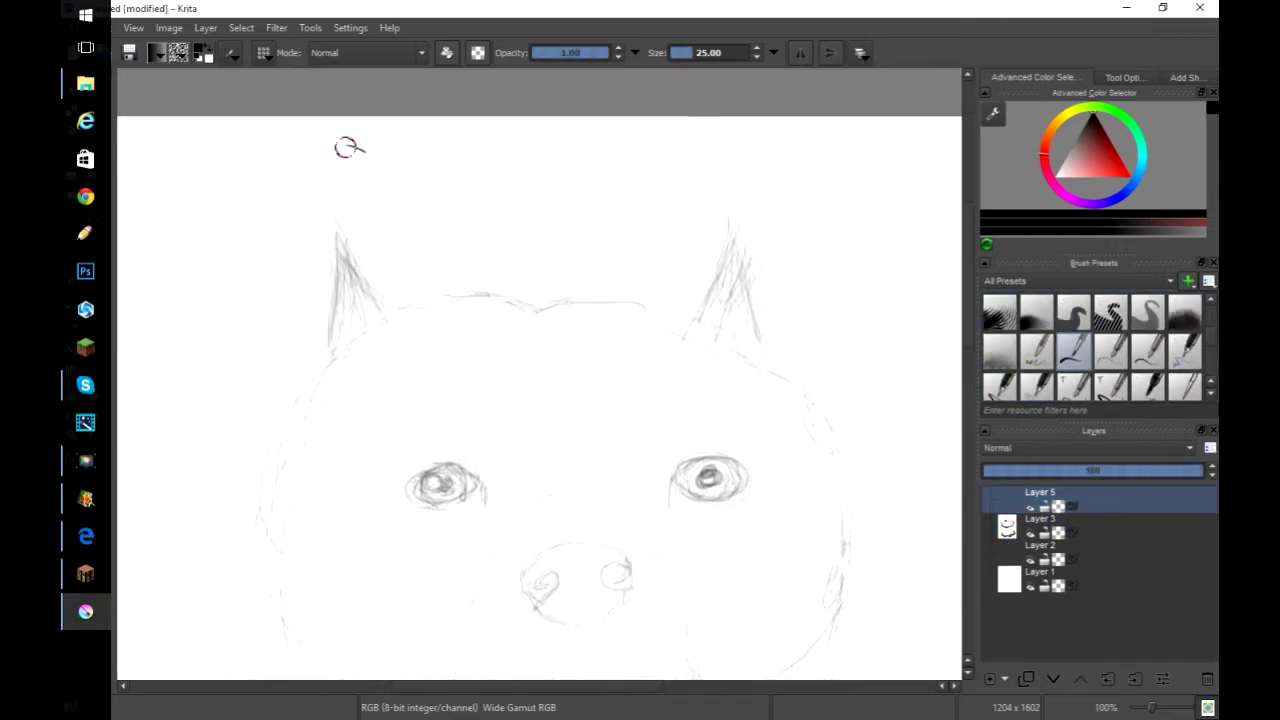
mouse_move(348, 146)
mouse_down()
mouse_move(434, 204)
mouse_move(497, 293)
mouse_up()
mouse_move(346, 146)
mouse_down()
mouse_move(286, 214)
mouse_move(267, 462)
mouse_up()
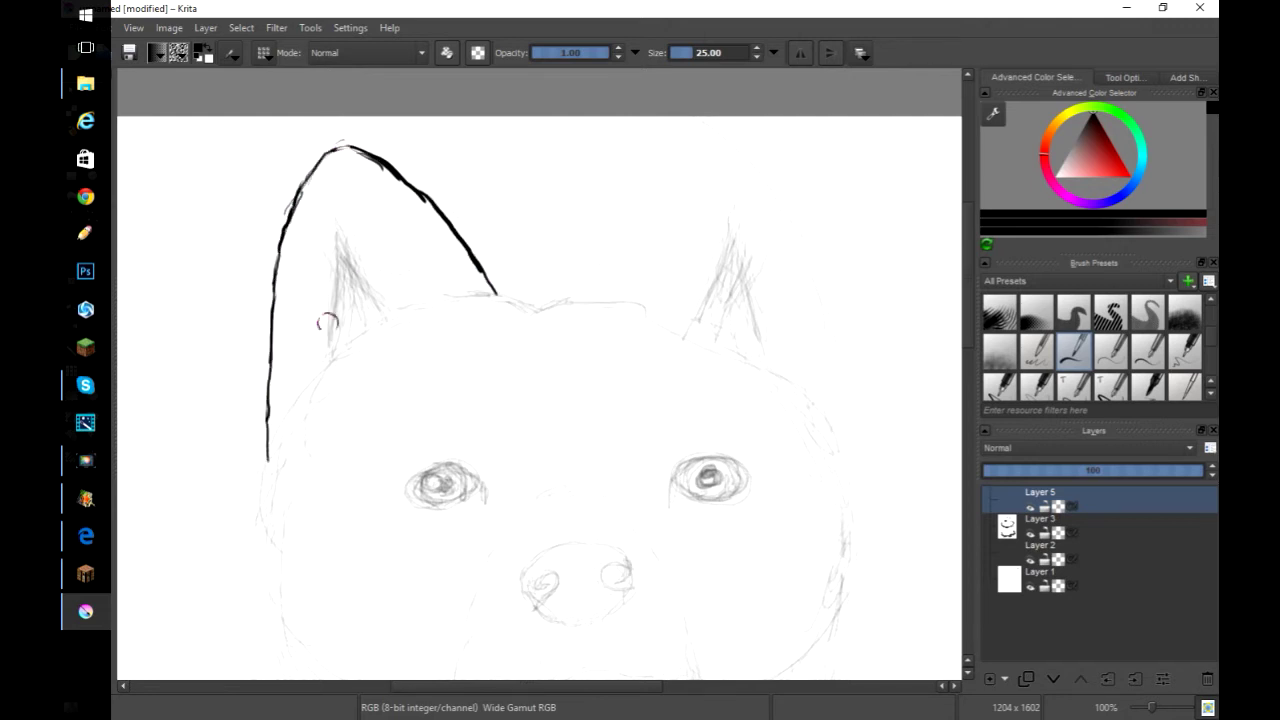
Ink the inner triangle of the left ear with jagged fur along its base, undoing the poor strokes
drag(314, 380, 333, 228)
key(ctrl+z)
drag(338, 308, 320, 330)
key(ctrl+z)
key(ctrl+z)
drag(320, 268, 320, 232)
mouse_move(327, 234)
mouse_down()
mouse_move(329, 292)
mouse_move(327, 213)
mouse_move(389, 306)
mouse_up()
mouse_move(332, 290)
mouse_down()
mouse_move(336, 332)
mouse_move(388, 309)
mouse_up()
Ink the right ear's outer outline and erase the doubled line on its outer side with a 50.00 eraser
mouse_move(583, 269)
mouse_down()
mouse_move(575, 297)
mouse_move(617, 223)
mouse_move(714, 129)
mouse_move(797, 257)
mouse_up()
drag(797, 200, 815, 395)
drag(815, 395, 793, 190)
right_click(737, 199)
click(783, 277)
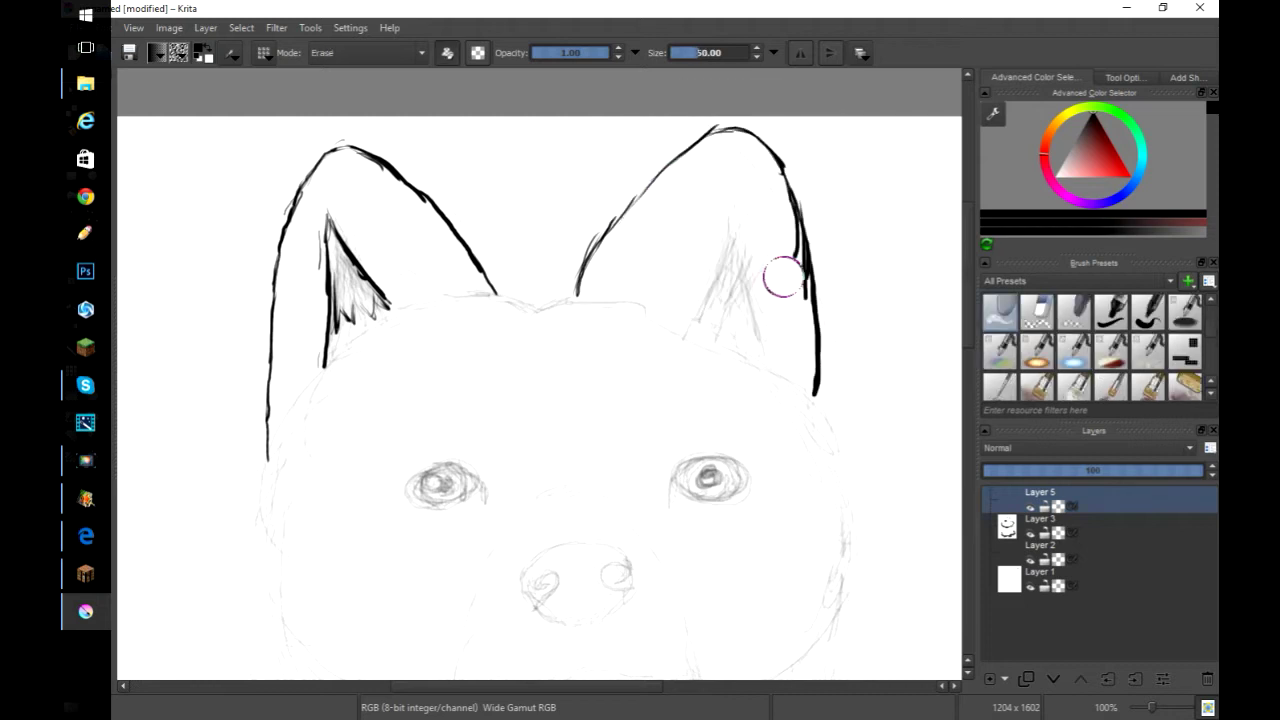
drag(798, 294, 788, 212)
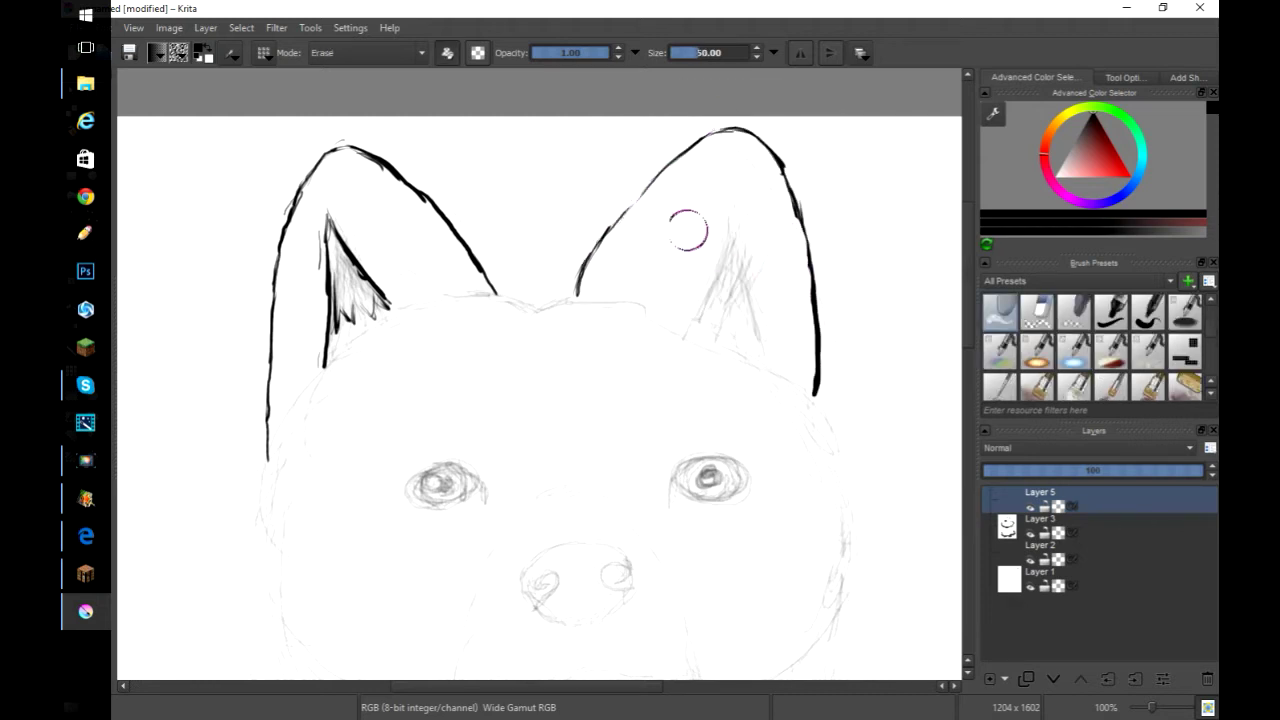
Return to the 25.00 ink pen preset and ink the right ear's inner triangle with jagged fur
scroll(1212, 338, down, 3)
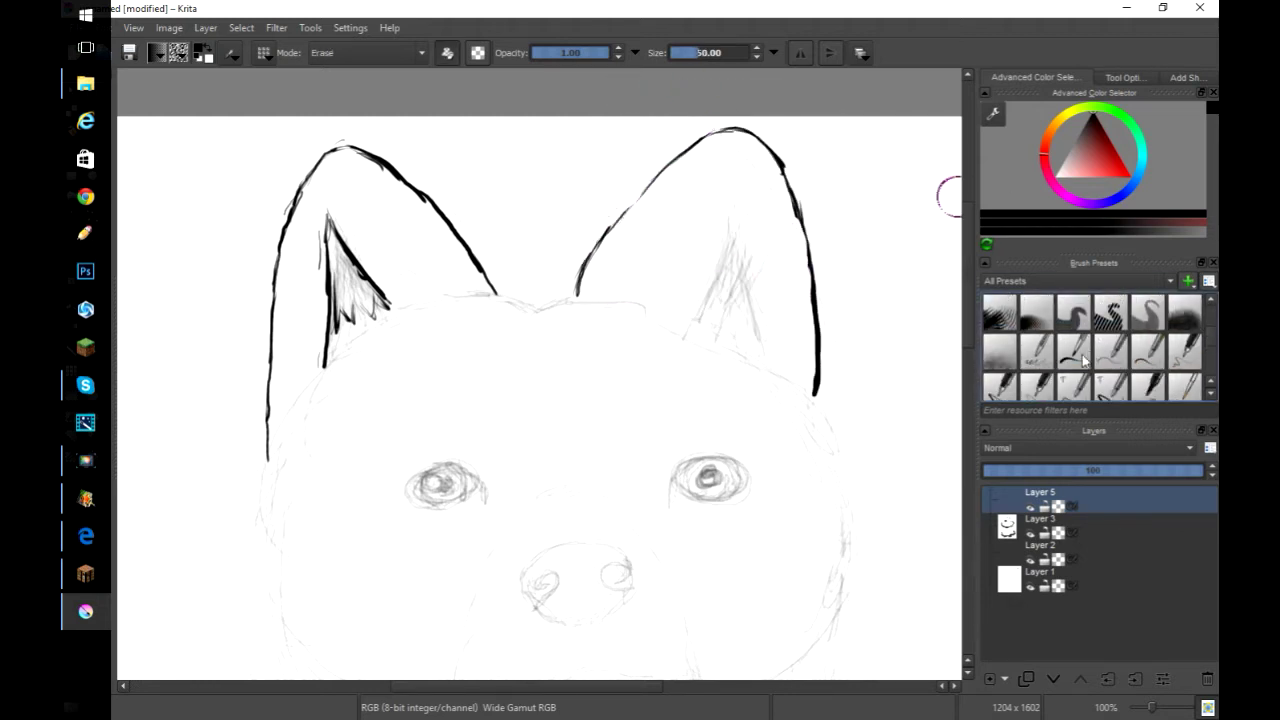
click(1073, 352)
mouse_move(685, 334)
mouse_down()
mouse_move(746, 196)
mouse_move(752, 362)
mouse_up()
key(ctrl+z)
key(ctrl+z)
drag(745, 200, 746, 352)
mouse_move(688, 274)
mouse_down()
mouse_move(674, 292)
mouse_move(724, 318)
mouse_up()
Ink the rounded head outline with a small notch at the crown, plus the arched muzzle outline
scroll(537, 129, down, 3)
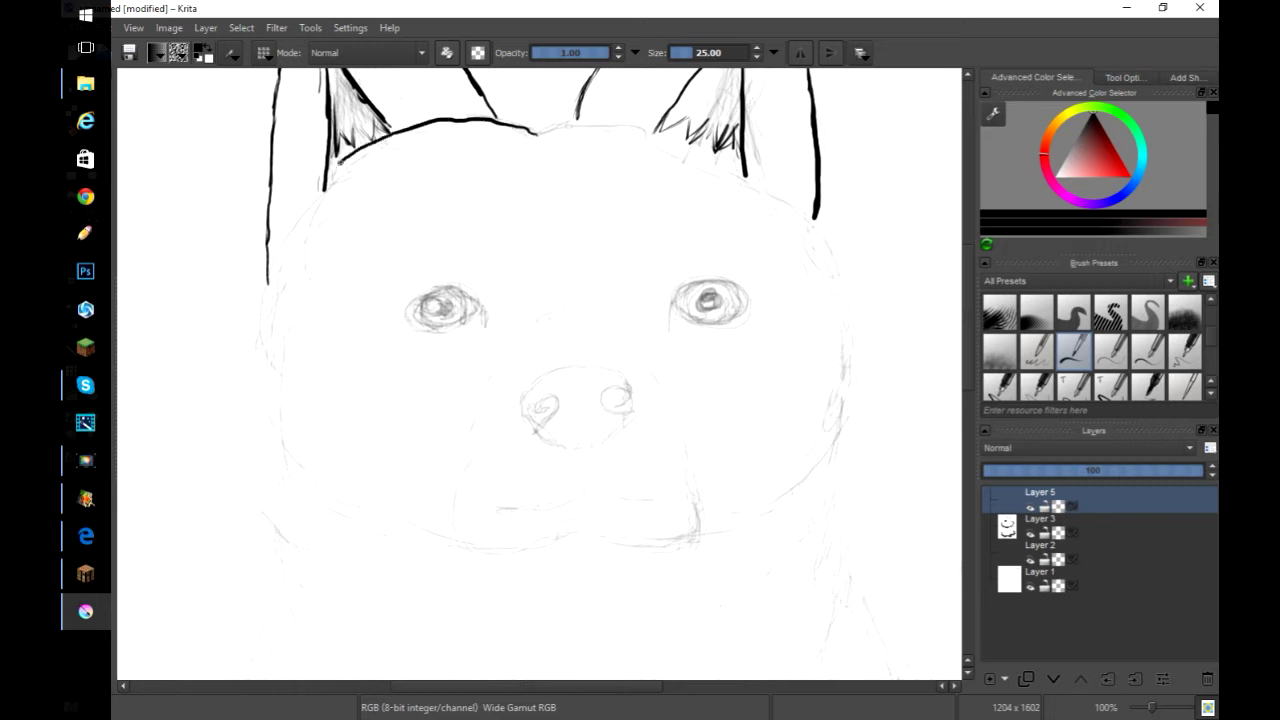
mouse_move(537, 129)
mouse_down()
mouse_move(746, 178)
mouse_move(820, 226)
mouse_move(846, 408)
mouse_move(796, 482)
mouse_move(706, 532)
mouse_up()
mouse_move(350, 513)
mouse_down()
mouse_move(462, 545)
mouse_move(254, 324)
mouse_move(370, 146)
mouse_move(582, 124)
mouse_up()
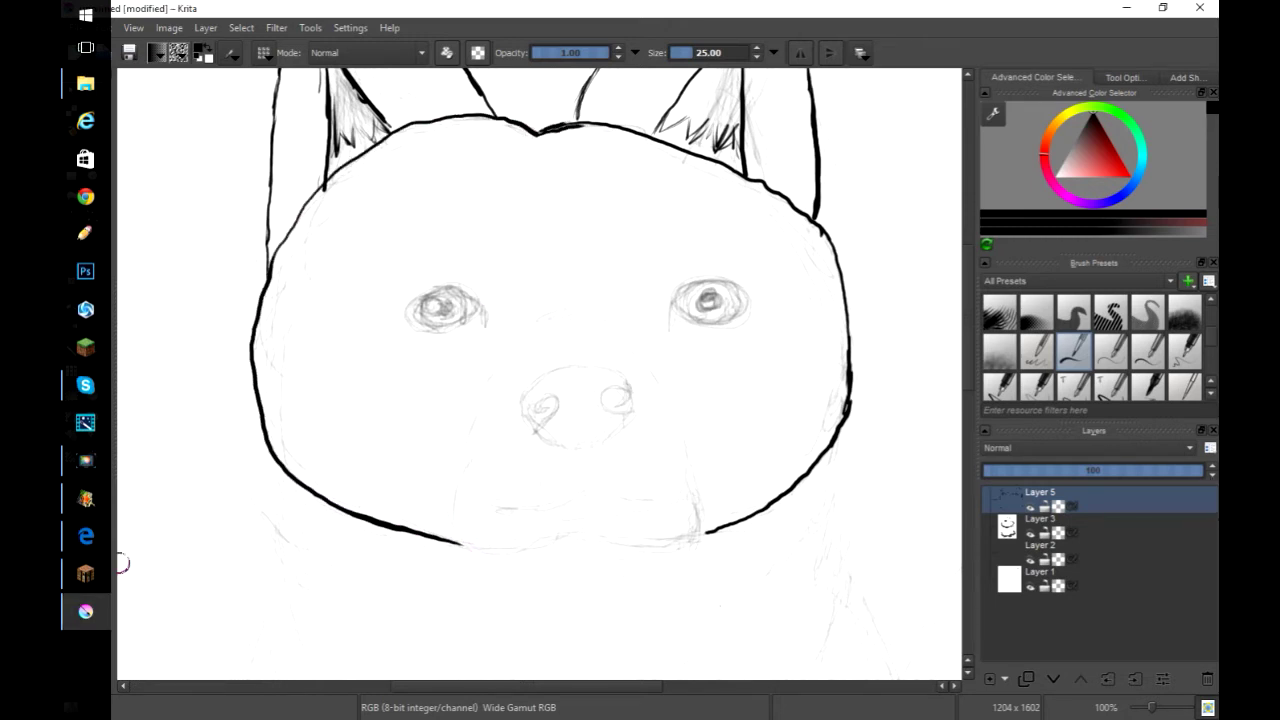
drag(515, 345, 553, 314)
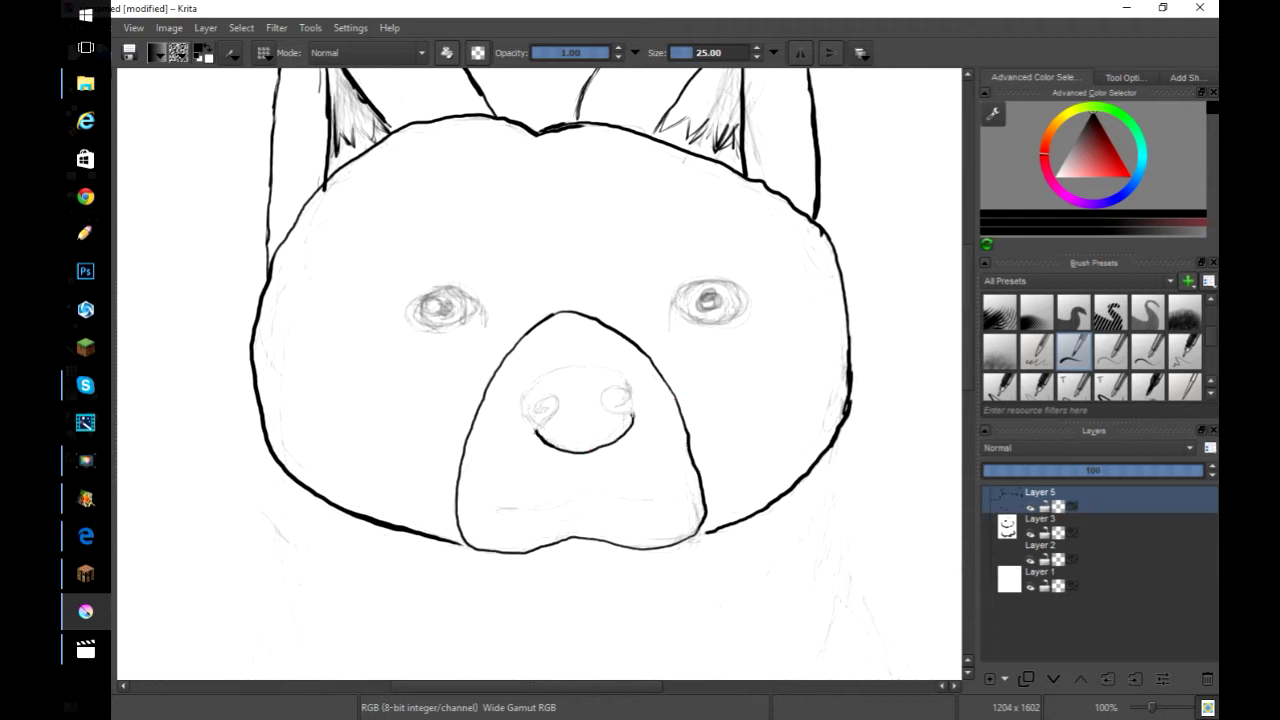
key(ctrl+z)
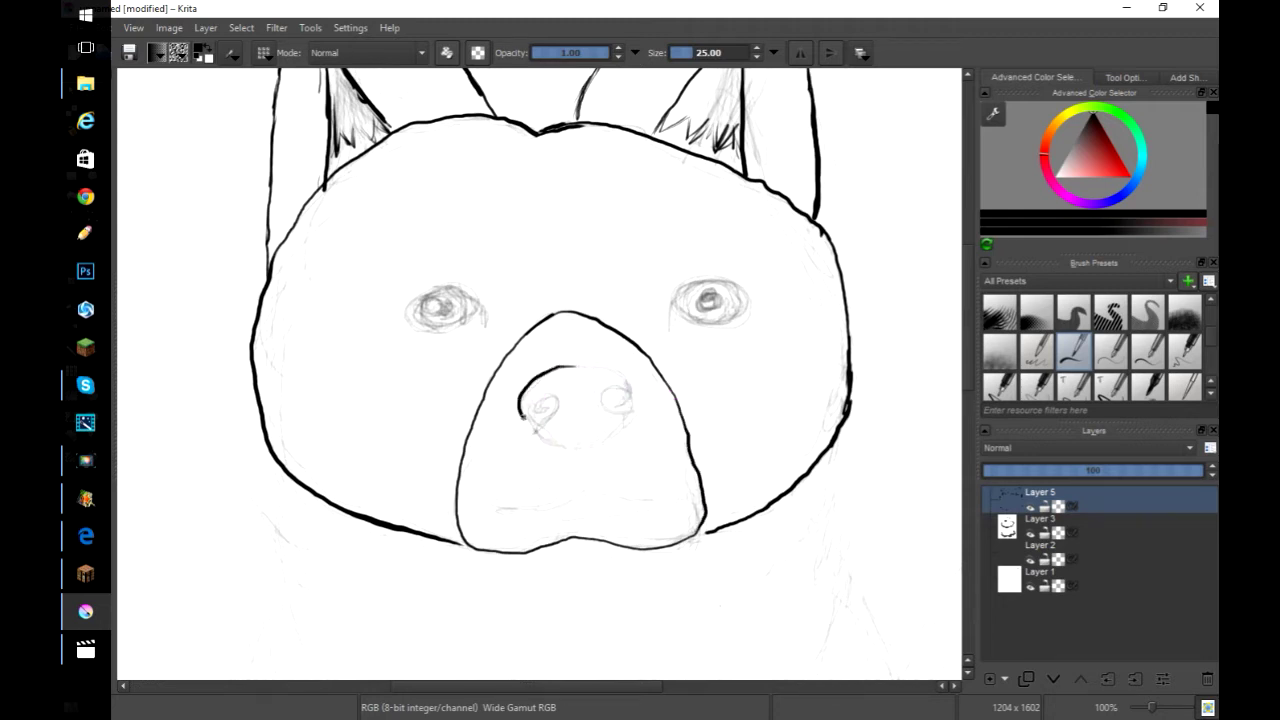
drag(625, 421, 555, 356)
key(ctrl+z)
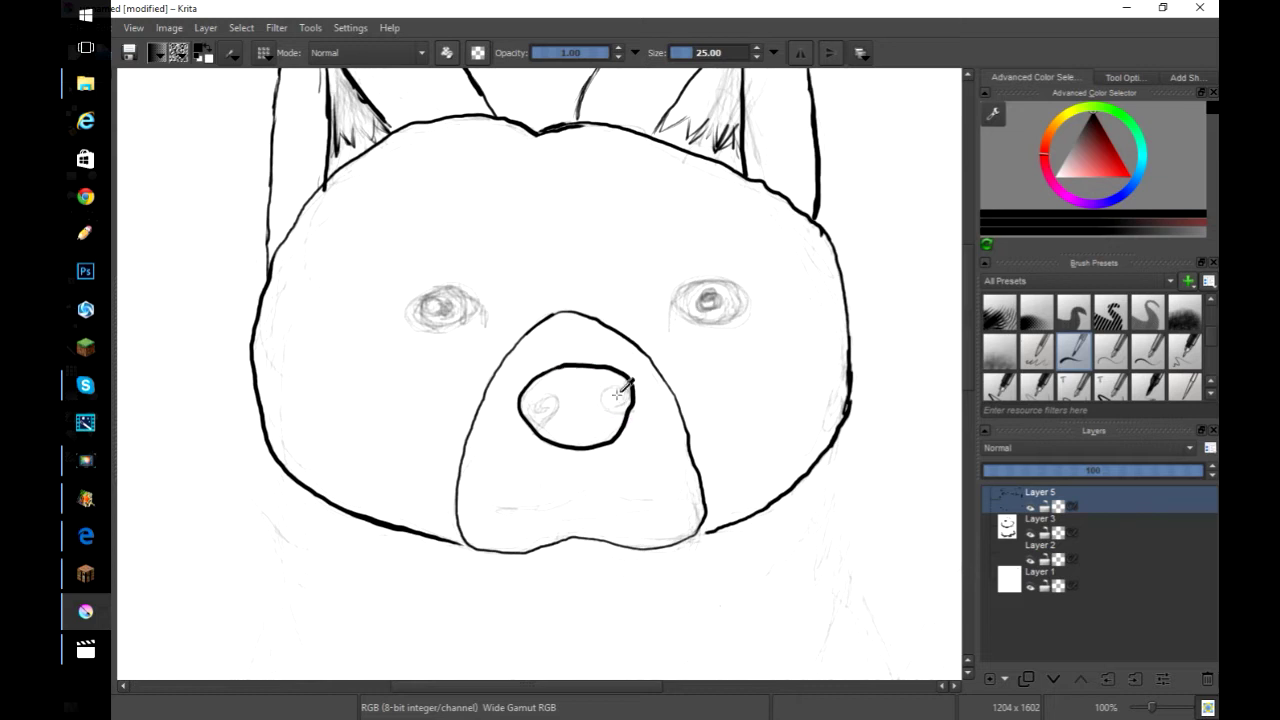
key(ctrl+z)
key(ctrl+z)
key(ctrl+z)
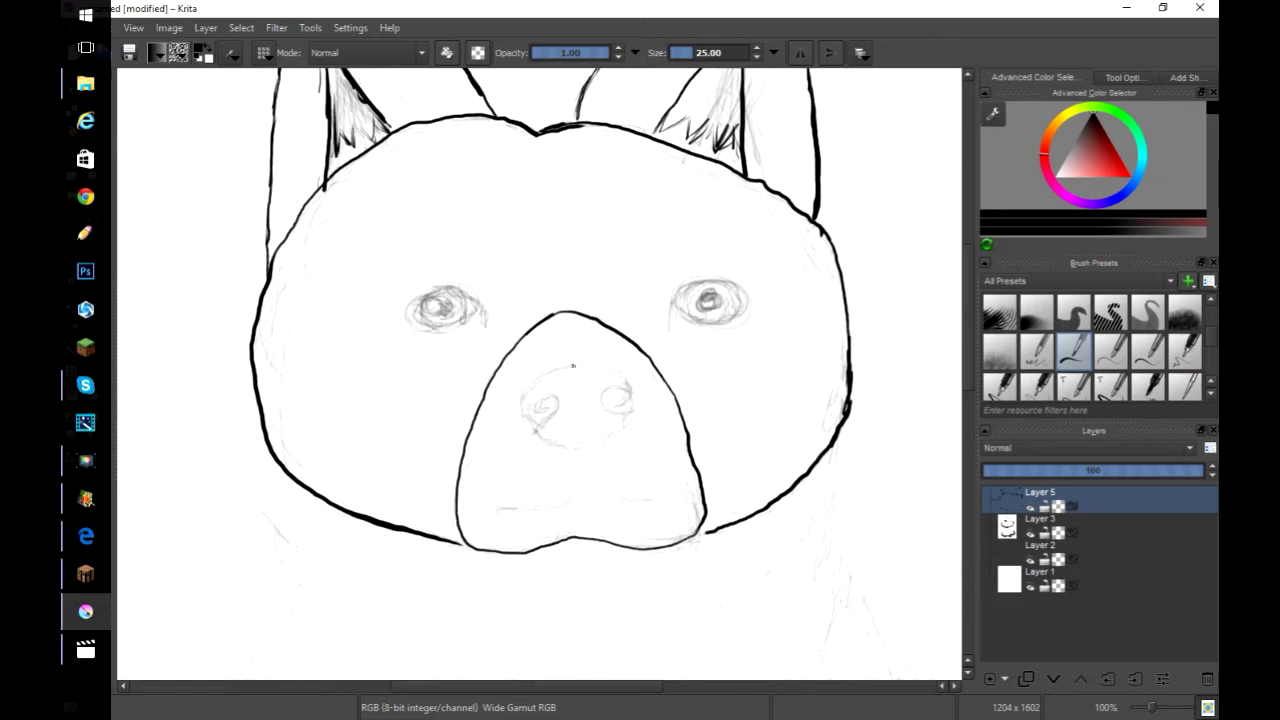
key(ctrl+z)
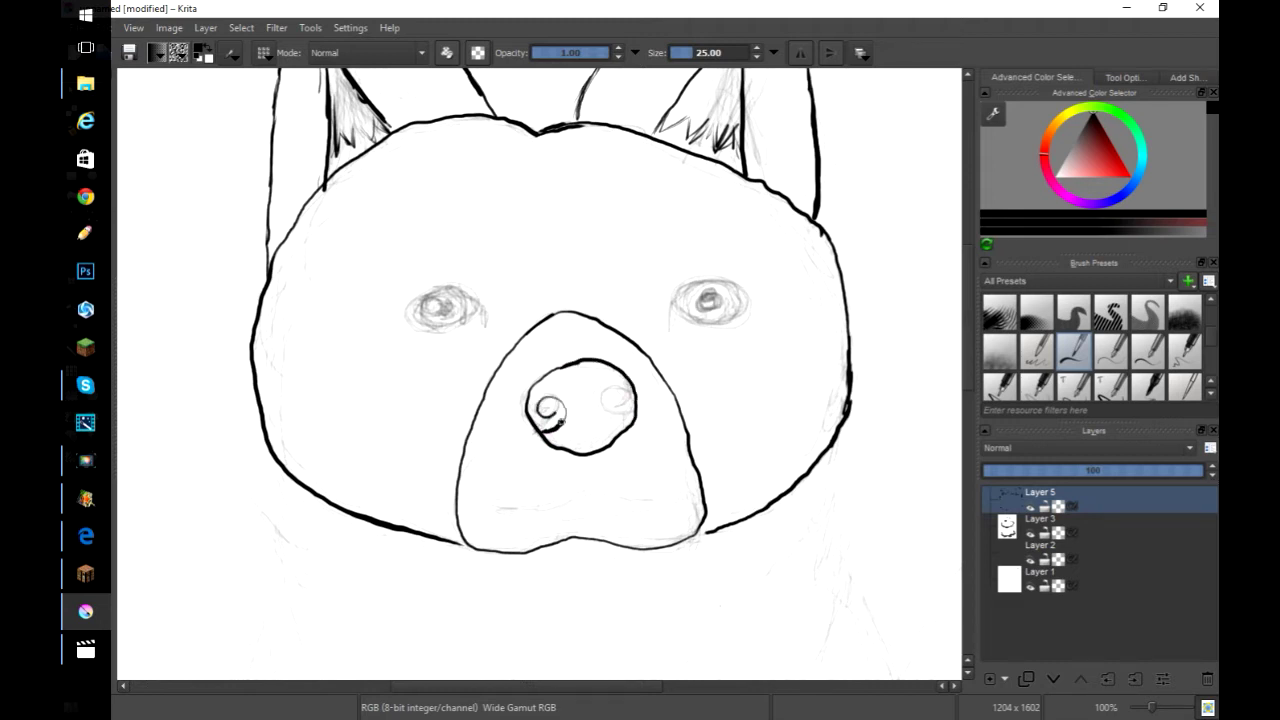
key(ctrl+z)
key(ctrl+z)
key(ctrl+z)
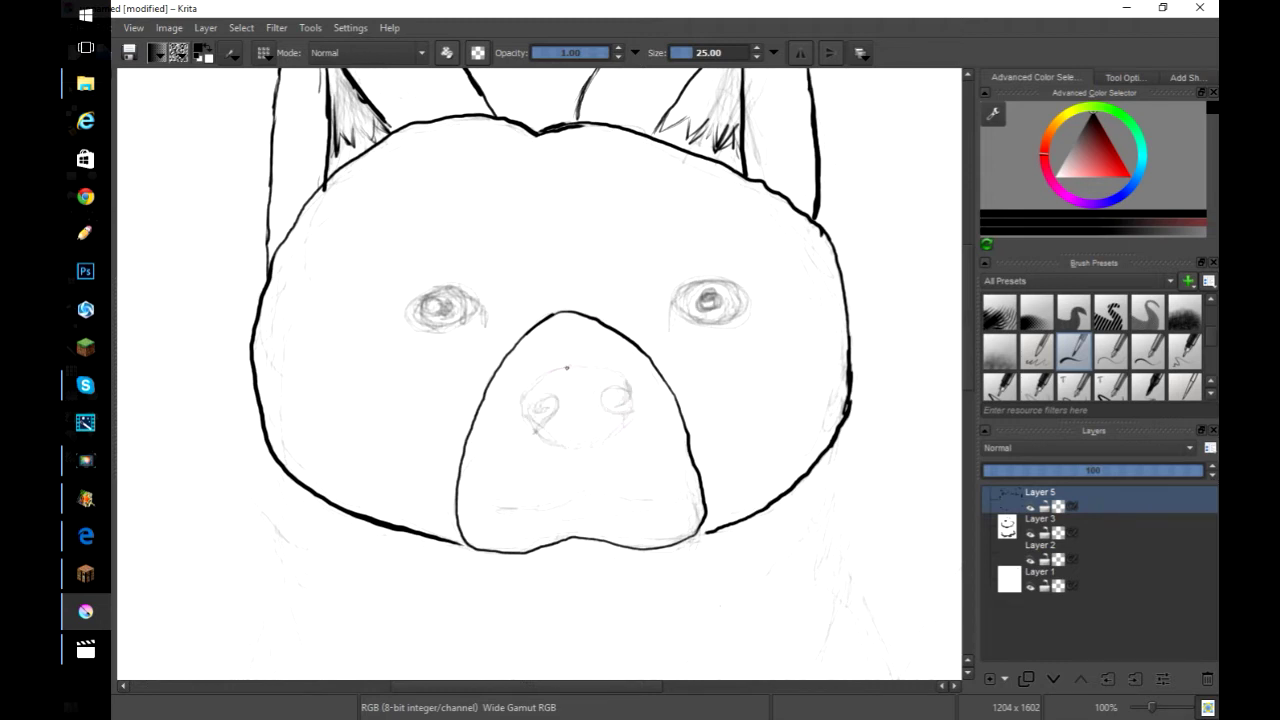
Ink the oval nose inside the muzzle with a curled nostril on each side
mouse_move(528, 423)
mouse_down()
mouse_move(573, 448)
mouse_move(632, 419)
mouse_up()
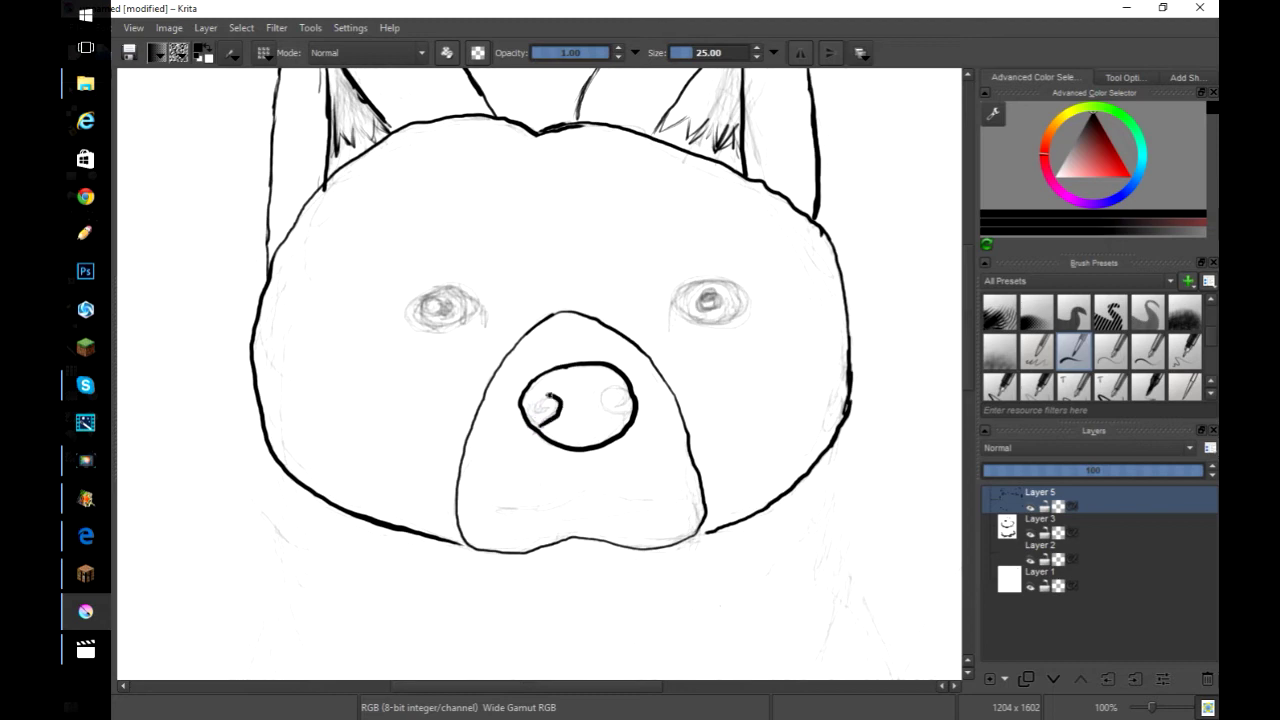
key(ctrl+plus)
key(ctrl+plus)
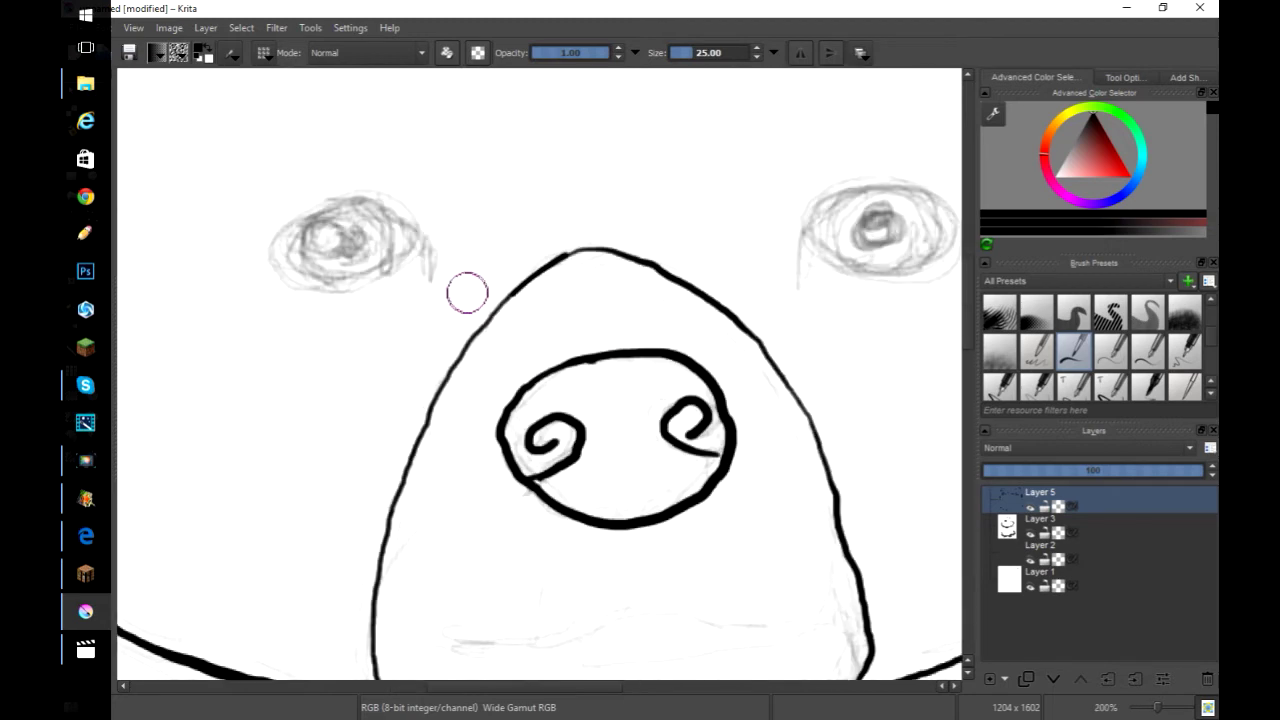
Ink the left eye's outline over the sketch and thicken its upper lid
mouse_move(466, 291)
mouse_down()
mouse_move(529, 261)
mouse_move(468, 207)
mouse_move(383, 247)
mouse_move(454, 290)
mouse_move(519, 250)
mouse_up()
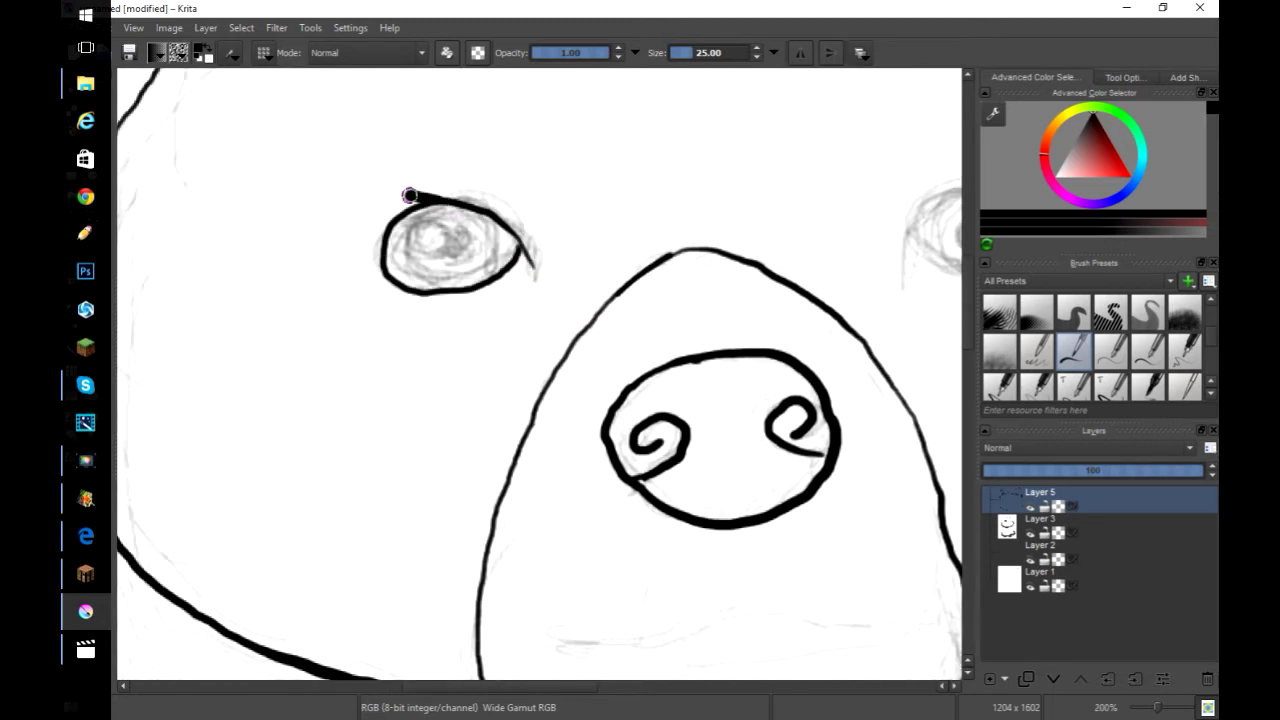
mouse_move(441, 199)
mouse_down()
mouse_move(522, 240)
mouse_move(479, 215)
mouse_move(512, 234)
mouse_up()
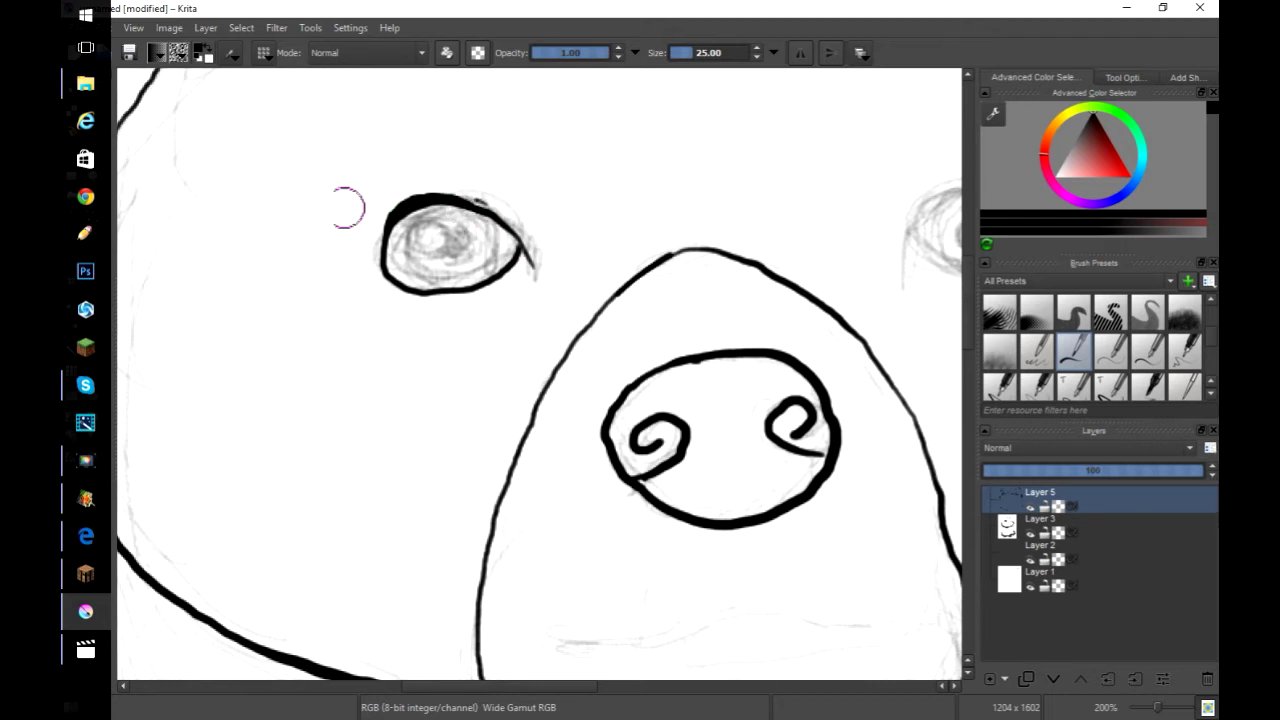
Ink the left eye's iris outline and small round highlight, and fill its pupil solid black
drag(399, 220, 406, 284)
key(ctrl+z)
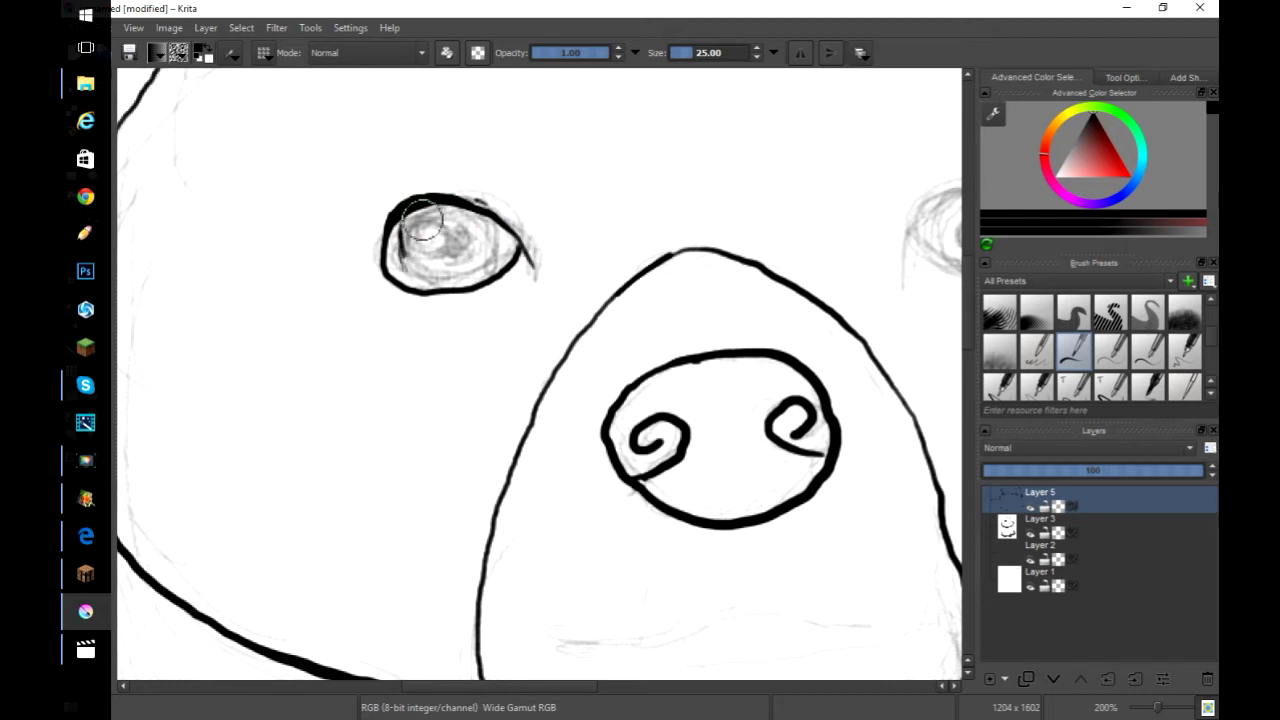
mouse_move(405, 220)
mouse_down()
mouse_move(407, 259)
mouse_move(408, 222)
mouse_move(435, 203)
mouse_move(449, 213)
mouse_move(413, 242)
mouse_move(472, 246)
mouse_move(449, 224)
mouse_move(464, 251)
mouse_move(436, 258)
mouse_move(462, 244)
mouse_up()
key(ctrl+minus)
drag(499, 189, 353, 189)
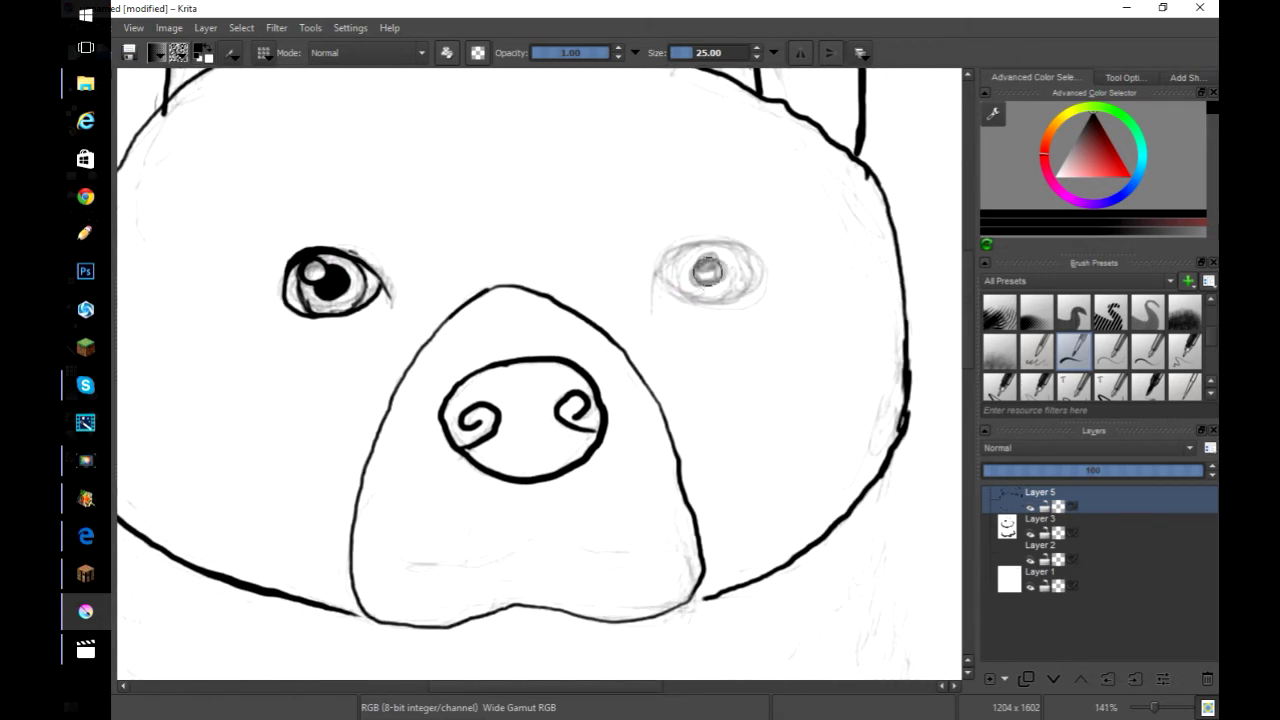
Ink the right eye's outline and iris over the sketch, with a solid black pupil and a round highlight
scroll(707, 270, up, 2)
mouse_move(582, 198)
mouse_down()
mouse_move(624, 128)
mouse_move(712, 102)
mouse_move(816, 128)
mouse_move(830, 155)
mouse_move(812, 205)
mouse_up()
mouse_move(598, 165)
mouse_down()
mouse_move(700, 228)
mouse_move(800, 212)
mouse_up()
mouse_move(752, 115)
mouse_down()
mouse_move(806, 150)
mouse_move(811, 188)
mouse_up()
mouse_move(668, 112)
mouse_down()
mouse_move(646, 205)
mouse_move(662, 132)
mouse_move(722, 205)
mouse_move(770, 150)
mouse_move(712, 136)
mouse_move(729, 183)
mouse_move(700, 150)
mouse_move(735, 195)
mouse_move(725, 118)
mouse_move(750, 150)
mouse_up()
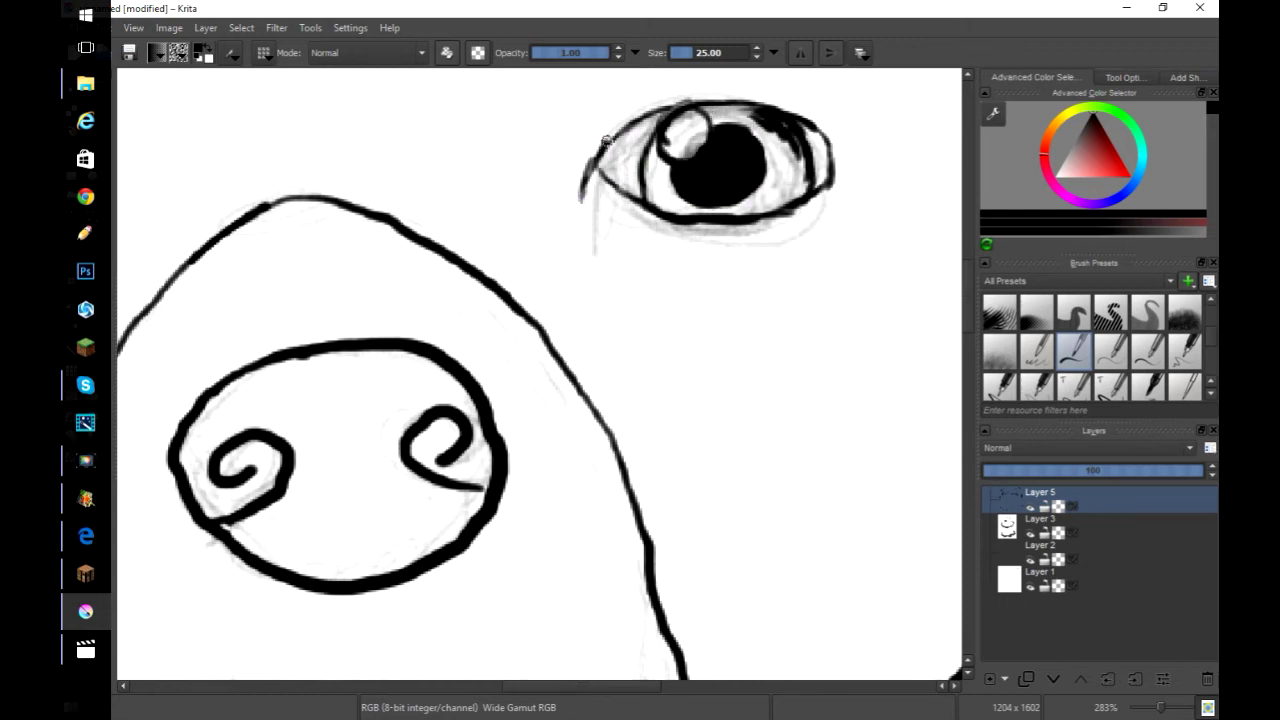
Thicken the right eye's upper lid, undoing the first heavy stroke and inking a slimmer one
mouse_move(606, 140)
mouse_down()
mouse_move(700, 94)
mouse_move(808, 106)
mouse_move(838, 150)
mouse_move(805, 192)
mouse_up()
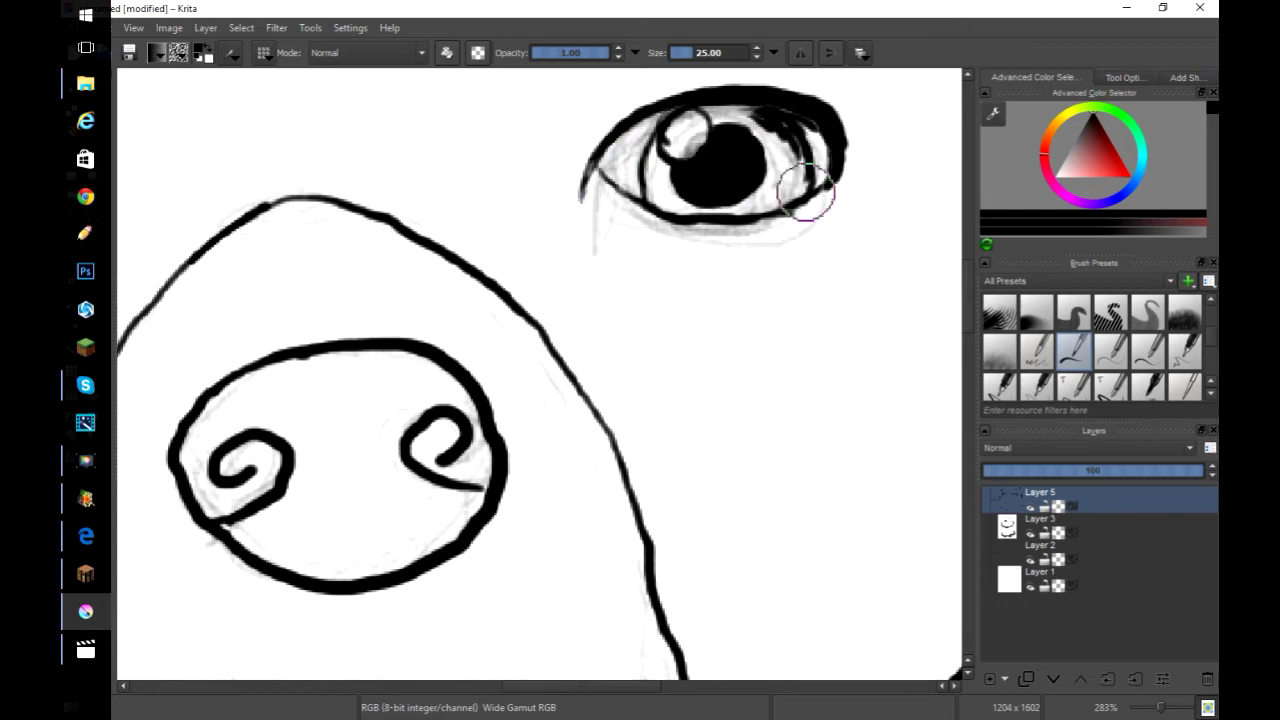
key(minus)
key(minus)
key(ctrl+z)
key(plus)
key(plus)
key(minus)
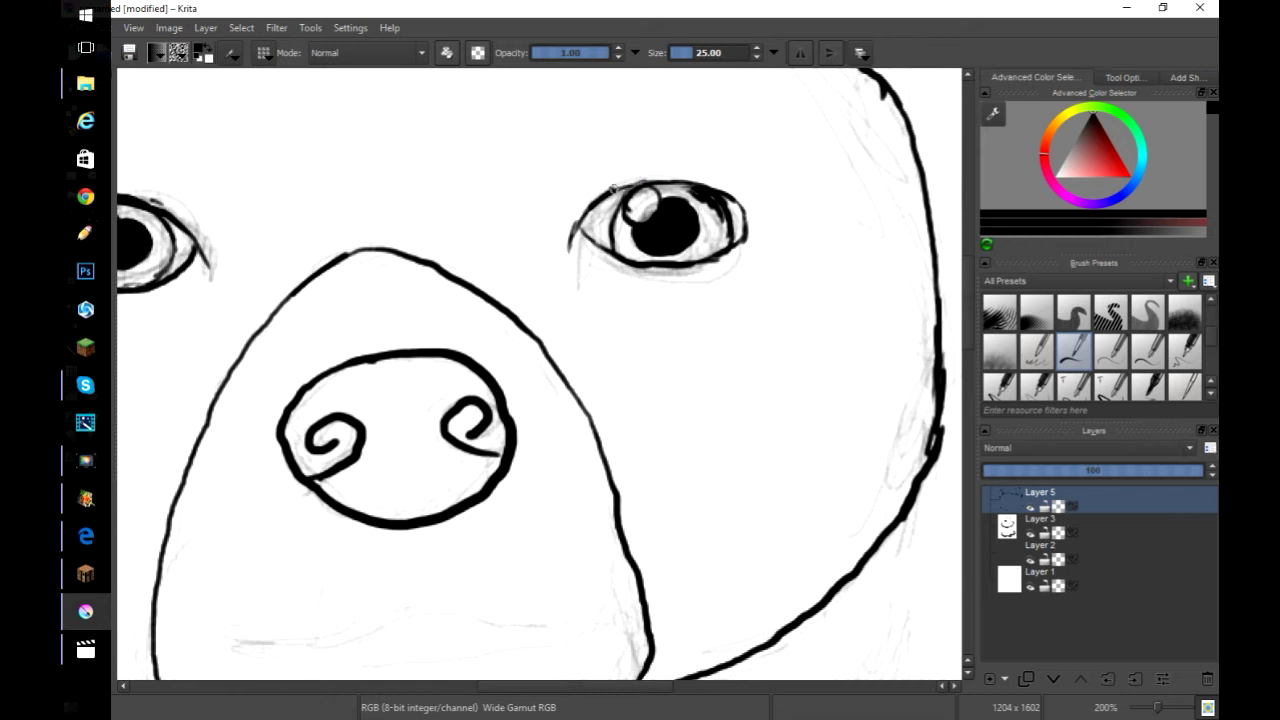
drag(676, 177, 738, 210)
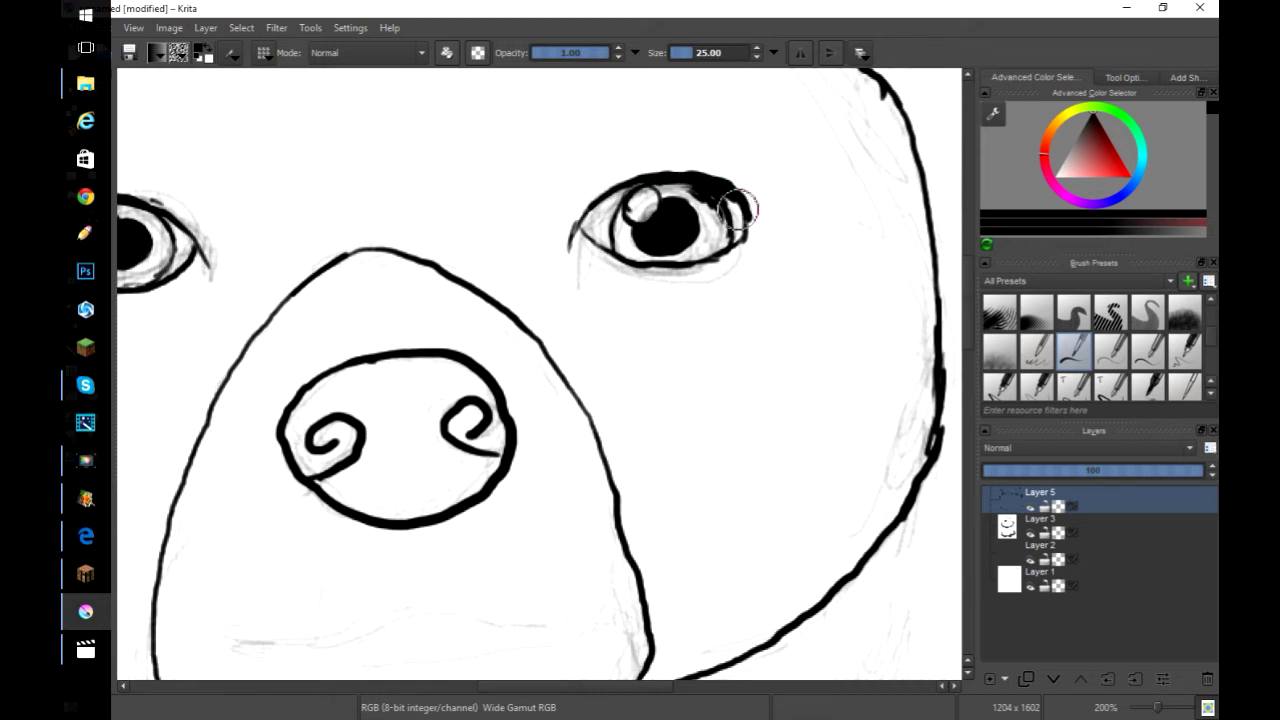
scroll(745, 220, down, 2)
scroll(573, 275, up, 1)
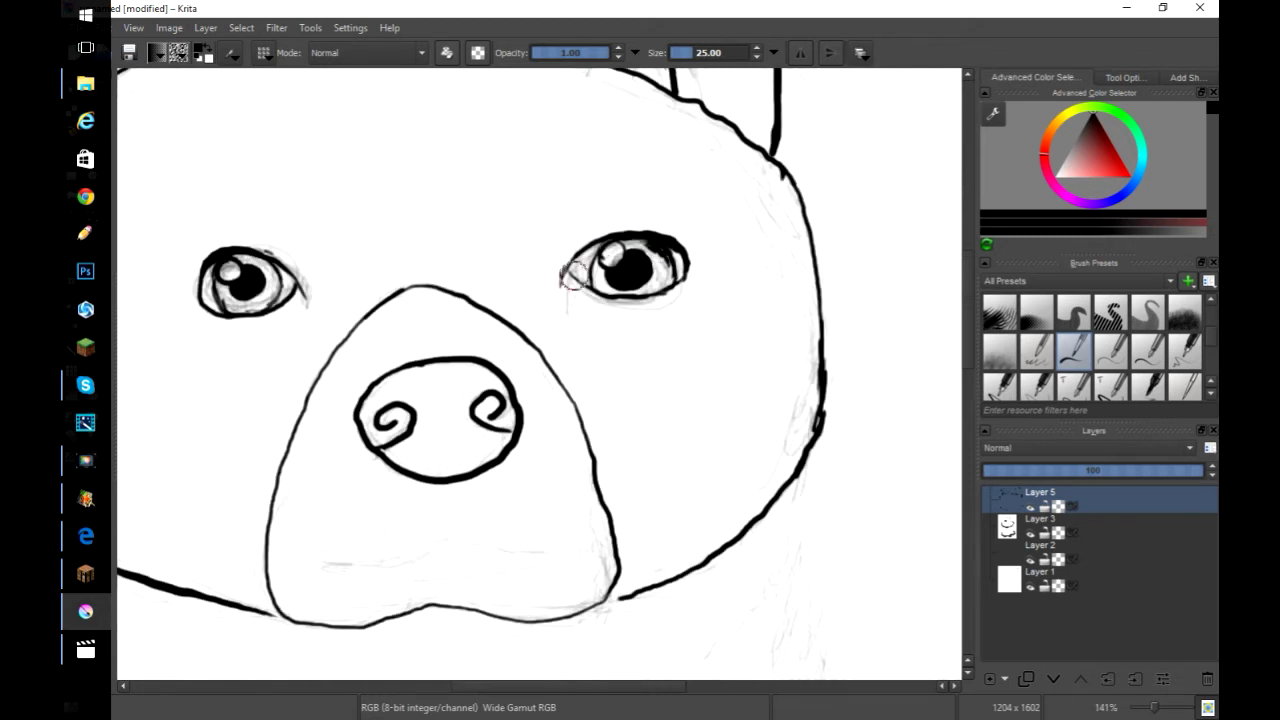
Pick an eraser preset at size 50.00 and erase the right eye's ink down to the sketch
right_click(407, 203)
click(308, 239)
drag(610, 214, 682, 256)
scroll(1205, 343, down, 3)
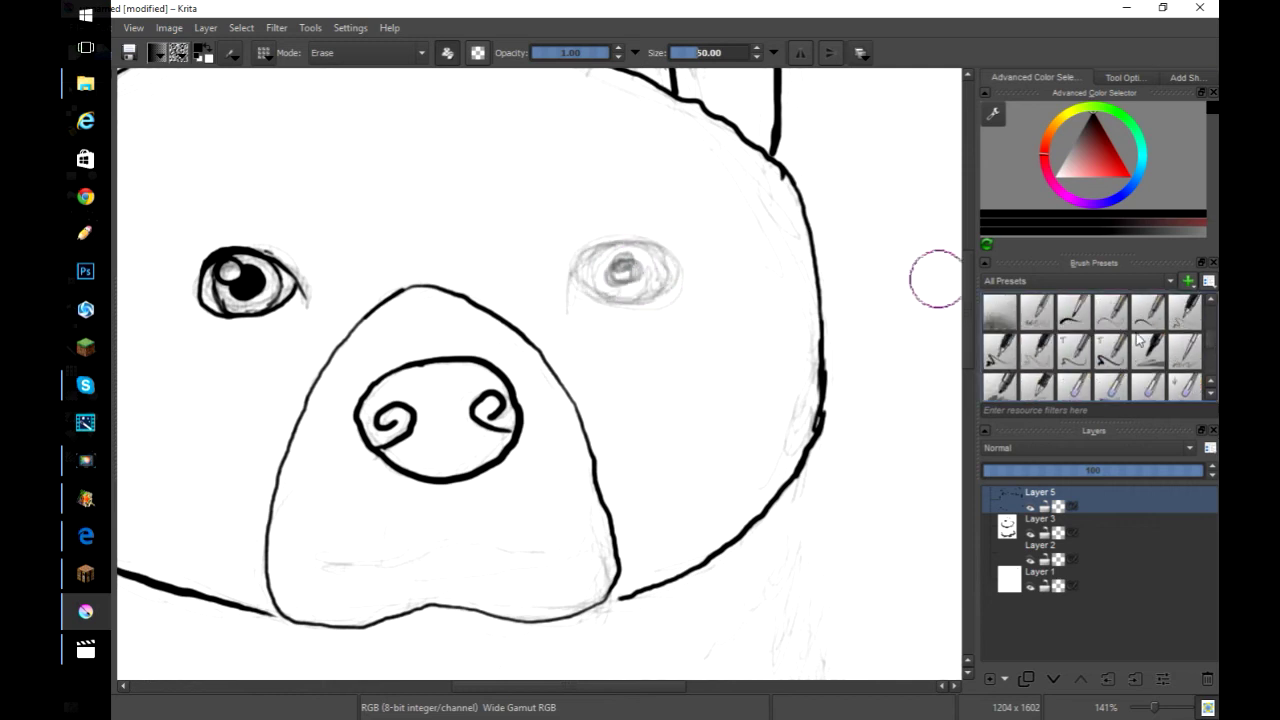
click(1073, 312)
mouse_move(565, 284)
mouse_down()
mouse_move(604, 243)
mouse_move(637, 236)
mouse_move(674, 256)
mouse_move(671, 300)
mouse_move(623, 309)
mouse_move(572, 279)
mouse_move(640, 237)
mouse_move(671, 240)
mouse_move(679, 260)
mouse_move(582, 247)
mouse_move(673, 288)
mouse_up()
key(ctrl+z)
key(ctrl+z)
key(ctrl+z)
right_click(664, 264)
click(630, 266)
click(566, 300)
drag(1210, 320, 1210, 337)
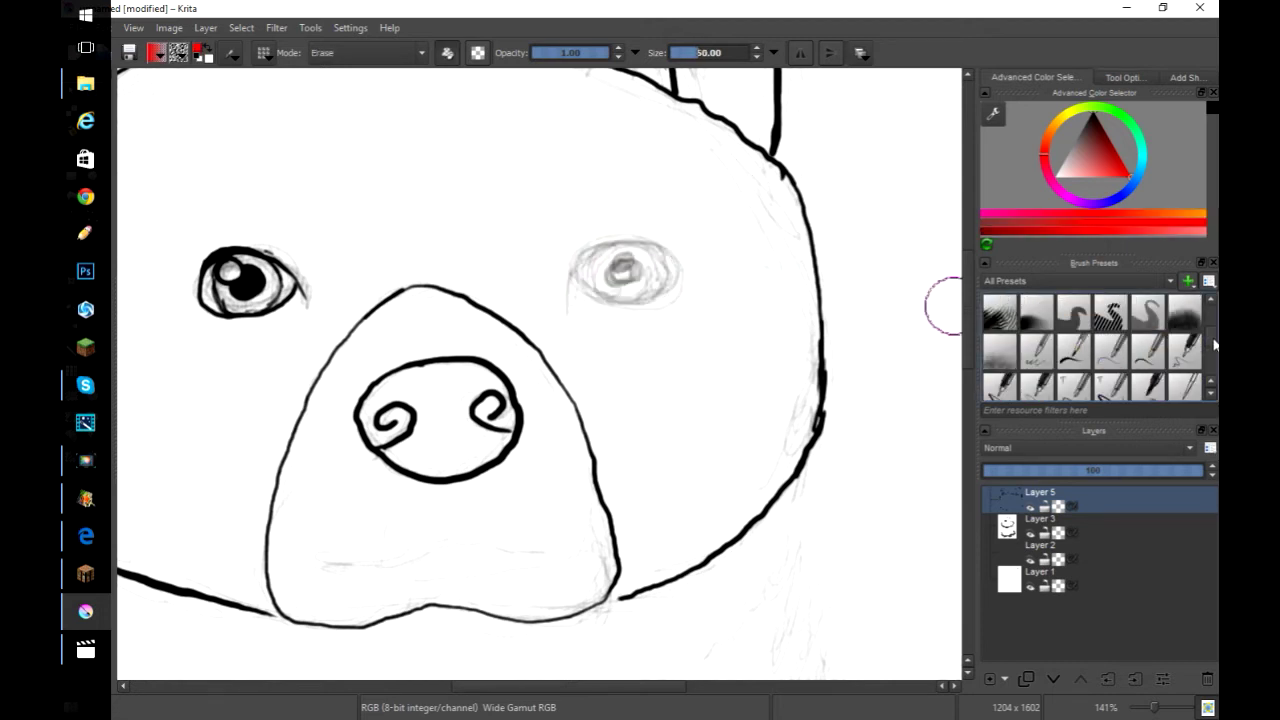
Return to the 25.00 ink pen in black and ink the right eye with a thick upper lid, iris, pupil and highlight
click(1074, 351)
drag(1125, 165, 1093, 111)
mouse_move(569, 286)
mouse_down()
mouse_move(612, 238)
mouse_move(666, 233)
mouse_move(688, 263)
mouse_move(587, 282)
mouse_move(595, 293)
mouse_move(615, 240)
mouse_move(633, 285)
mouse_move(638, 260)
mouse_move(646, 280)
mouse_move(598, 245)
mouse_move(641, 226)
mouse_move(671, 226)
mouse_move(684, 260)
mouse_up()
drag(595, 241, 573, 268)
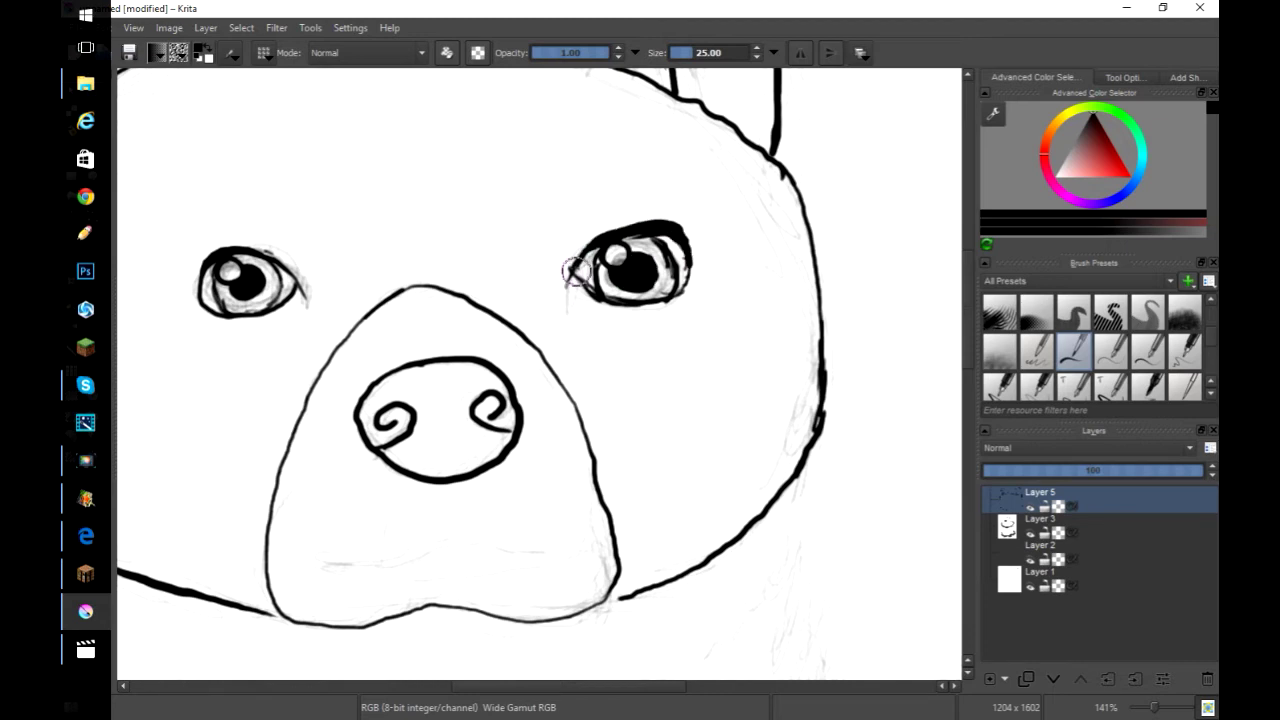
Ink the wavy mouth line across the lower part of the muzzle
scroll(577, 268, down, 2)
key(plus)
key(plus)
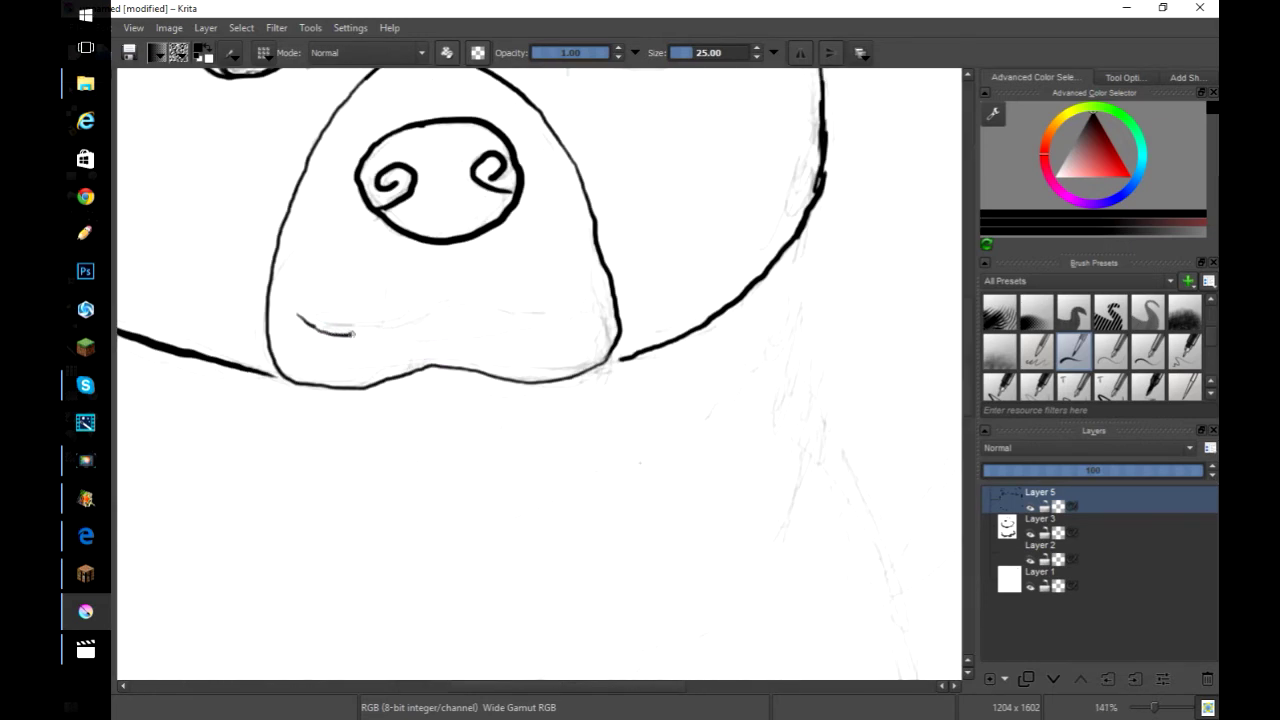
key(plus)
mouse_move(272, 313)
mouse_down()
mouse_move(310, 313)
mouse_move(428, 282)
mouse_move(564, 290)
mouse_move(605, 266)
mouse_up()
Ink short fur strokes down both sides of the neck below the head
key(minus)
key(minus)
key(minus)
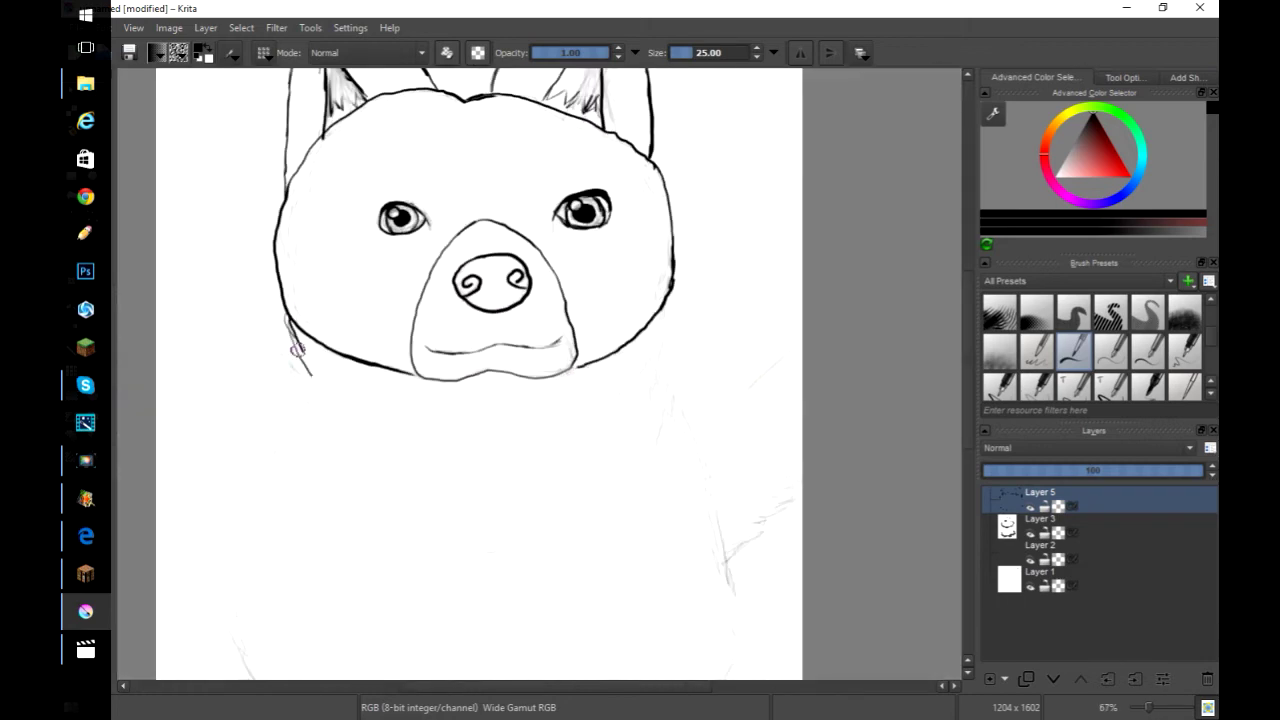
drag(666, 312, 642, 350)
mouse_move(665, 326)
mouse_down()
mouse_move(626, 387)
mouse_move(652, 396)
mouse_up()
Ink the body's right side from the neck fur down and around the lower right curve of the belly
mouse_move(669, 364)
mouse_down()
mouse_move(663, 398)
mouse_move(698, 456)
mouse_up()
drag(684, 414, 736, 618)
key(minus)
key(plus)
key(plus)
key(Down)
key(Down)
key(Down)
key(Down)
key(Down)
key(Down)
key(Down)
key(Down)
mouse_move(836, 342)
mouse_down()
mouse_move(837, 385)
mouse_move(777, 471)
mouse_up()
drag(814, 443, 696, 532)
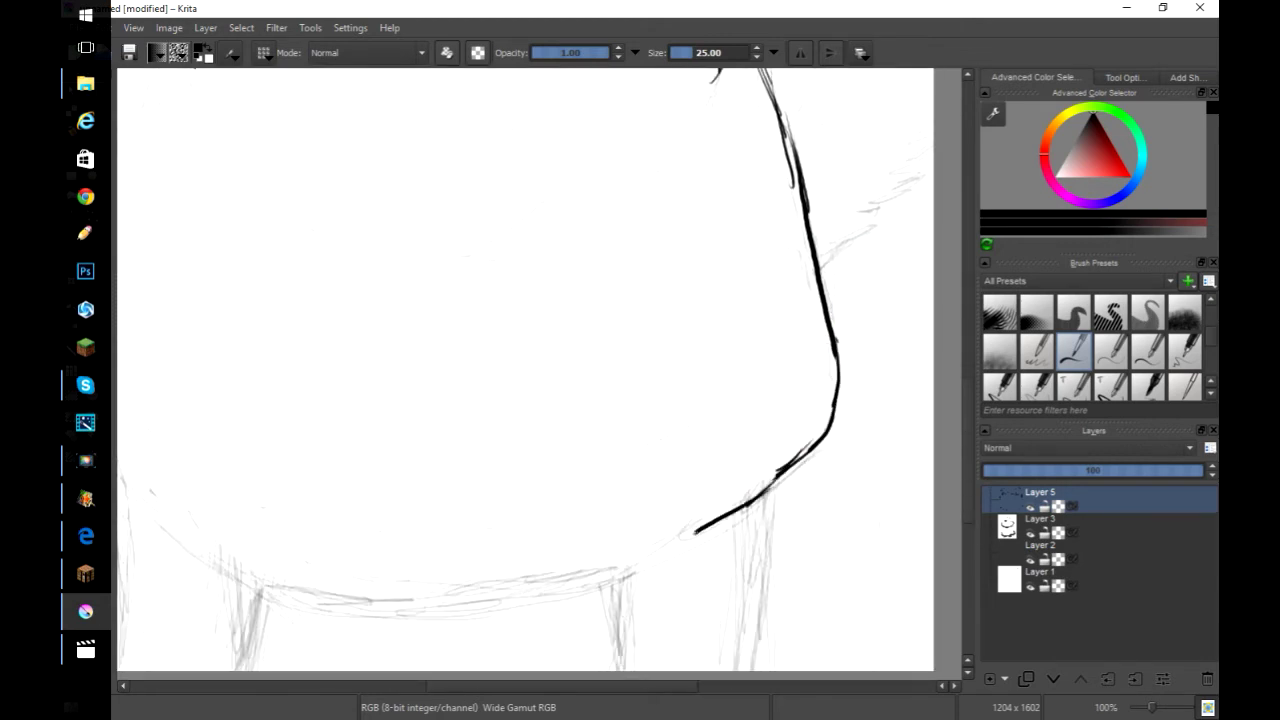
Undo the last strokes and ink the lower left curve of the belly over the sketch
key(ctrl+z)
key(ctrl+z)
mouse_move(136, 501)
mouse_down()
mouse_move(198, 542)
mouse_move(150, 508)
mouse_up()
mouse_move(134, 498)
mouse_down()
mouse_move(255, 579)
mouse_move(372, 600)
mouse_up()
drag(348, 598, 488, 583)
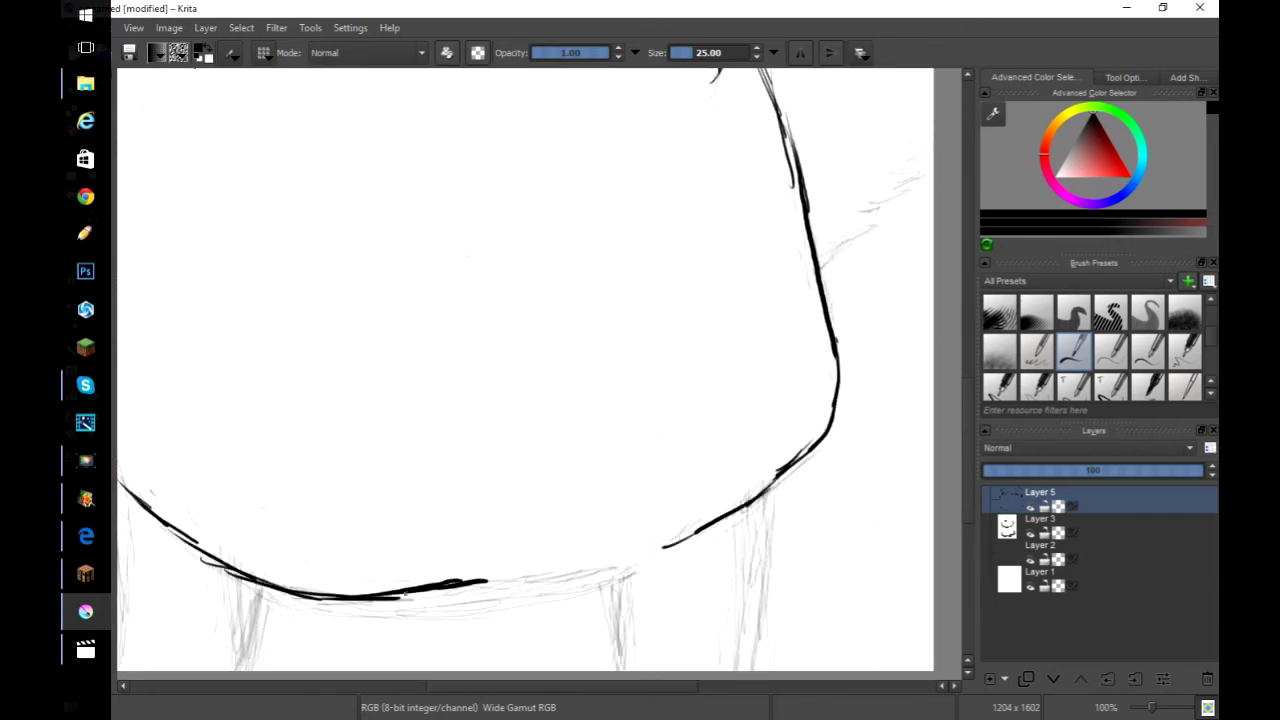
drag(404, 592, 494, 584)
mouse_move(715, 520)
mouse_down()
mouse_move(606, 567)
mouse_move(493, 586)
mouse_up()
drag(505, 584, 400, 598)
drag(690, 543, 502, 588)
key(ctrl+z)
key(ctrl+z)
key(ctrl+z)
key(ctrl+z)
key(ctrl+z)
key(ctrl+z)
key(ctrl+z)
Ink the belly's underside in overlapping strokes that join the left and right curves
mouse_move(660, 548)
mouse_down()
mouse_move(523, 589)
mouse_move(412, 592)
mouse_up()
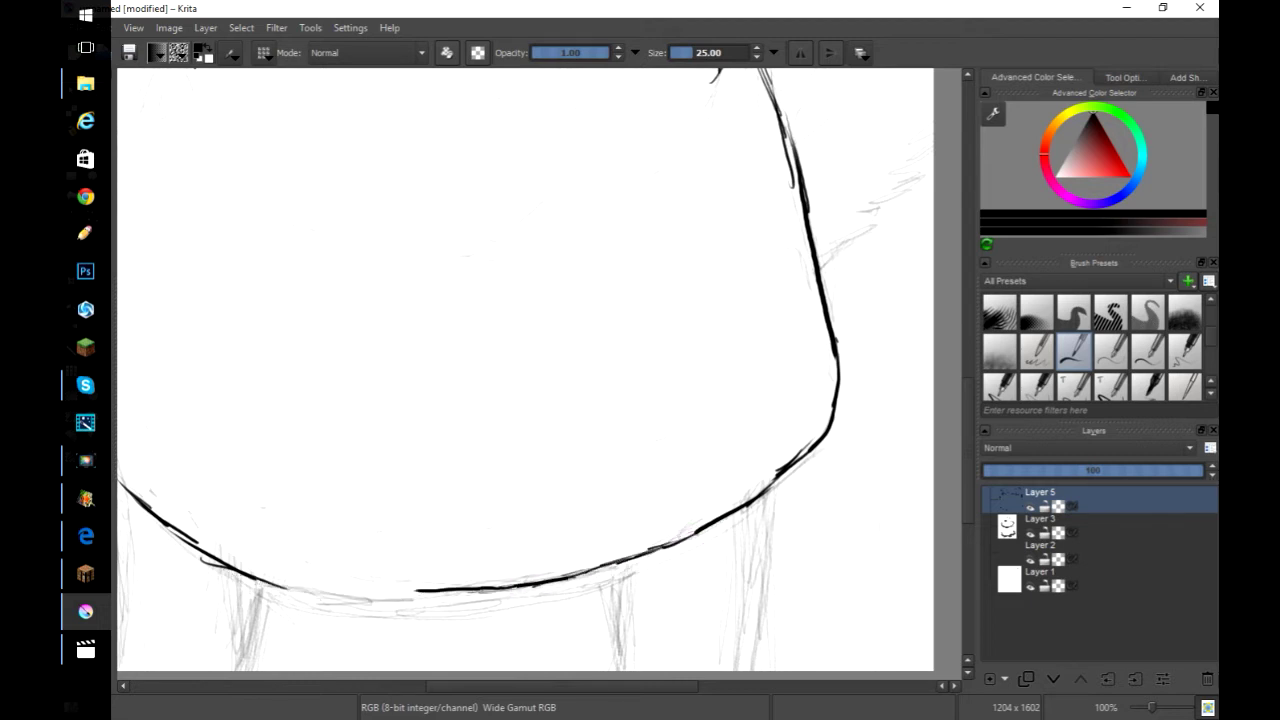
mouse_move(240, 572)
mouse_down()
mouse_move(366, 600)
mouse_move(502, 596)
mouse_move(594, 574)
mouse_up()
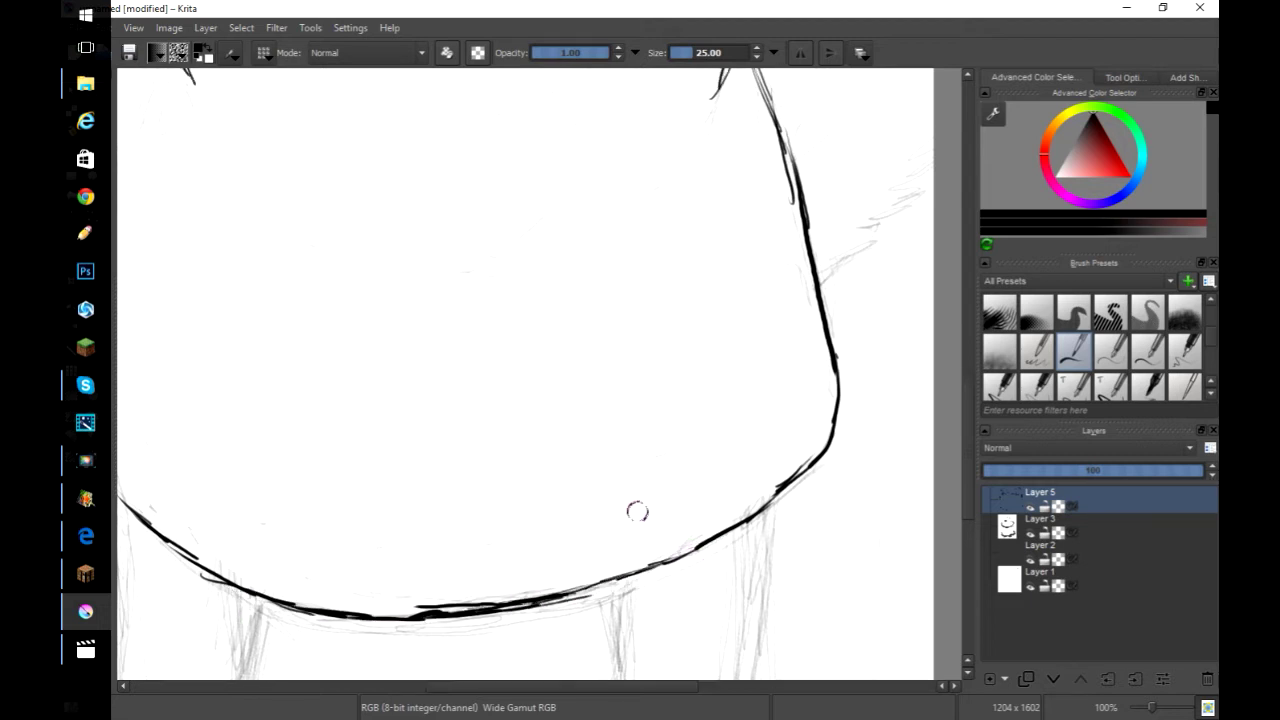
Ink both edges of the right front leg and the inner edge of the left front leg down to the canvas edge
scroll(634, 511, down, 5)
drag(578, 452, 610, 550)
drag(785, 352, 756, 550)
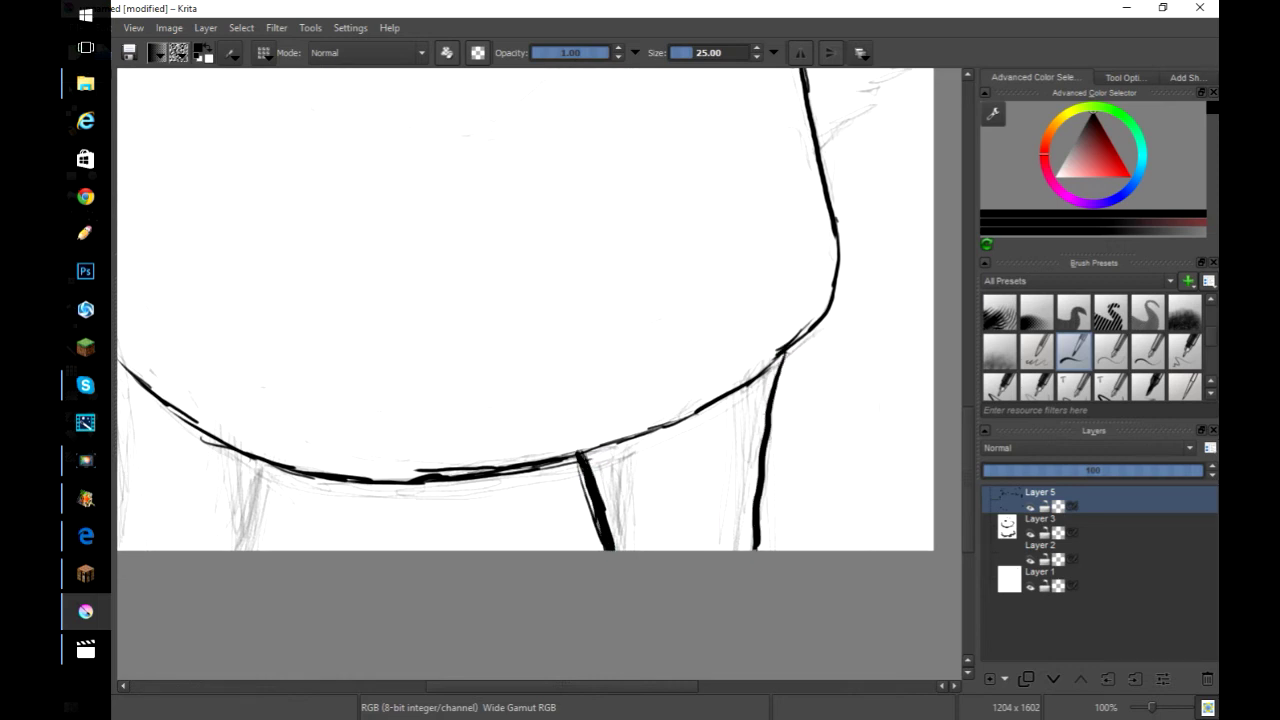
drag(269, 466, 265, 552)
Ink the left front leg's outer edge and the body's left side from the belly up to the neck fur
key(Left)
key(Left)
key(Left)
key(Left)
key(Left)
key(Left)
key(Left)
key(Left)
key(Left)
key(Left)
key(Left)
key(Left)
key(Left)
key(Left)
key(Left)
key(Left)
key(Left)
key(Left)
key(Left)
key(Left)
mouse_move(286, 361)
mouse_down()
mouse_move(300, 550)
mouse_move(232, 180)
mouse_up()
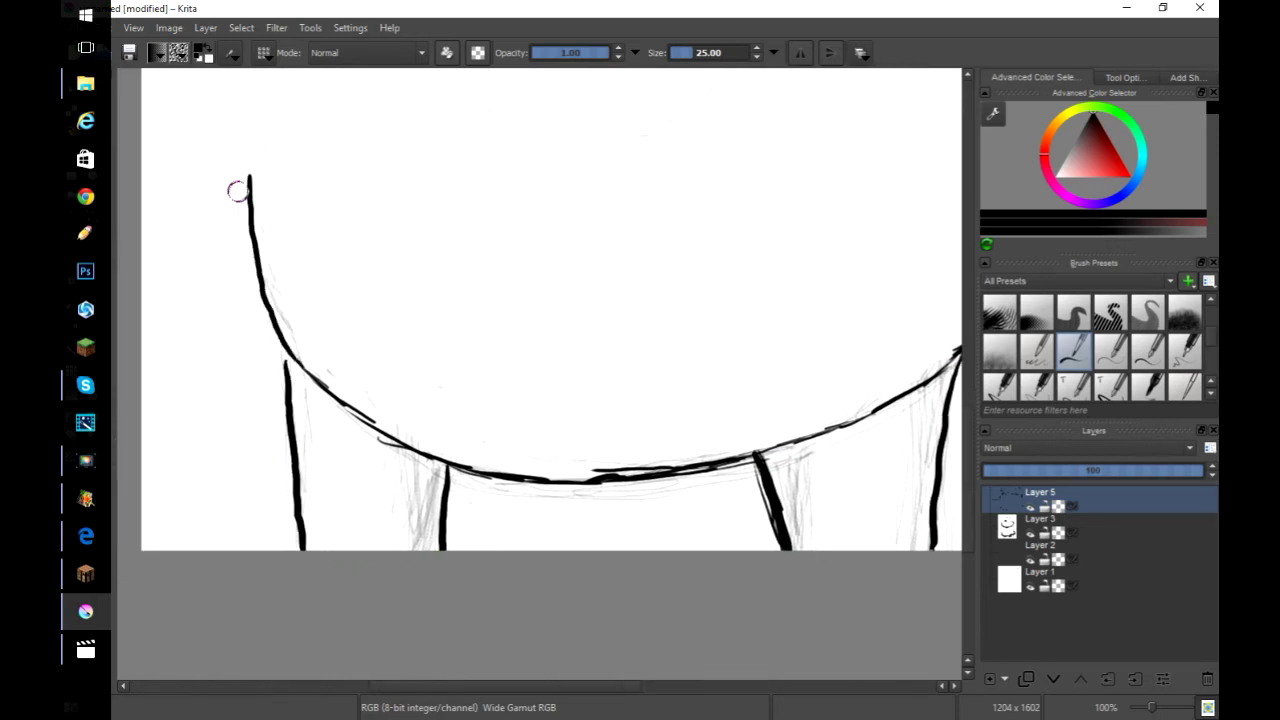
scroll(232, 180, up, 10)
mouse_move(348, 163)
mouse_down()
mouse_move(293, 270)
mouse_move(264, 379)
mouse_up()
drag(516, 236, 594, 214)
drag(540, 236, 816, 128)
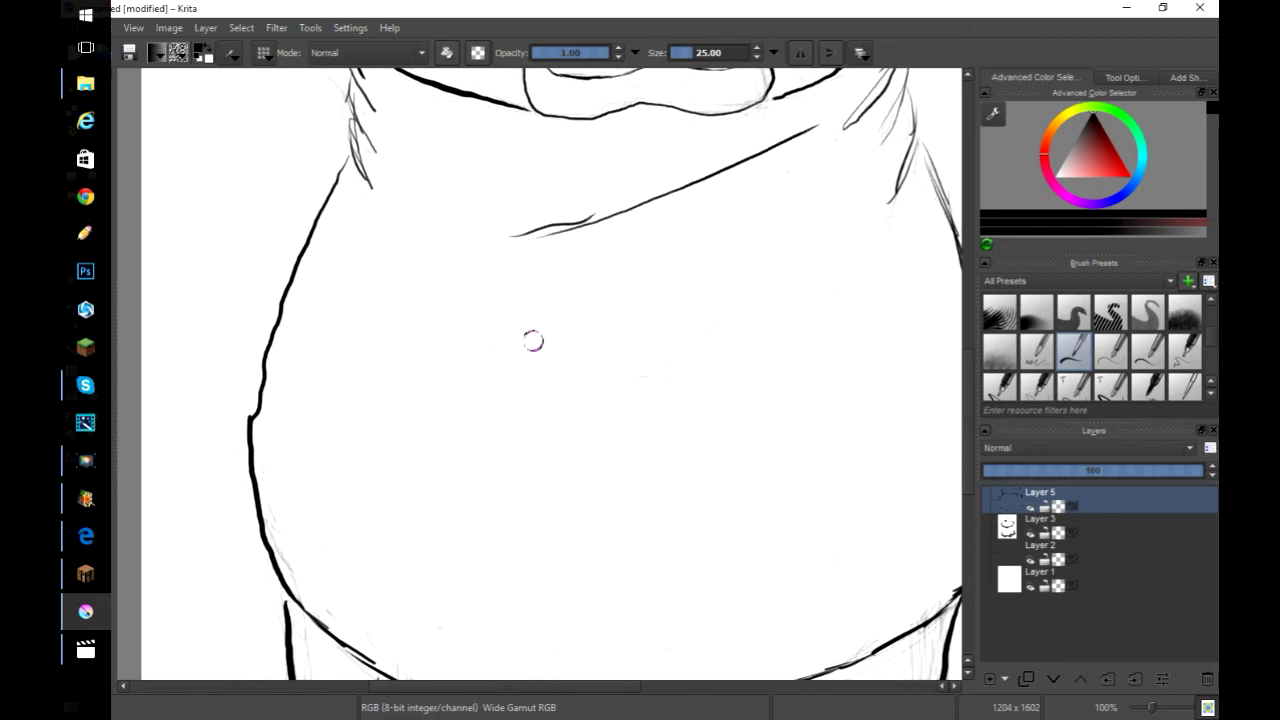
drag(515, 328, 682, 306)
key(ctrl+z)
key(ctrl+z)
key(ctrl+z)
Ink a sloping line below the muzzle and a wide curved line beneath it across the chest
mouse_move(812, 146)
mouse_down()
mouse_move(668, 204)
mouse_move(566, 223)
mouse_up()
drag(490, 297, 798, 323)
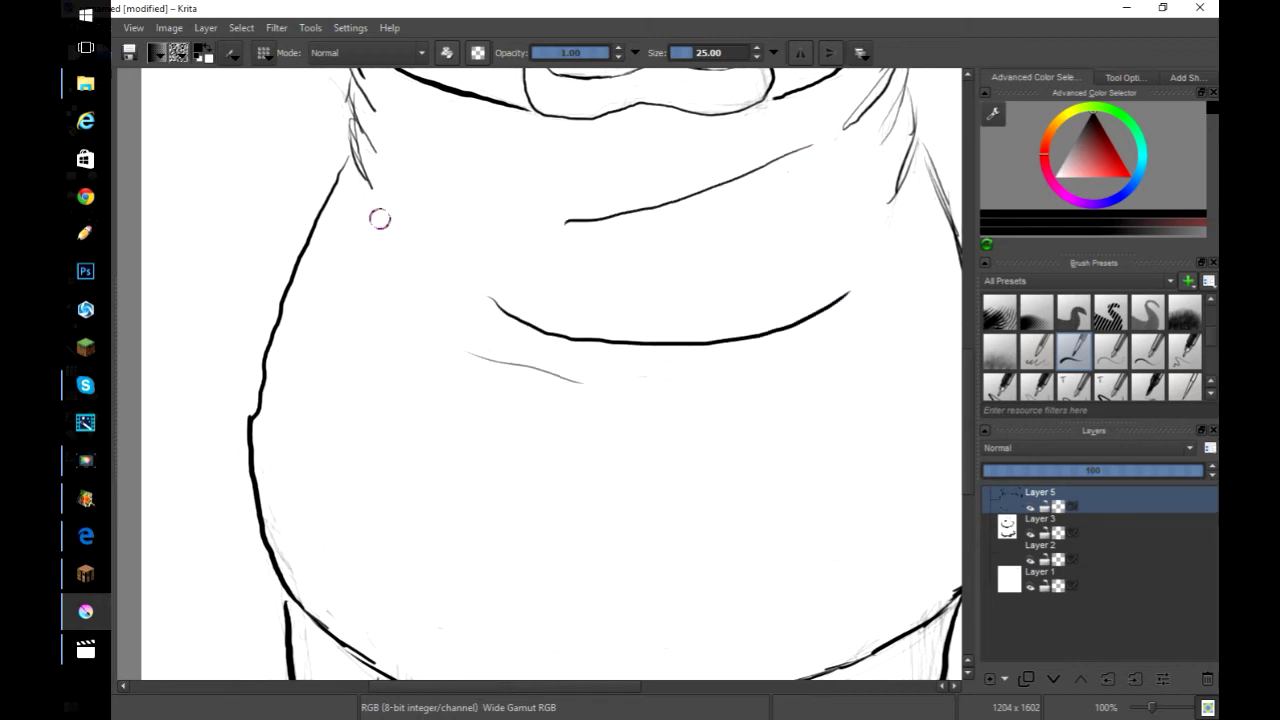
Ink the tail beside the body's right side with a smooth upper edge and a jagged, furry lower edge
scroll(434, 434, up, 10)
scroll(434, 434, right, 4)
scroll(438, 438, down, 10)
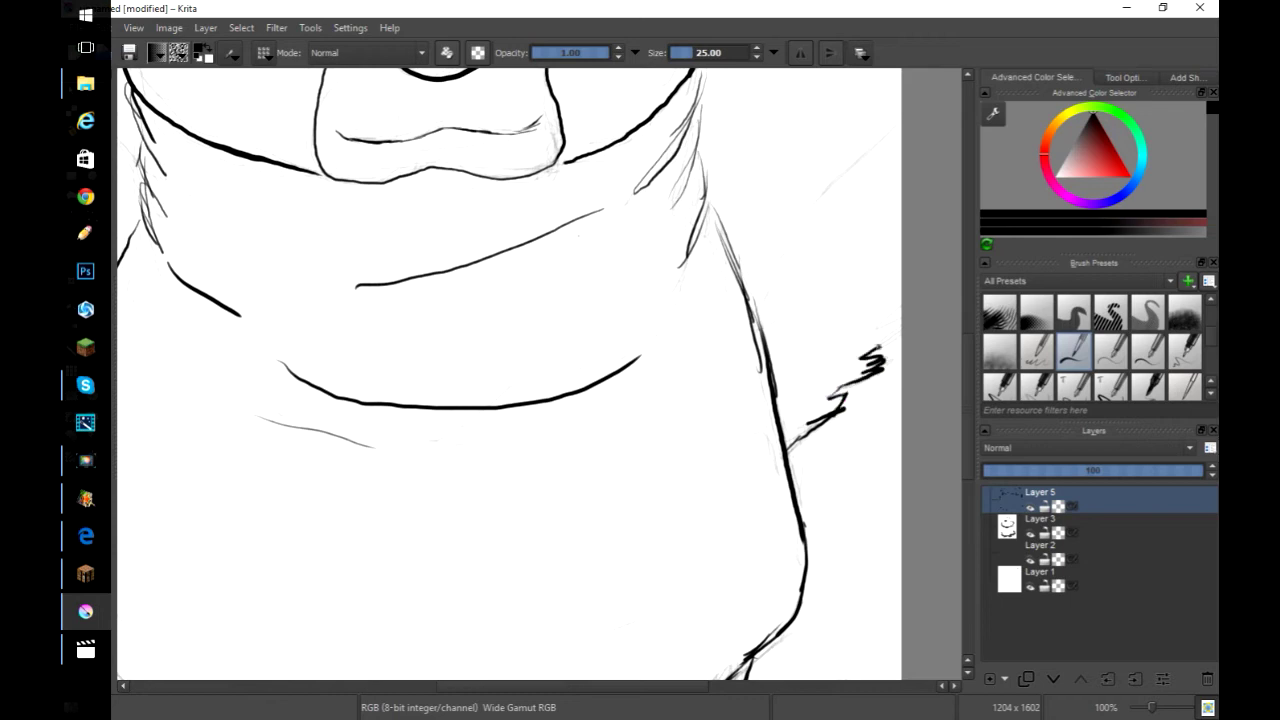
mouse_move(760, 316)
mouse_down()
mouse_move(834, 182)
mouse_move(902, 124)
mouse_move(822, 196)
mouse_move(750, 305)
mouse_up()
key(ctrl+z)
scroll(528, 392, down, 5)
scroll(531, 471, up, 3)
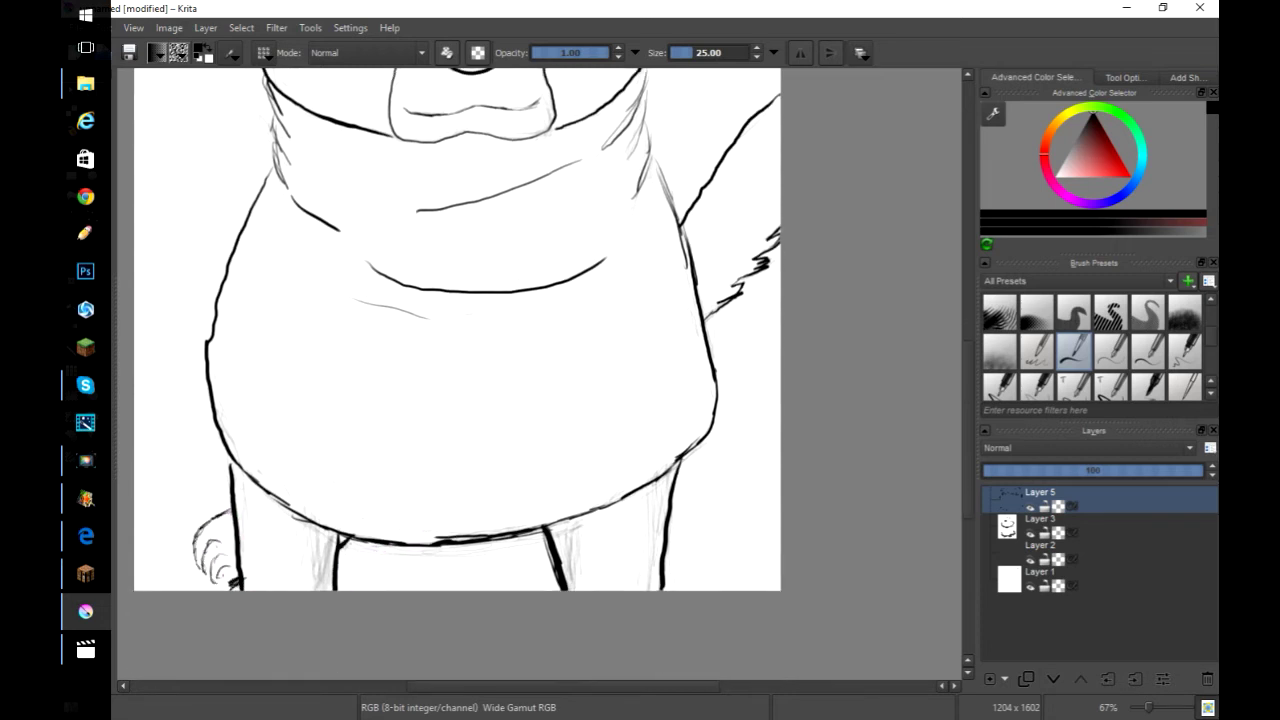
Ink the hind paws with toes and claws beside the outer edges of both front legs, undoing stray strokes
key(ctrl+z)
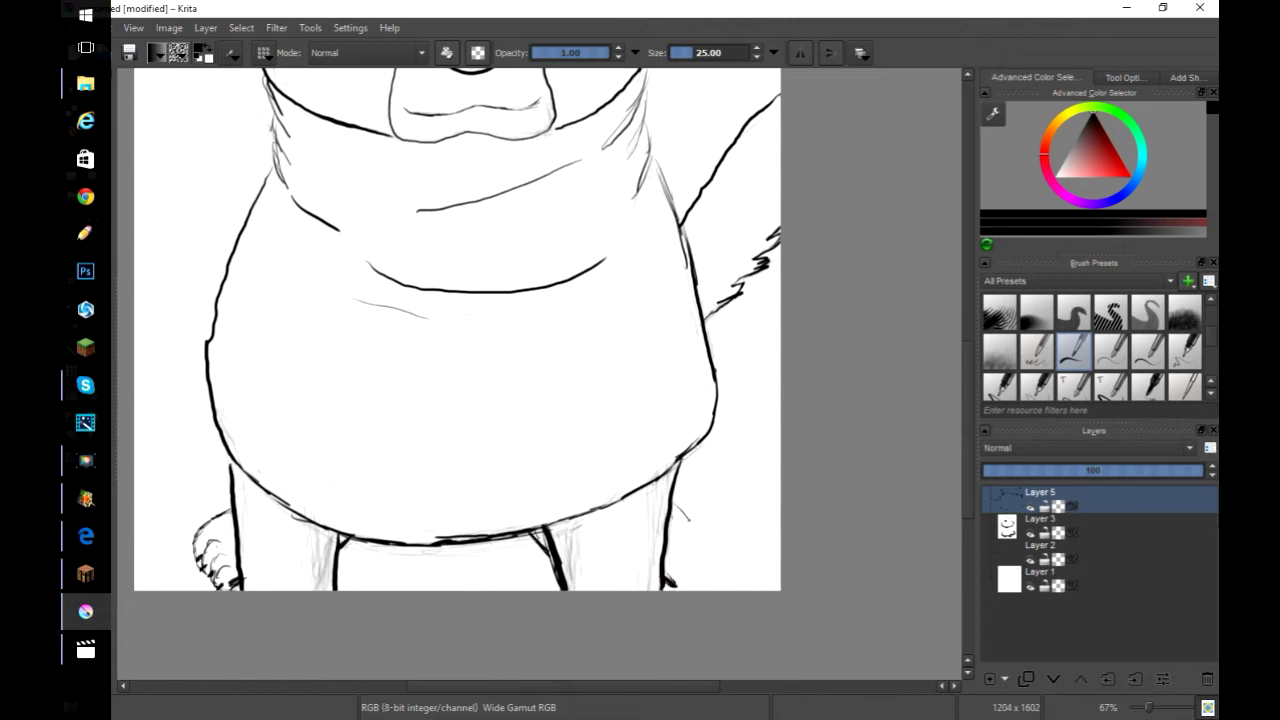
key(ctrl+z)
key(ctrl+z)
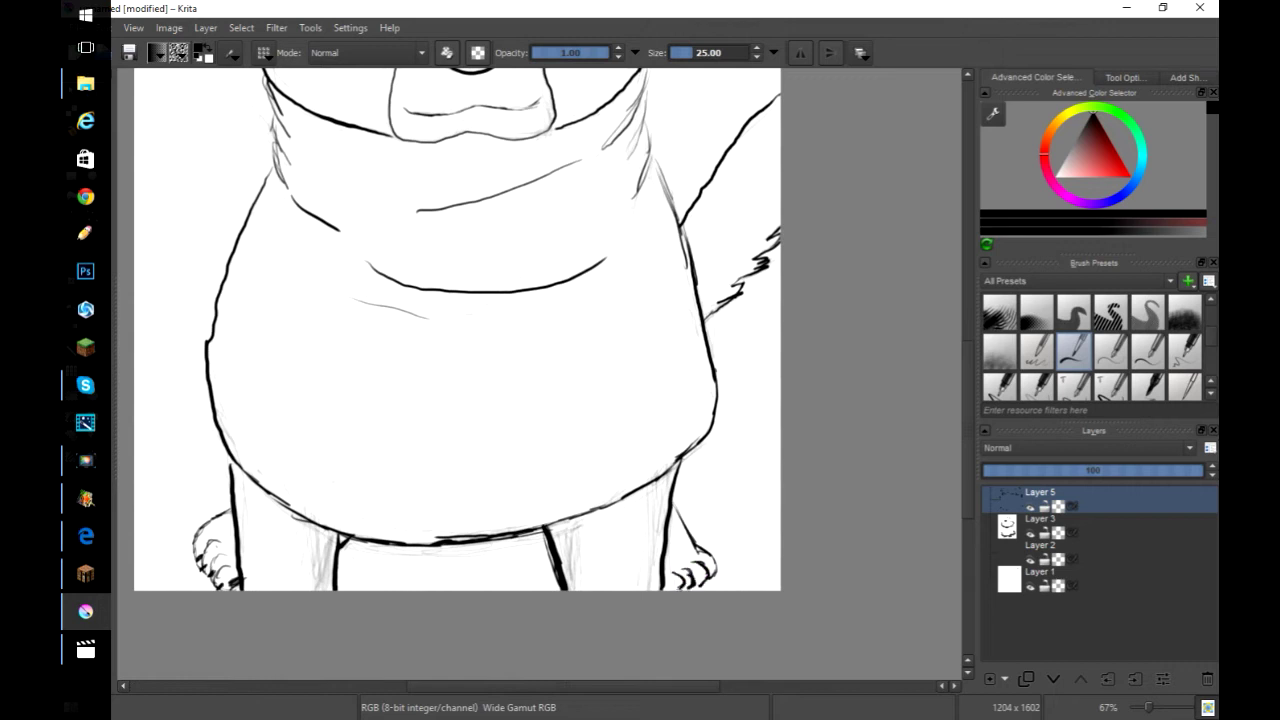
Select Layer 3 and clear its contents
scroll(586, 409, down, 2)
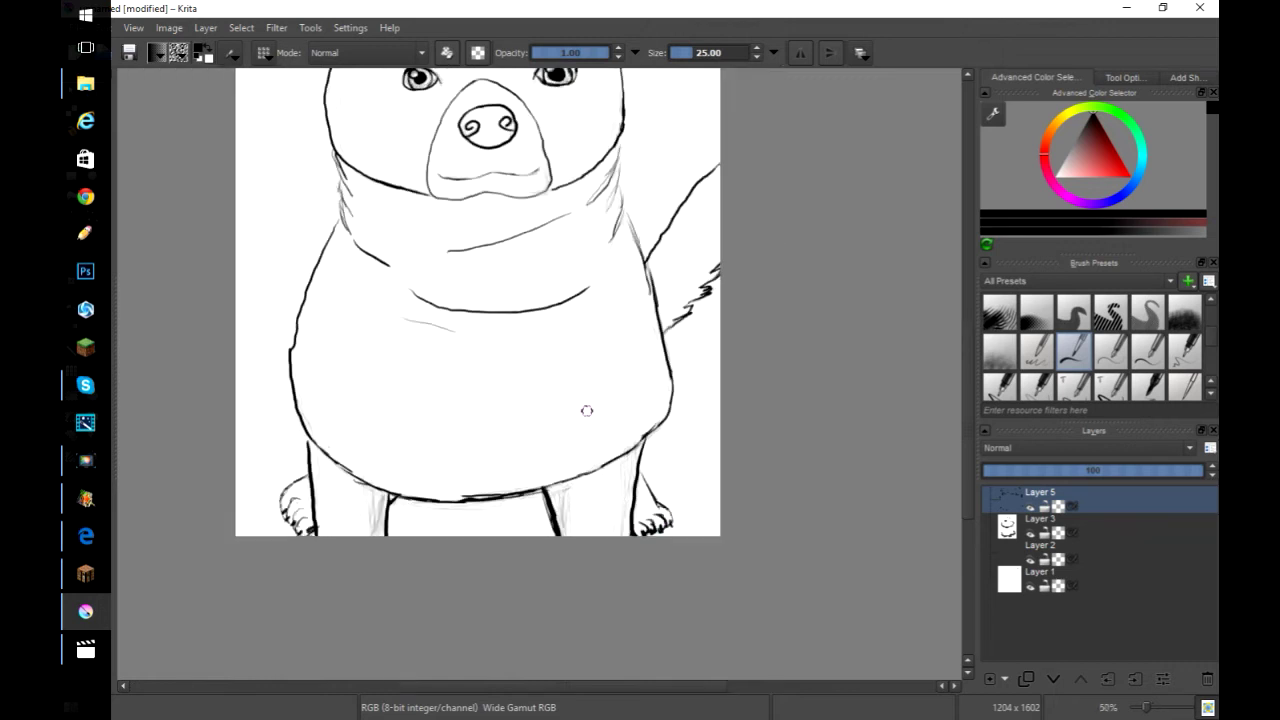
click(1030, 517)
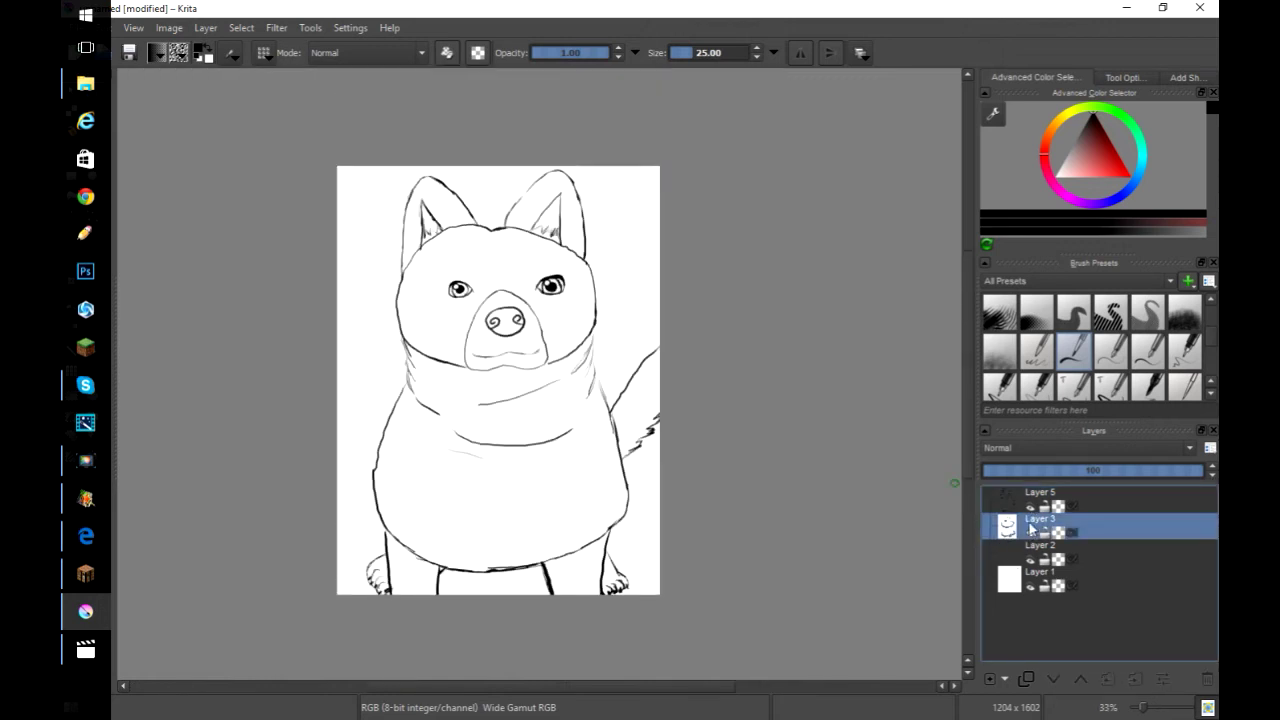
key(BackSpace)
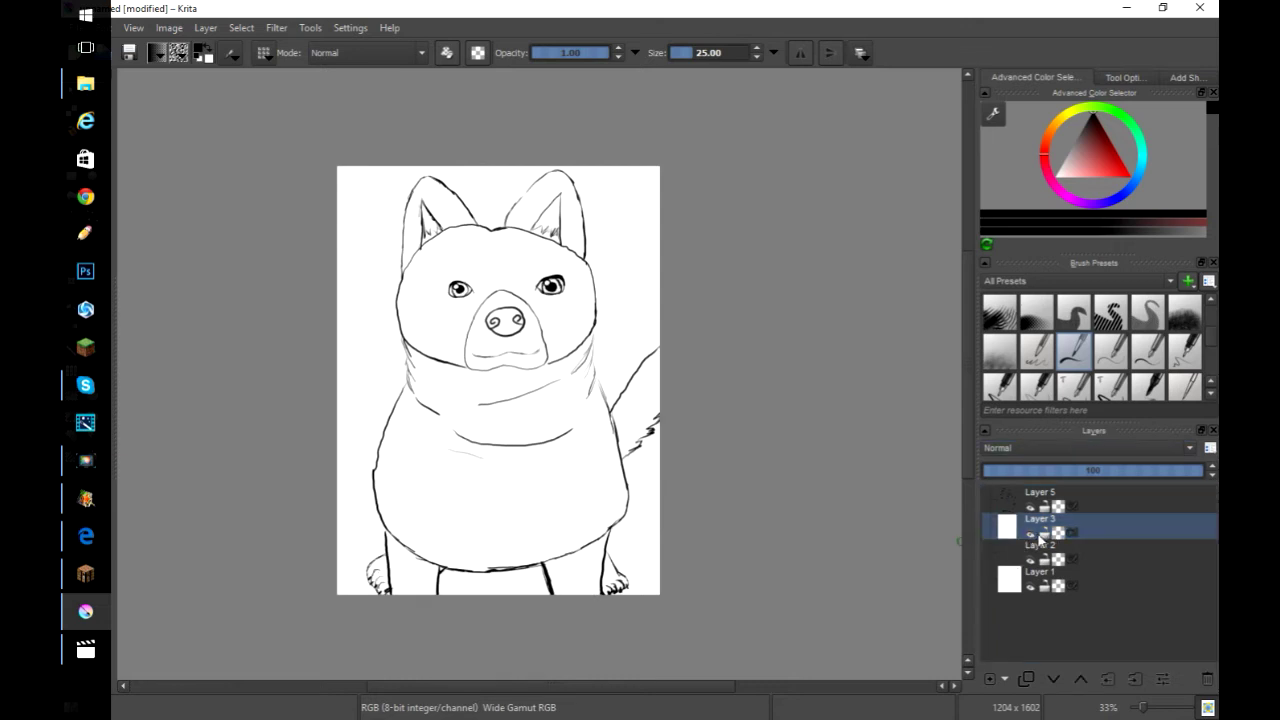
Test a reddish stroke on Layer 3, then change the brush colour to a light tan
click(1095, 157)
drag(604, 508, 658, 516)
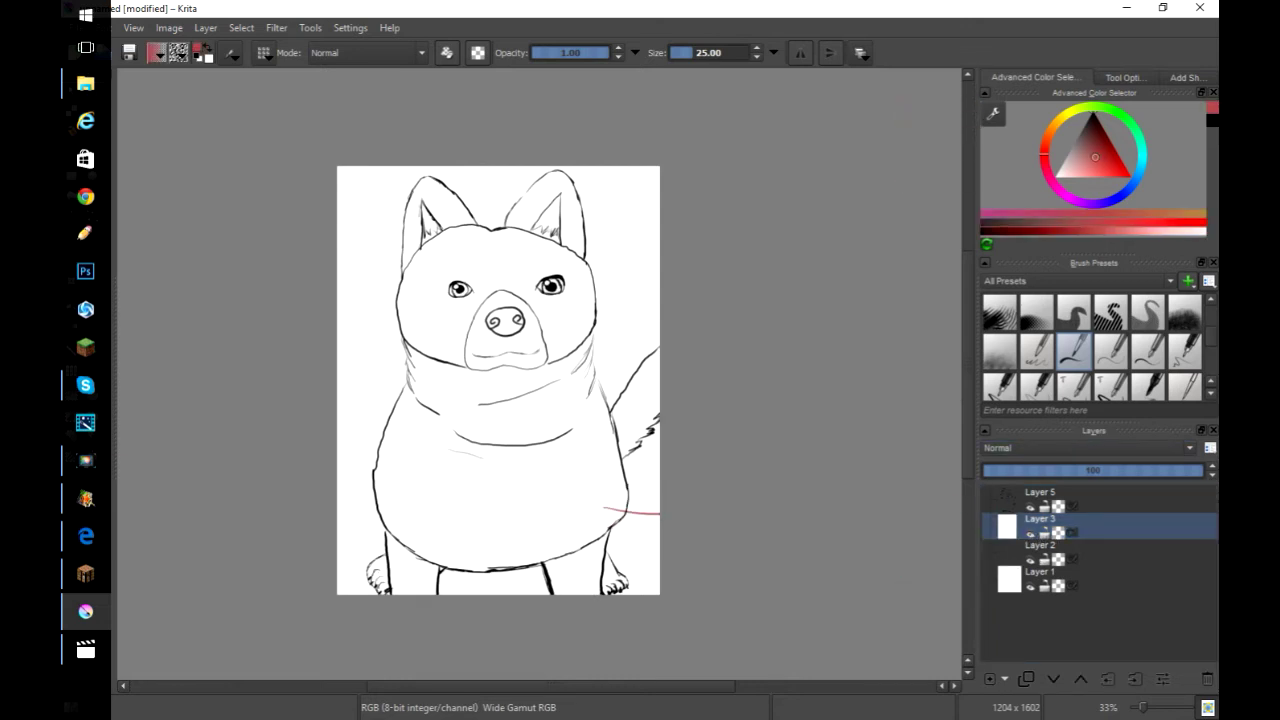
click(1053, 124)
drag(1060, 176, 1076, 168)
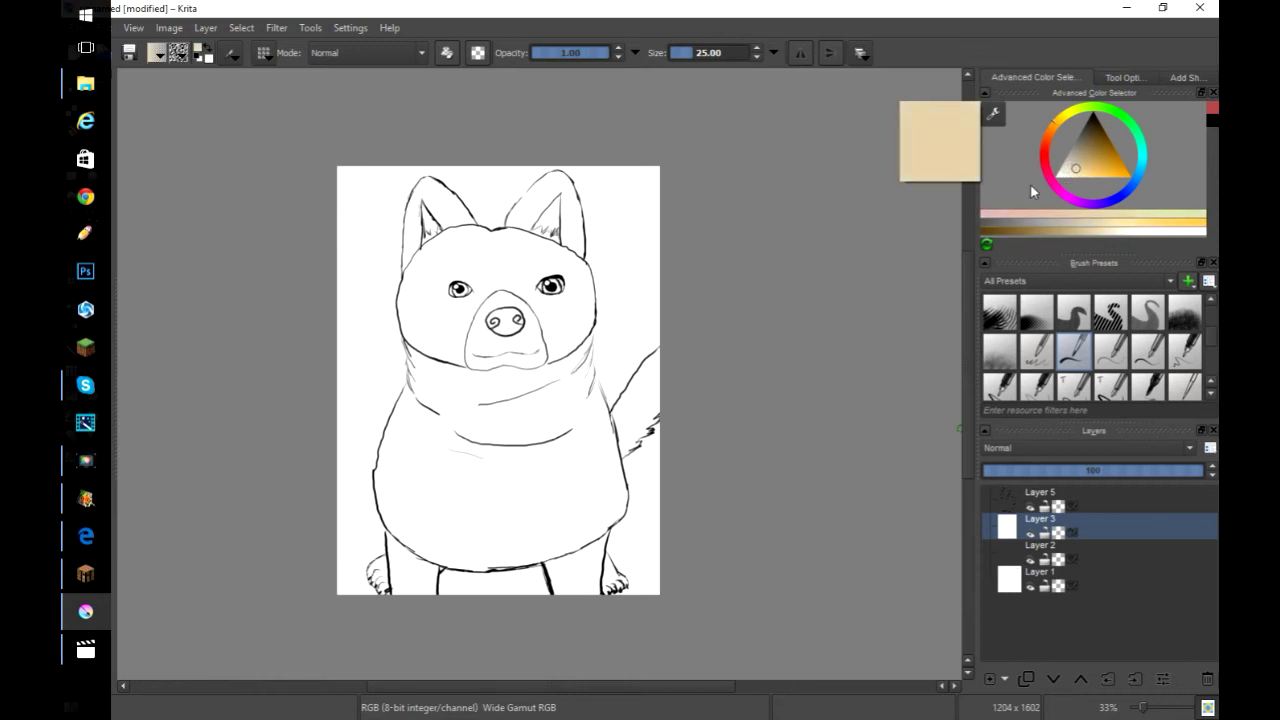
Outline the forehead marking in tan, arching over both eyes with a dip in the middle
key(ctrl+plus)
key(ctrl+plus)
drag(494, 167, 495, 288)
drag(502, 284, 477, 289)
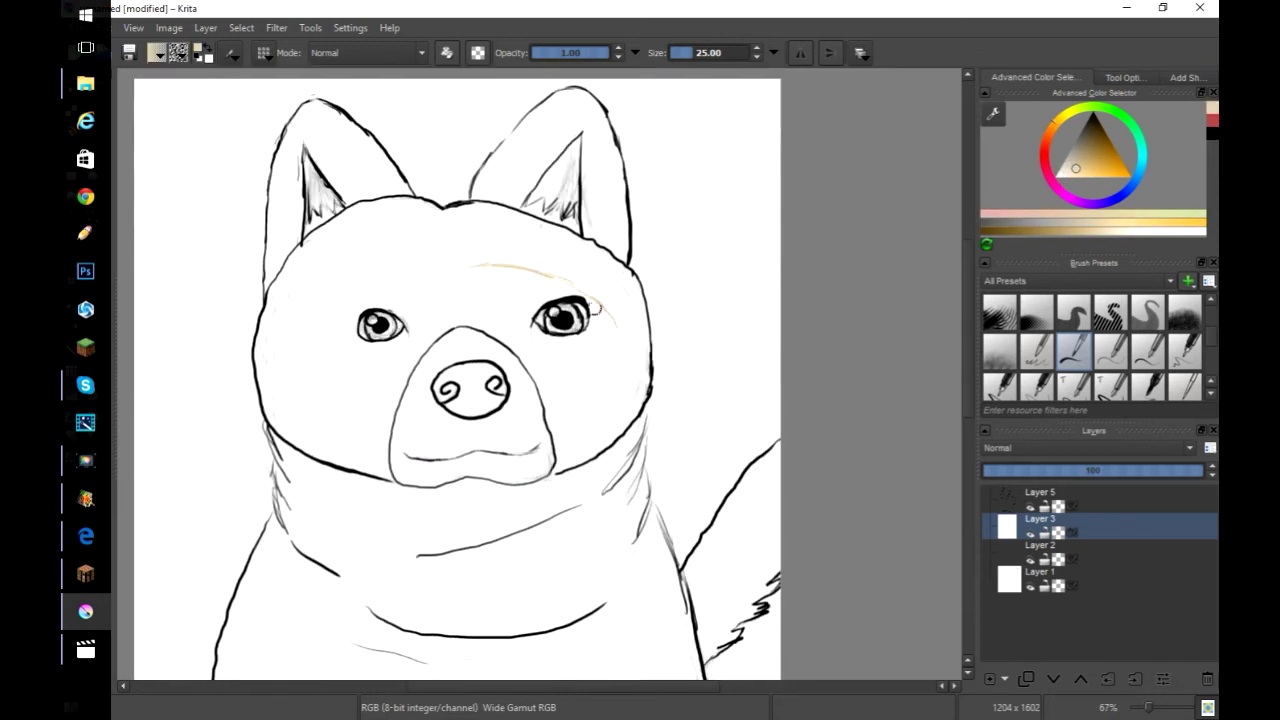
key(ctrl+plus)
key(ctrl+plus)
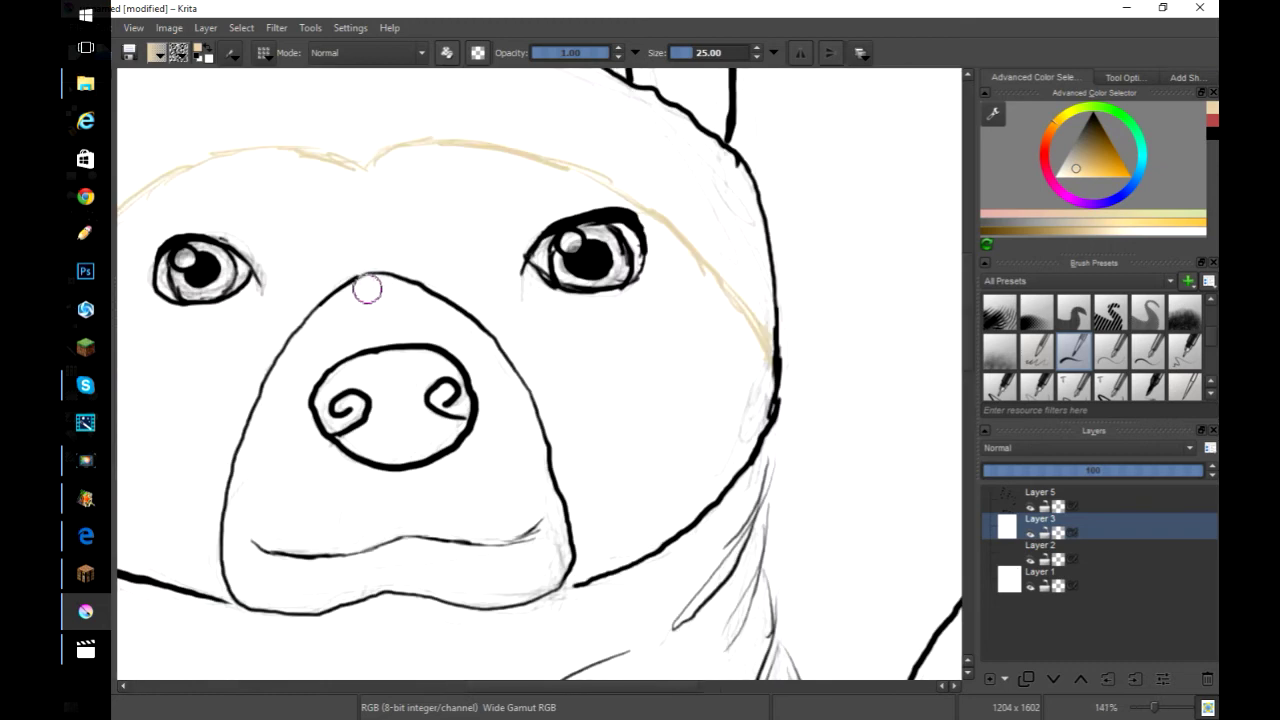
Paint tan along the inside of the head outline between the forehead marking and the ears
drag(366, 286, 205, 287)
drag(606, 347, 580, 172)
drag(491, 98, 522, 123)
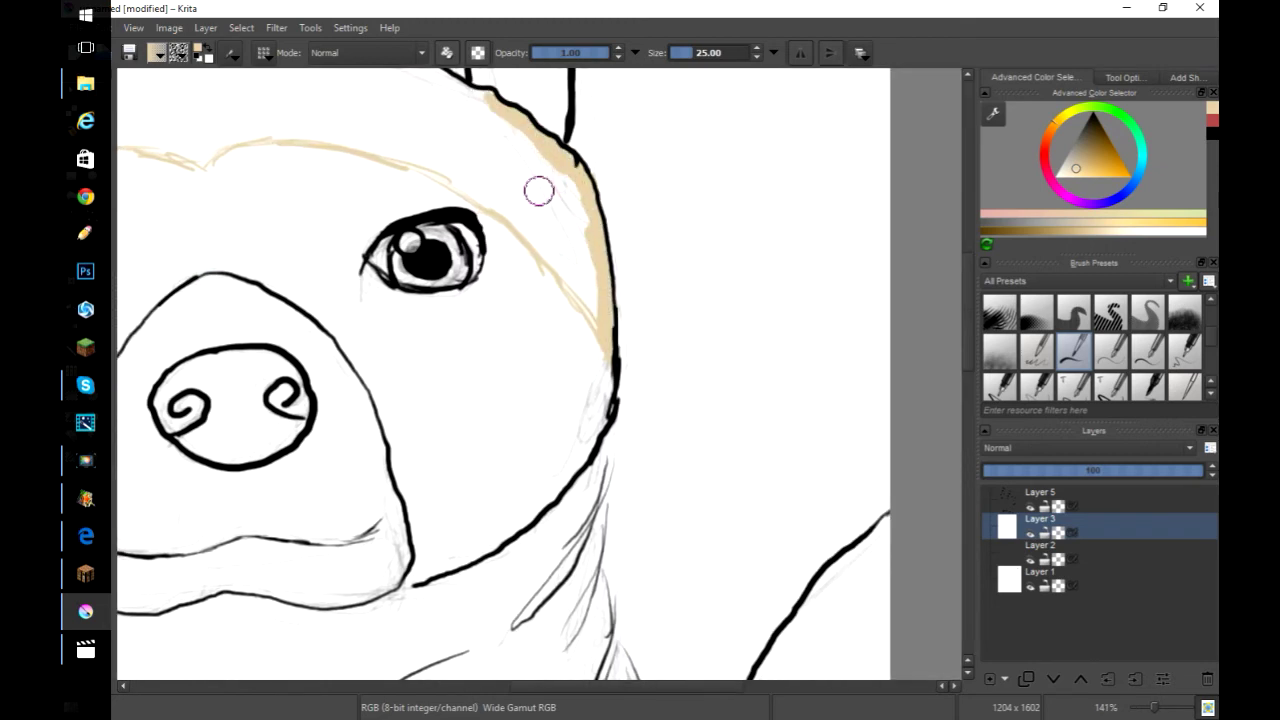
scroll(537, 191, up, 3)
scroll(517, 209, left, 4)
mouse_move(382, 135)
mouse_down()
mouse_move(576, 160)
mouse_move(471, 121)
mouse_move(305, 172)
mouse_up()
scroll(366, 151, left, 4)
key(ctrl+z)
mouse_move(552, 140)
mouse_down()
mouse_move(370, 132)
mouse_move(230, 247)
mouse_move(173, 350)
mouse_move(155, 448)
mouse_move(220, 424)
mouse_move(360, 270)
mouse_move(320, 220)
mouse_move(182, 391)
mouse_move(314, 300)
mouse_move(240, 351)
mouse_move(355, 175)
mouse_move(487, 173)
mouse_move(523, 143)
mouse_move(563, 263)
mouse_move(364, 290)
mouse_move(494, 174)
mouse_move(380, 257)
mouse_up()
Switch to the 20.00 ink pen preset and fill the rest of the forehead area with tan
click(1148, 353)
click(1110, 385)
drag(520, 686, 559, 686)
mouse_move(444, 260)
mouse_down()
mouse_move(583, 251)
mouse_move(700, 291)
mouse_move(843, 434)
mouse_up()
mouse_move(451, 141)
mouse_down()
mouse_move(470, 180)
mouse_move(583, 220)
mouse_move(620, 190)
mouse_move(498, 203)
mouse_move(775, 262)
mouse_move(640, 215)
mouse_move(786, 277)
mouse_move(822, 380)
mouse_move(783, 329)
mouse_move(806, 328)
mouse_up()
Paint the lower right ear tan on both sides of its inner triangle with ragged upper edges, and pick a paler tan
drag(967, 280, 967, 239)
mouse_move(486, 318)
mouse_down()
mouse_move(545, 222)
mouse_move(618, 215)
mouse_move(500, 268)
mouse_move(556, 203)
mouse_move(571, 257)
mouse_move(620, 280)
mouse_move(540, 325)
mouse_move(482, 322)
mouse_up()
key(ctrl+z)
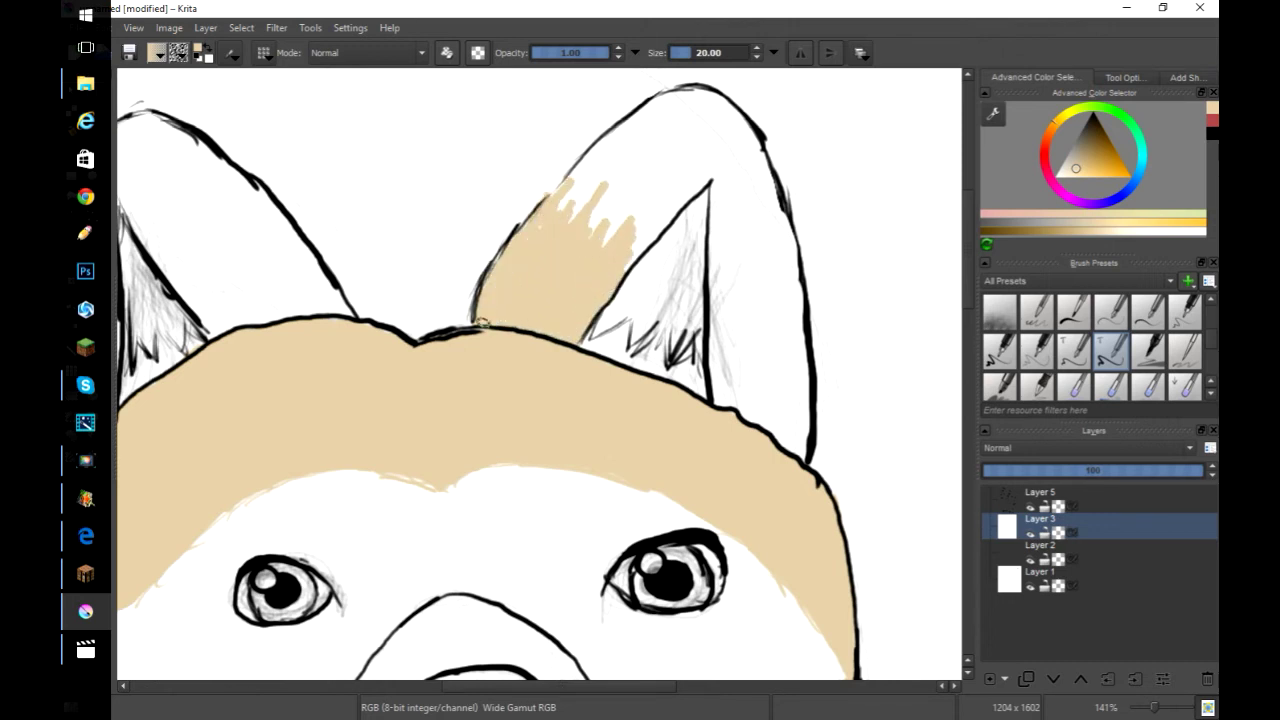
mouse_move(716, 310)
mouse_down()
mouse_move(763, 320)
mouse_move(750, 270)
mouse_move(795, 265)
mouse_move(765, 425)
mouse_move(728, 412)
mouse_move(745, 352)
mouse_up()
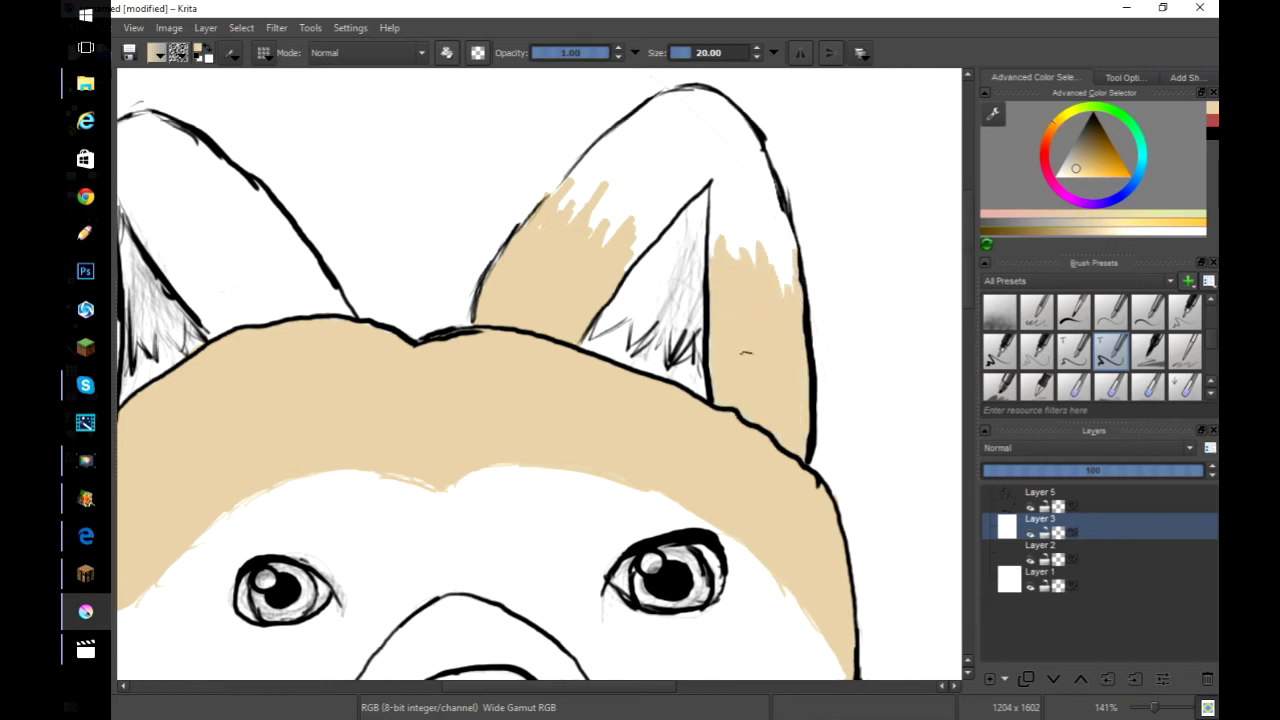
click(1077, 169)
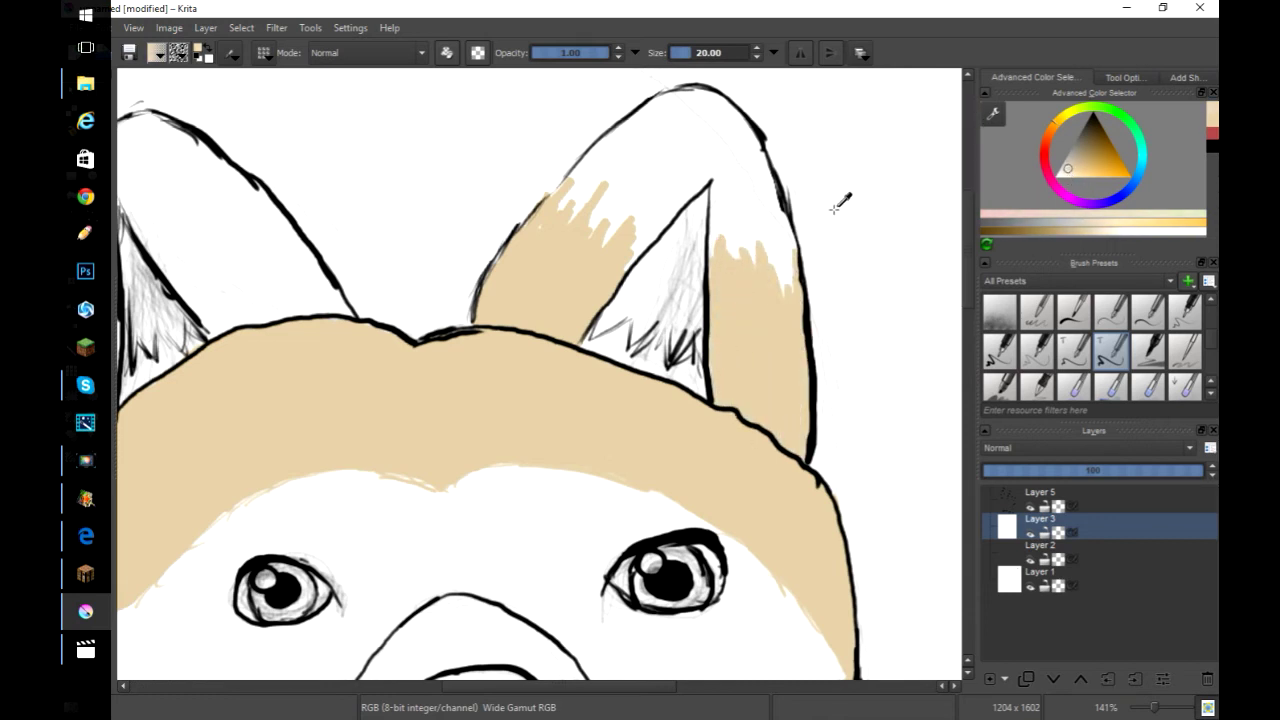
Paint a cream band above the tan on the right ear and fill the ear tip white, with ragged edges between colours
click(1103, 235)
drag(789, 274, 792, 249)
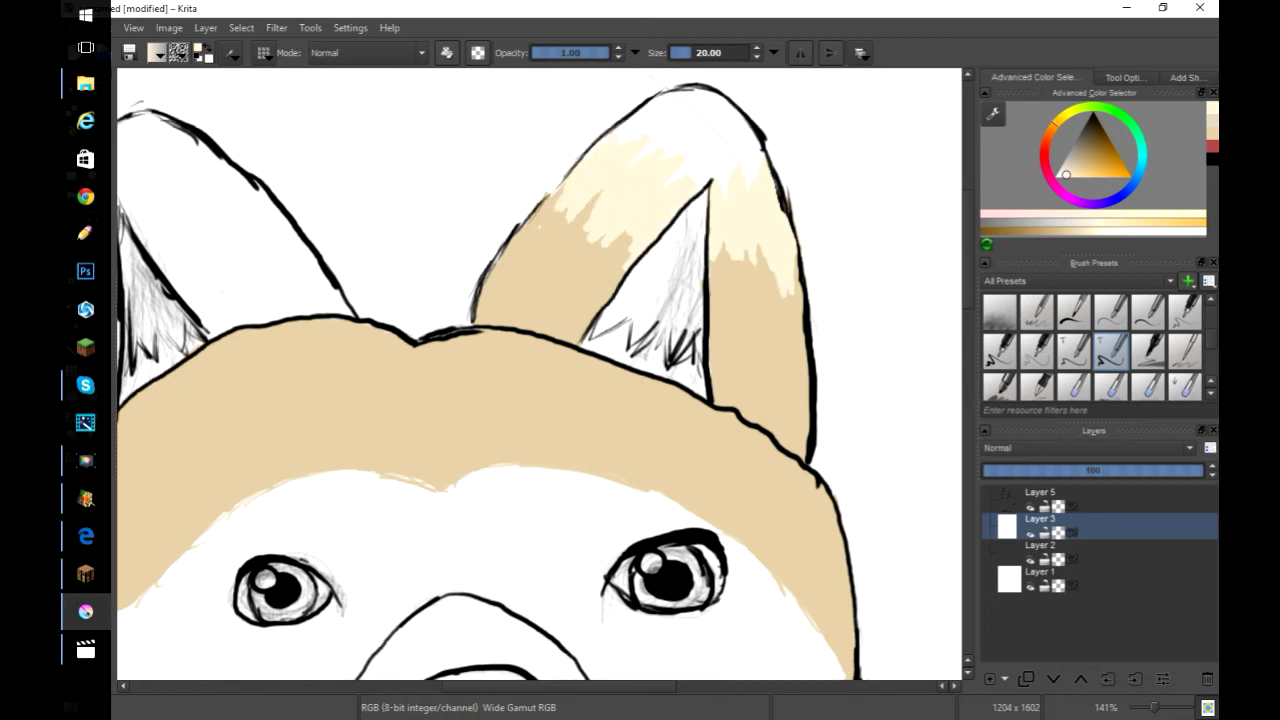
click(1127, 231)
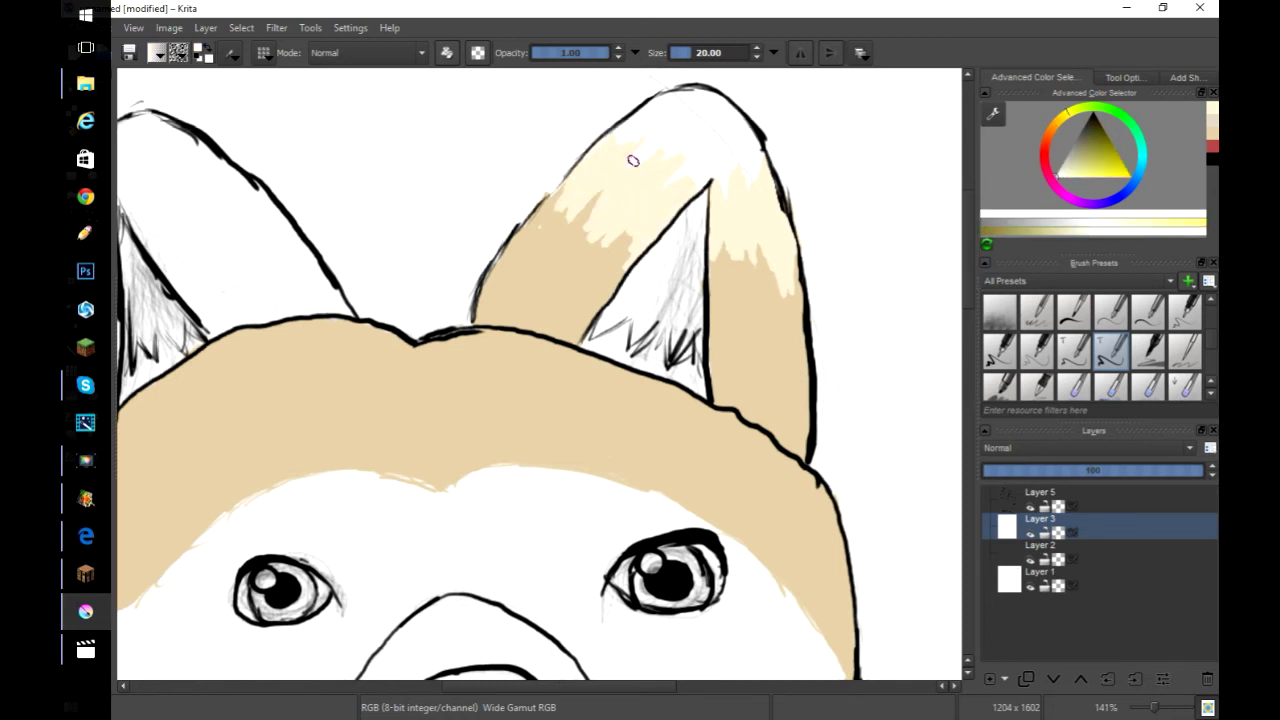
click(633, 161)
ctrl+click(735, 180)
click(1088, 231)
drag(722, 183, 737, 161)
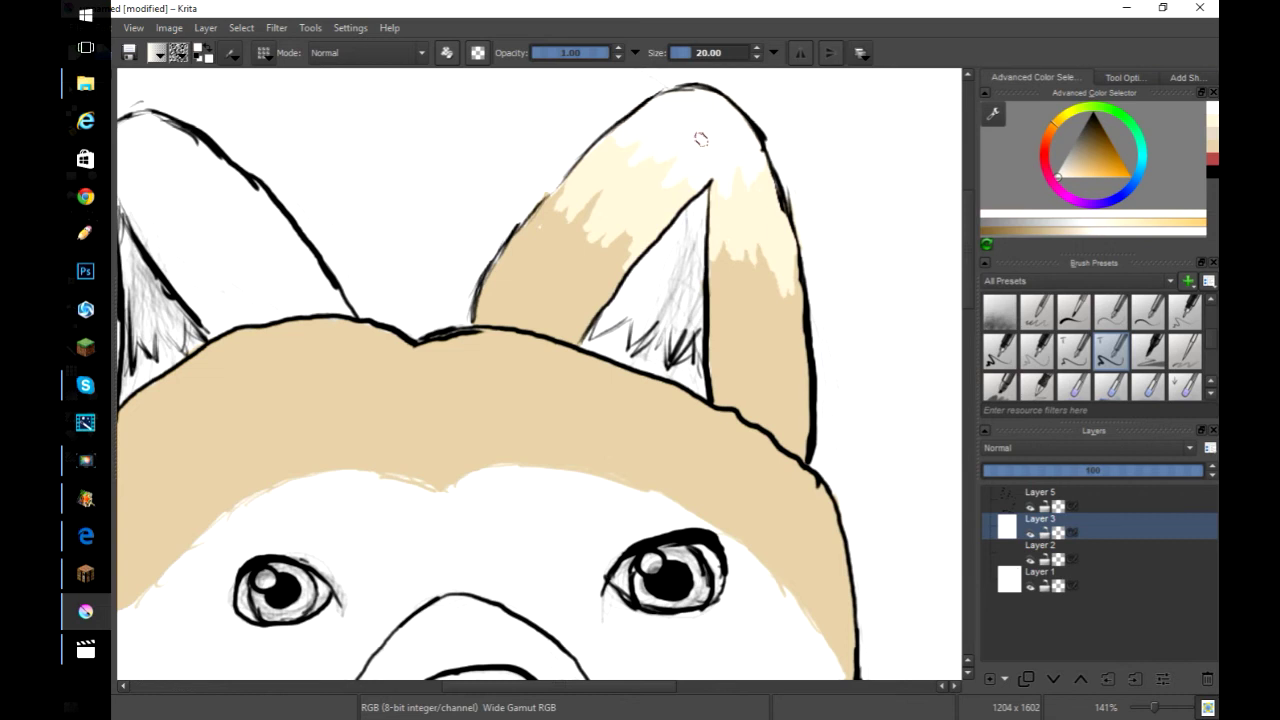
drag(560, 687, 488, 687)
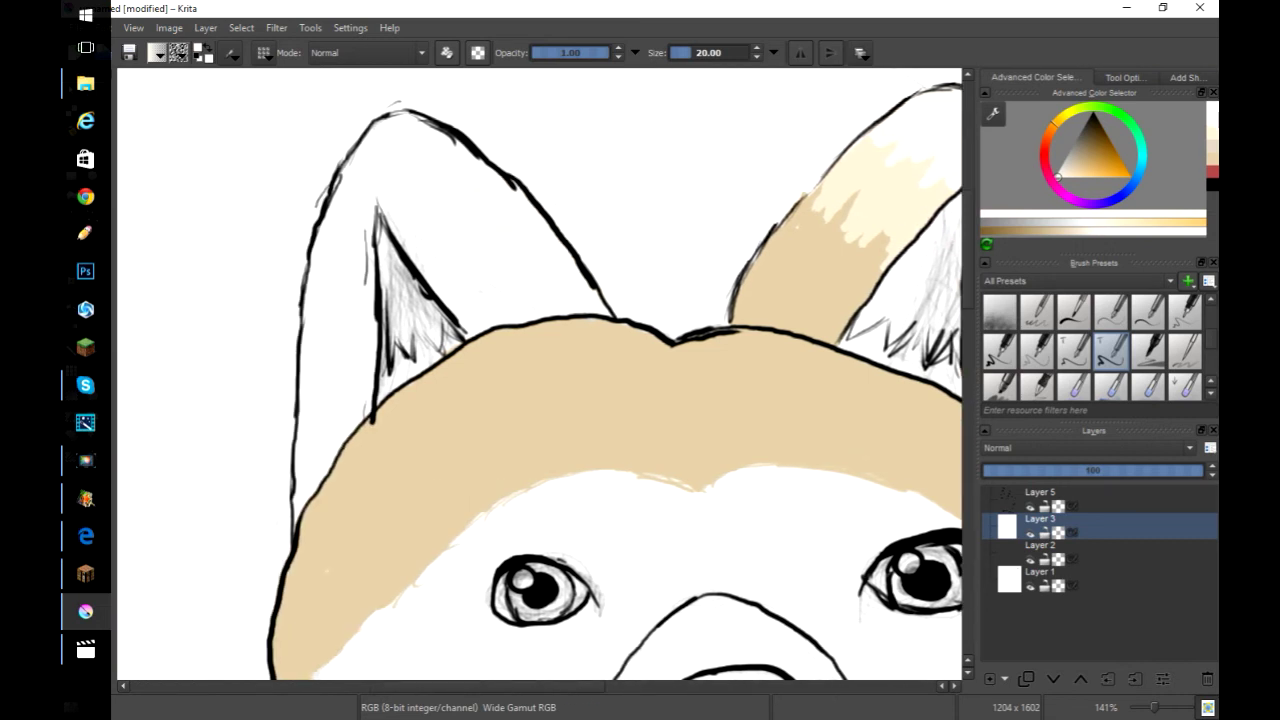
mouse_move(603, 320)
mouse_down()
mouse_move(300, 515)
mouse_move(435, 372)
mouse_move(568, 347)
mouse_move(440, 398)
mouse_move(350, 475)
mouse_up()
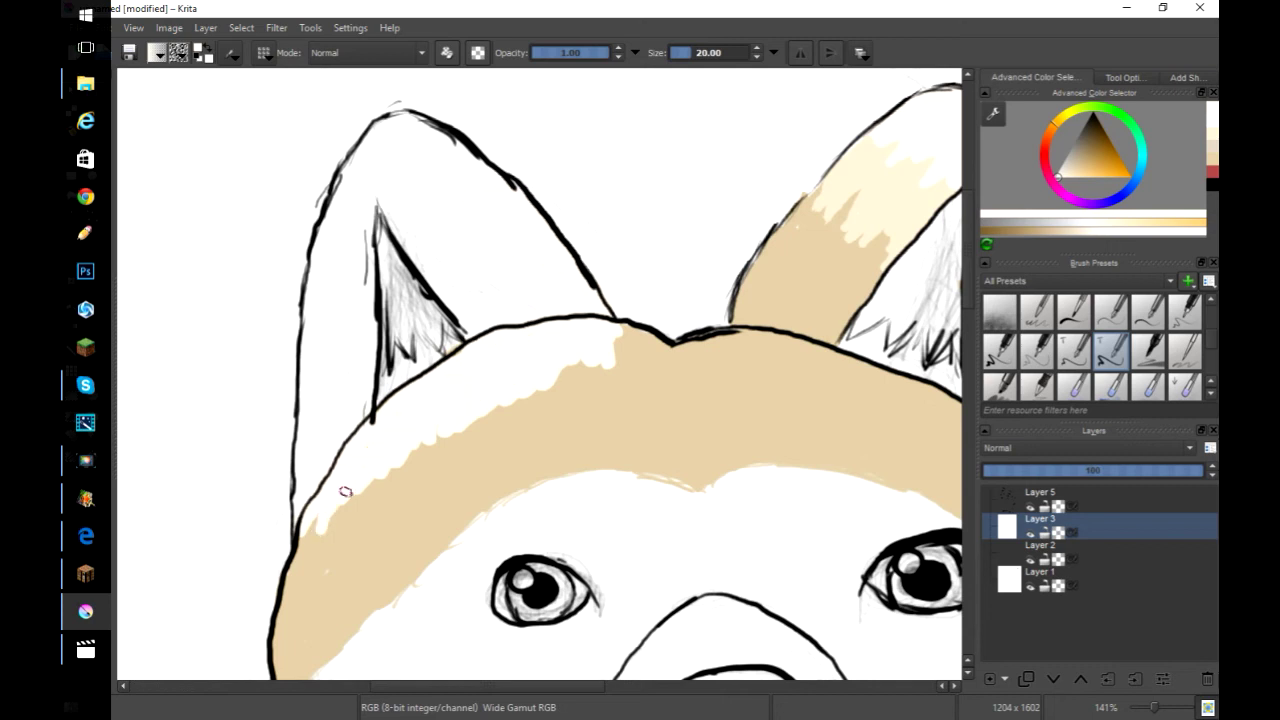
key(ctrl+z)
key(ctrl+z)
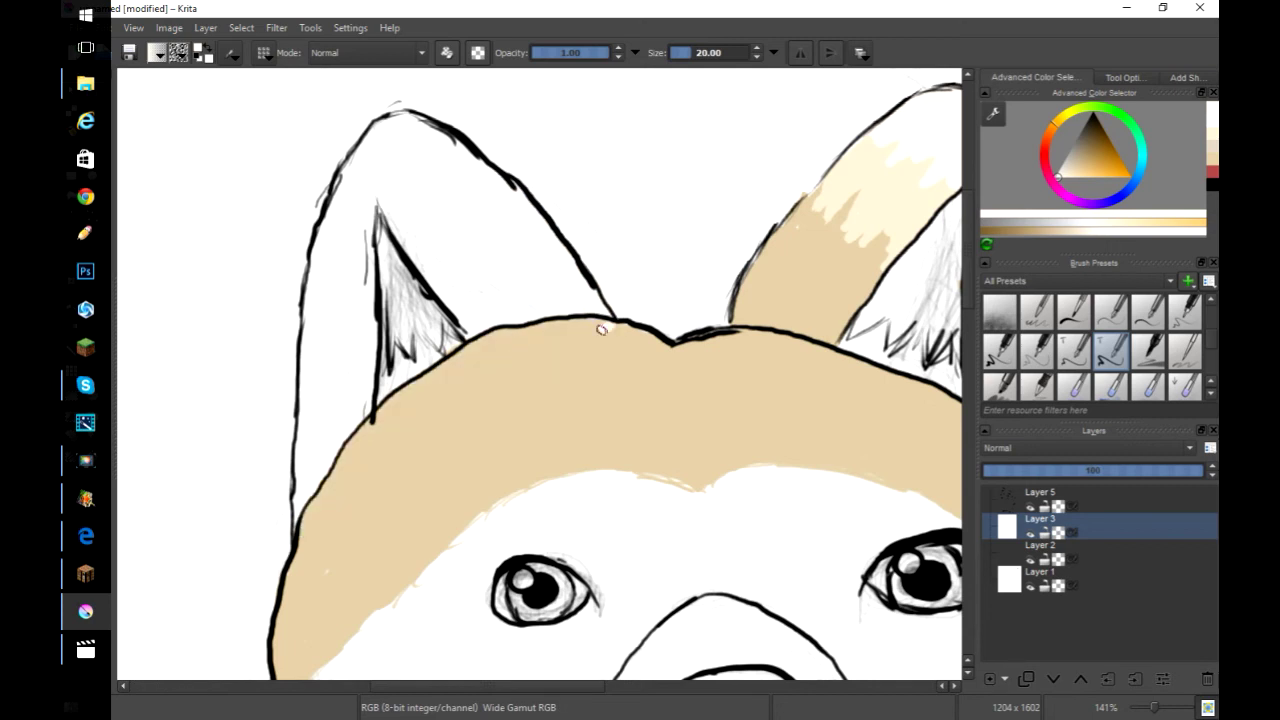
mouse_move(601, 329)
mouse_down()
mouse_move(508, 365)
mouse_move(337, 503)
mouse_move(557, 338)
mouse_move(484, 350)
mouse_move(342, 478)
mouse_move(622, 323)
mouse_move(532, 365)
mouse_up()
key(ctrl+z)
key(ctrl+z)
Paint white along the upper left edge of the head, fringe it with ragged cream strokes over the tan, and pick white
drag(325, 521, 302, 538)
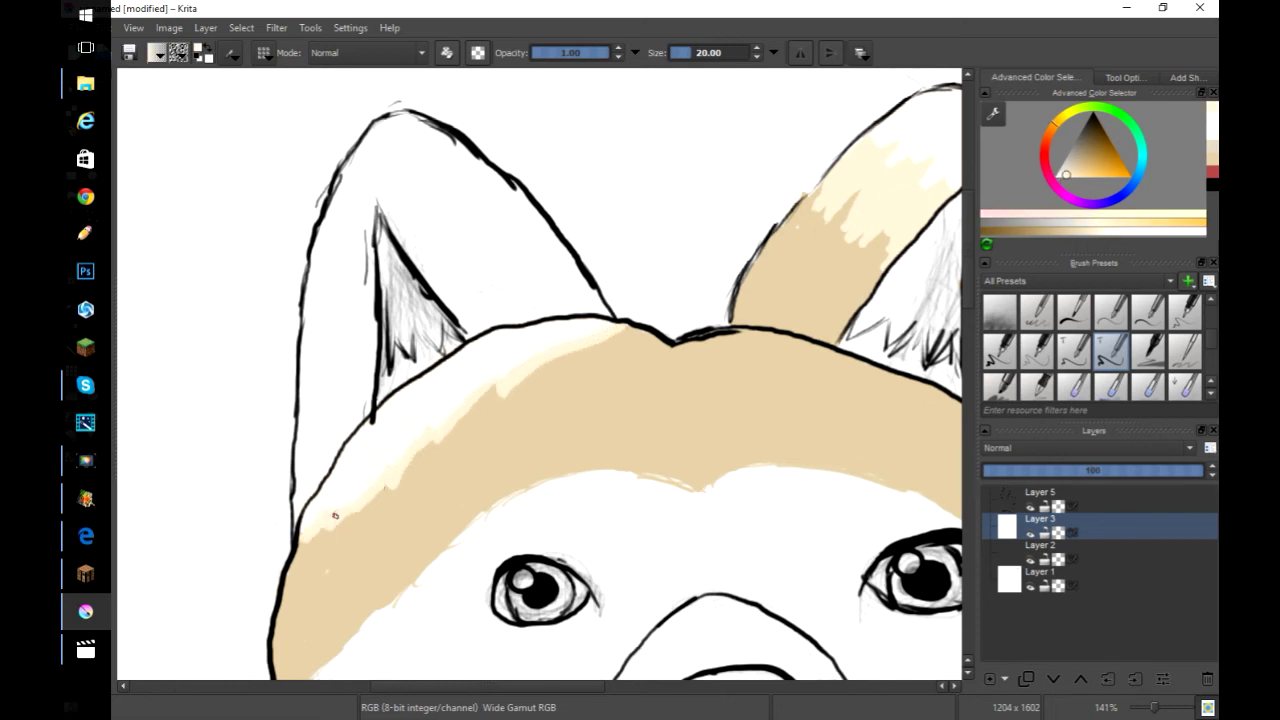
mouse_move(608, 337)
mouse_down()
mouse_move(521, 384)
mouse_move(533, 390)
mouse_move(319, 572)
mouse_move(483, 425)
mouse_move(439, 440)
mouse_move(450, 436)
mouse_move(314, 541)
mouse_up()
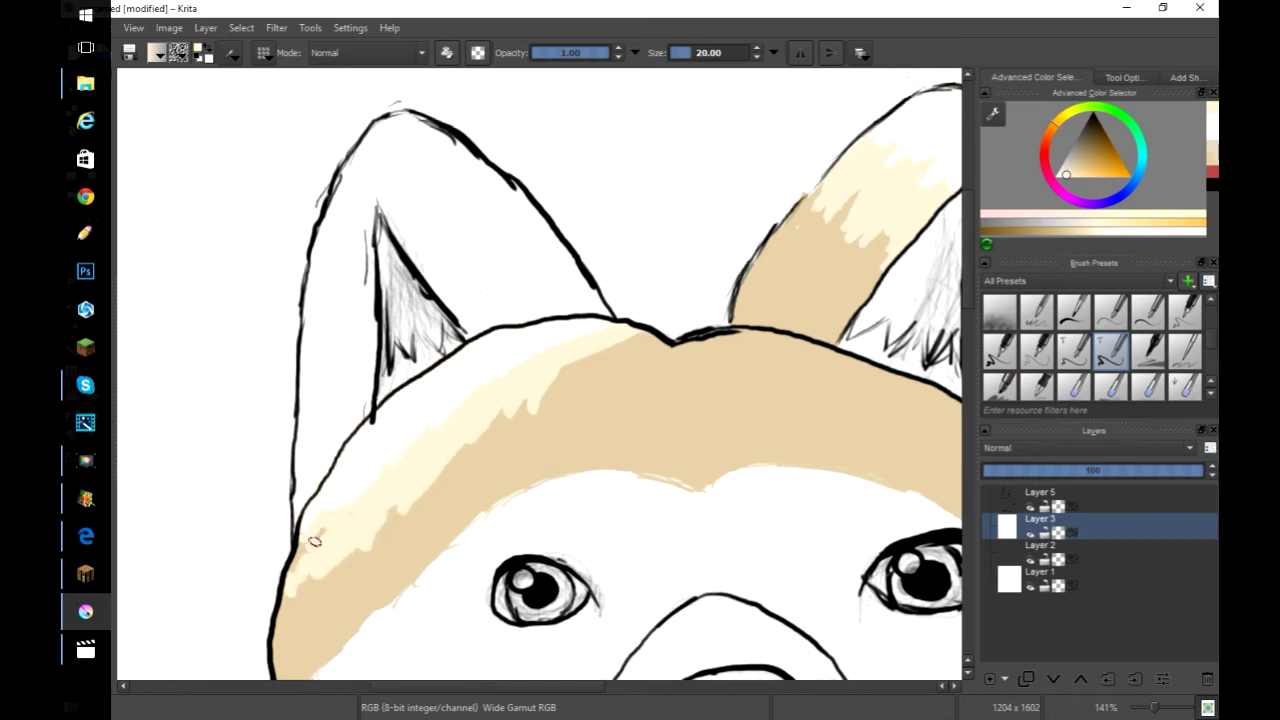
ctrl+click(474, 279)
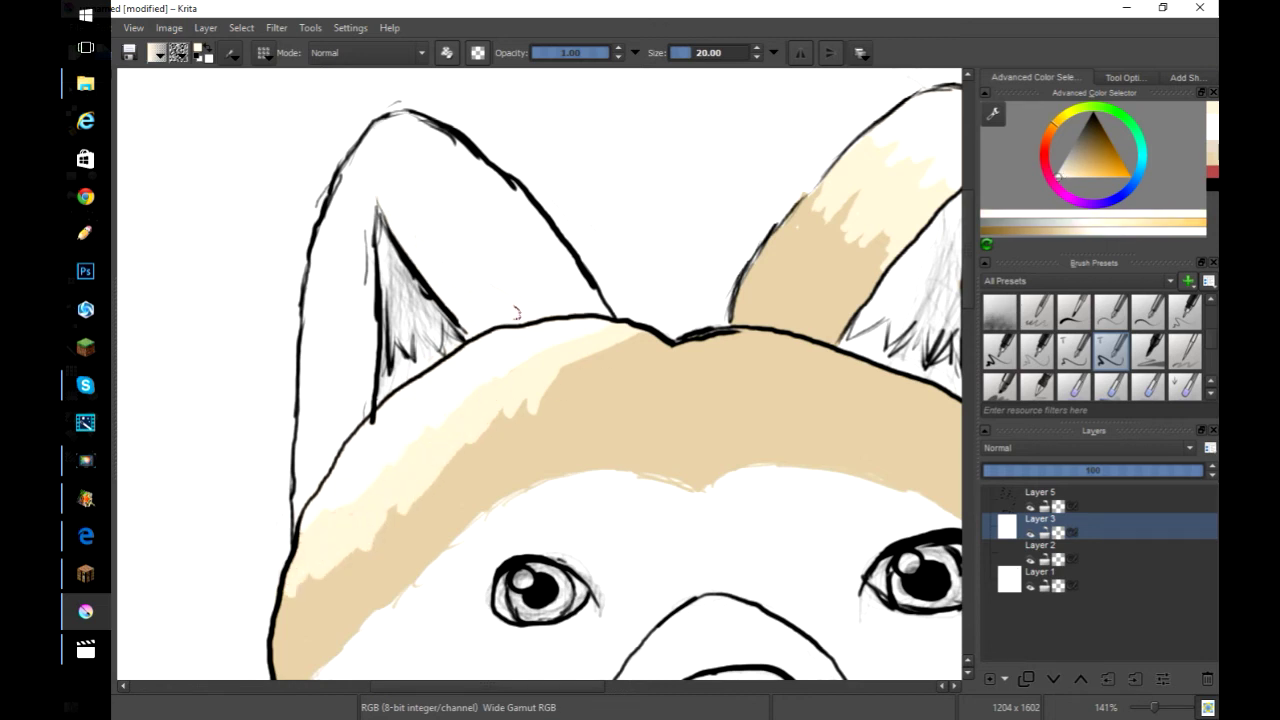
Toggle Layer 5's visibility to check the line art against the coloured head on Layer 3
click(1004, 530)
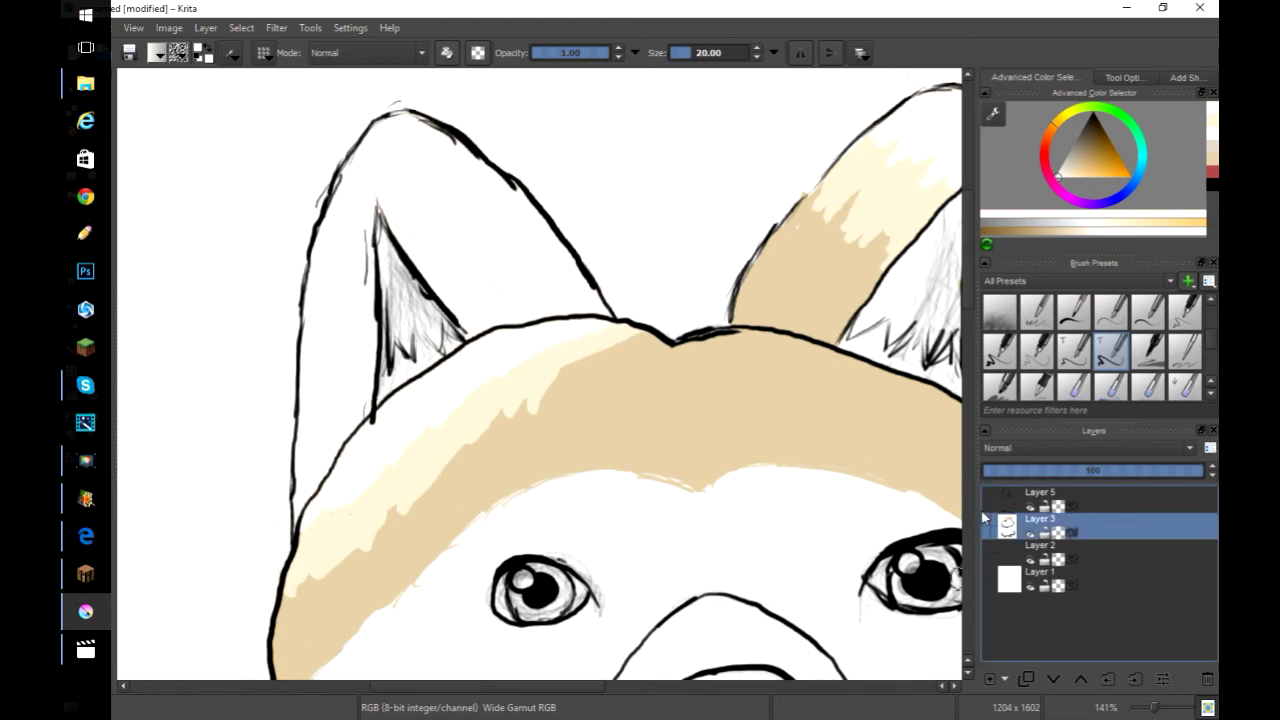
scroll(740, 275, down, 4)
scroll(693, 505, up, 2)
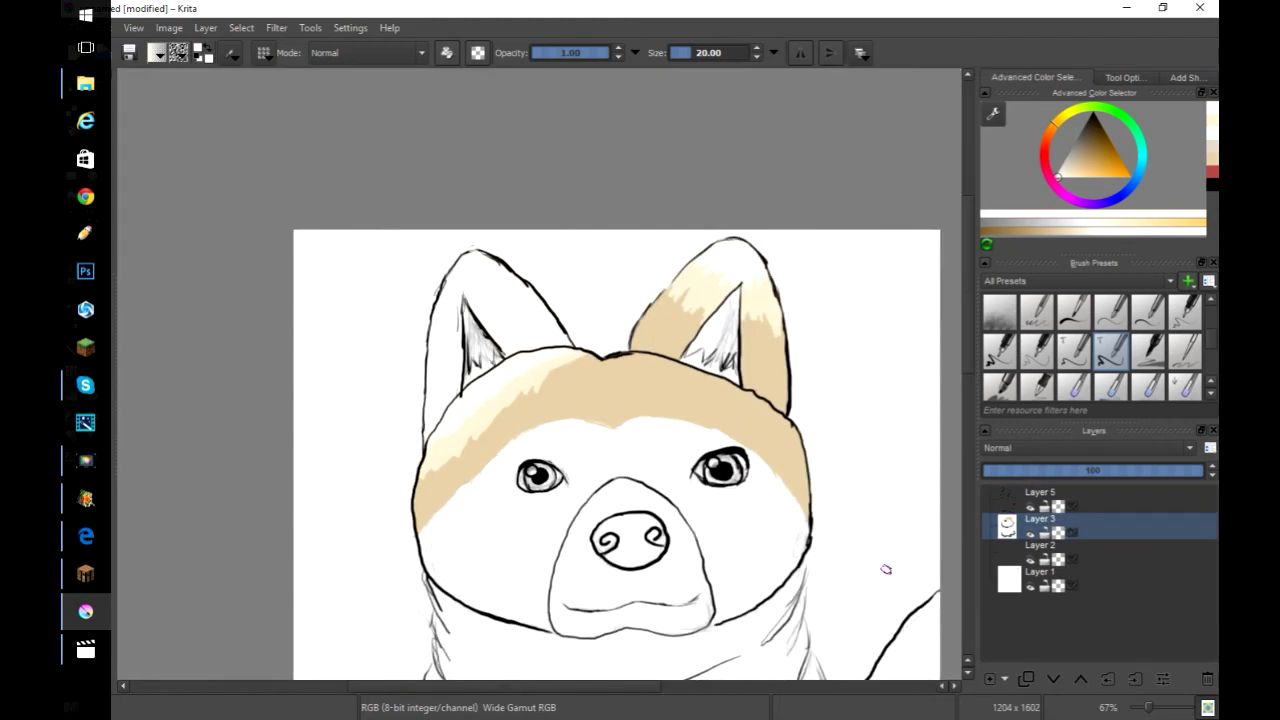
click(1031, 507)
click(1031, 507)
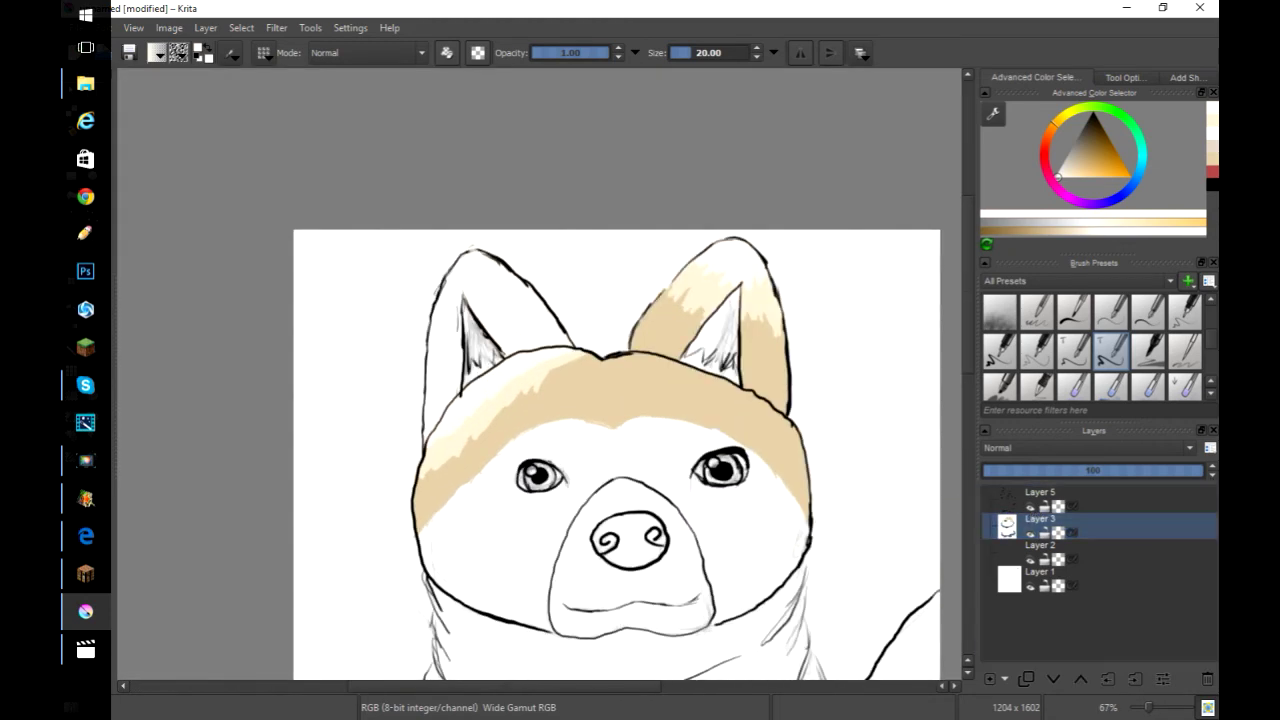
Paint white over the grey sketch shading inside the left ear's inner triangle
scroll(497, 298, up, 3)
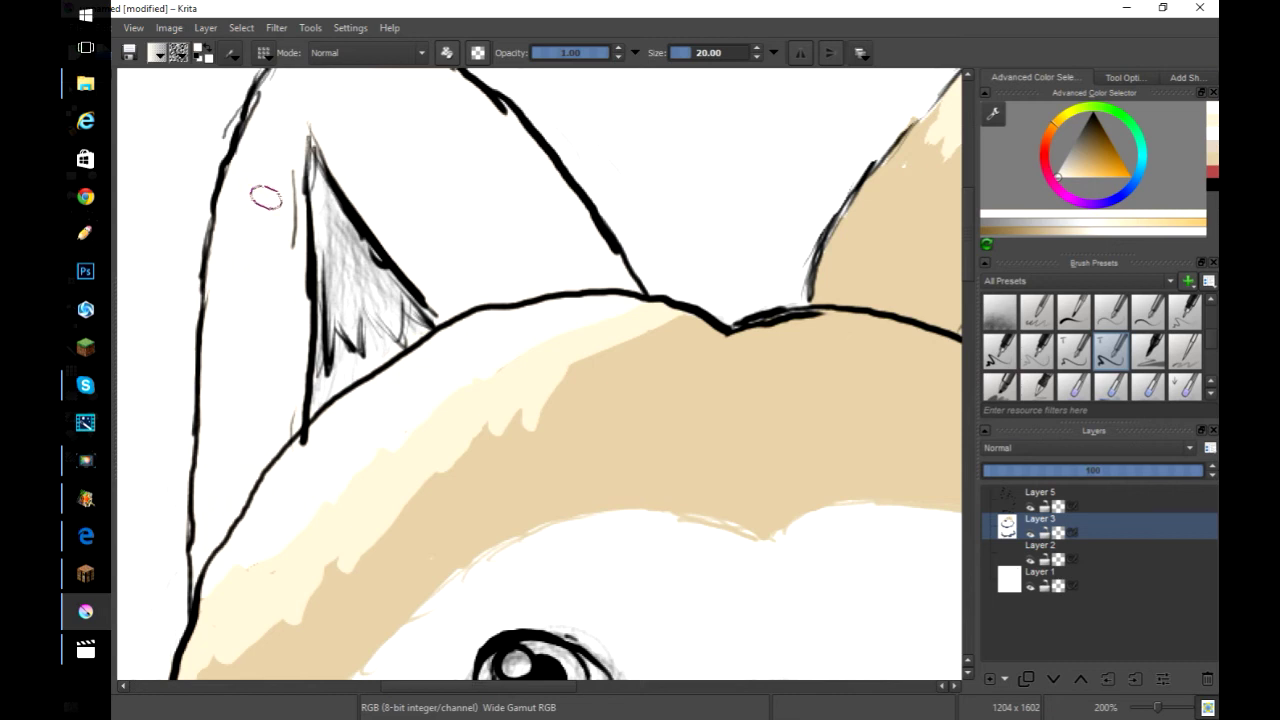
key(Up)
key(Up)
key(Up)
key(Up)
key(Up)
key(Up)
key(Up)
key(Up)
key(Up)
key(Up)
key(Up)
key(Up)
key(Up)
key(Up)
key(Up)
key(Up)
key(Down)
key(Down)
key(Down)
key(Down)
key(Right)
key(Right)
key(Right)
key(Right)
key(Right)
key(Right)
key(Right)
key(Right)
key(Right)
key(Right)
key(Right)
key(Right)
key(Right)
key(Right)
key(Right)
key(Right)
key(Right)
key(Right)
key(Right)
key(Right)
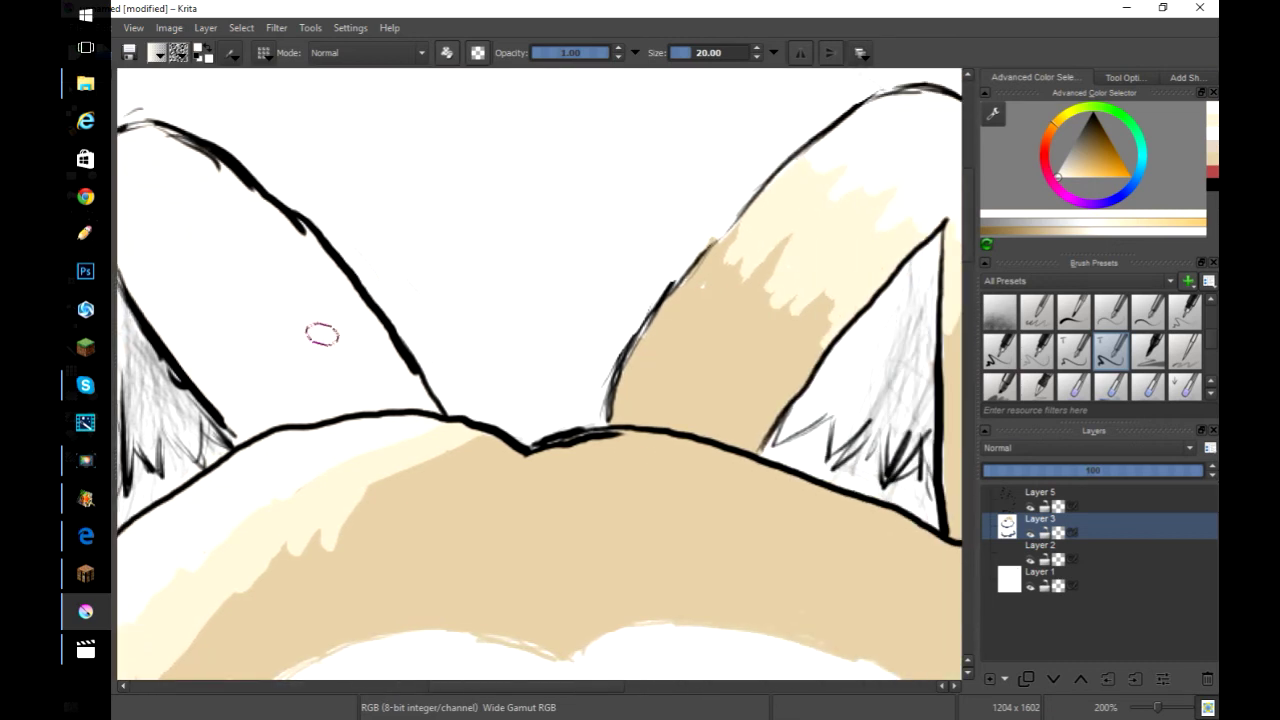
key(Left)
key(Left)
key(Left)
key(Left)
key(Left)
key(Left)
key(Left)
key(Left)
key(Left)
mouse_move(203, 308)
mouse_down()
mouse_move(284, 437)
mouse_move(240, 435)
mouse_move(228, 351)
mouse_up()
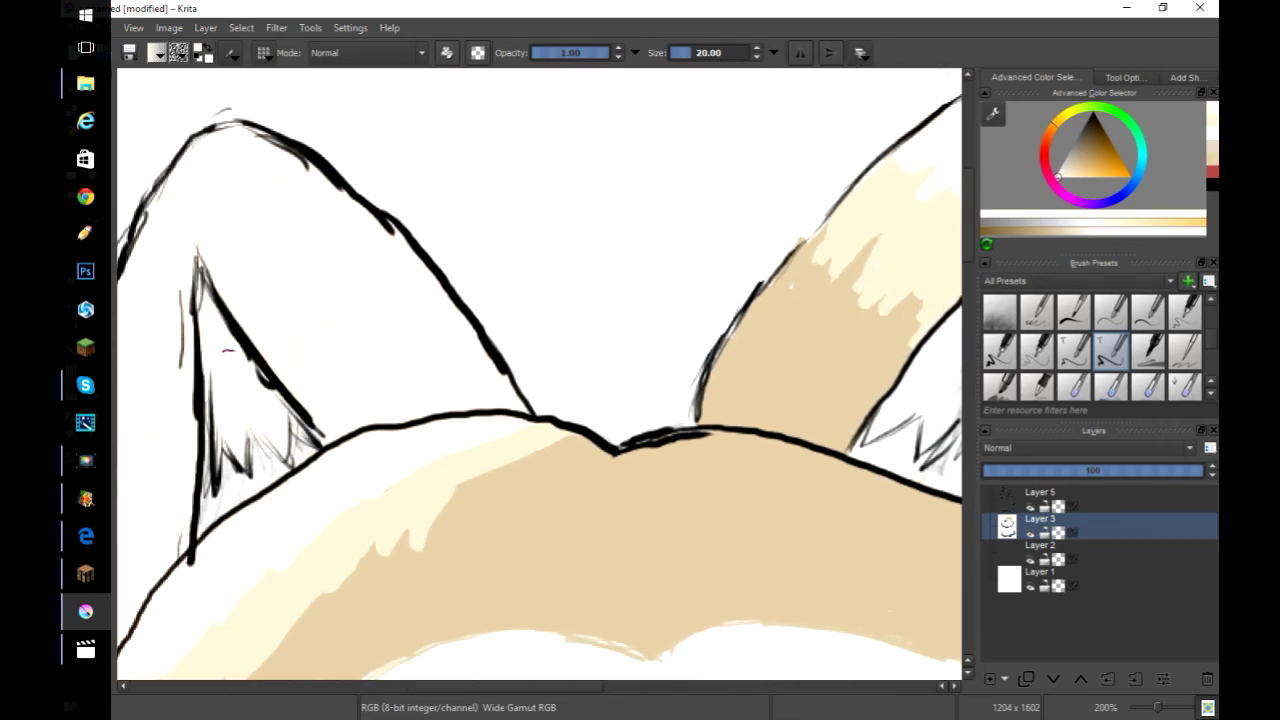
Paint the fur at the base of both inner ears cream and cover the right inner ear's sketch shading with white
ctrl+click(510, 446)
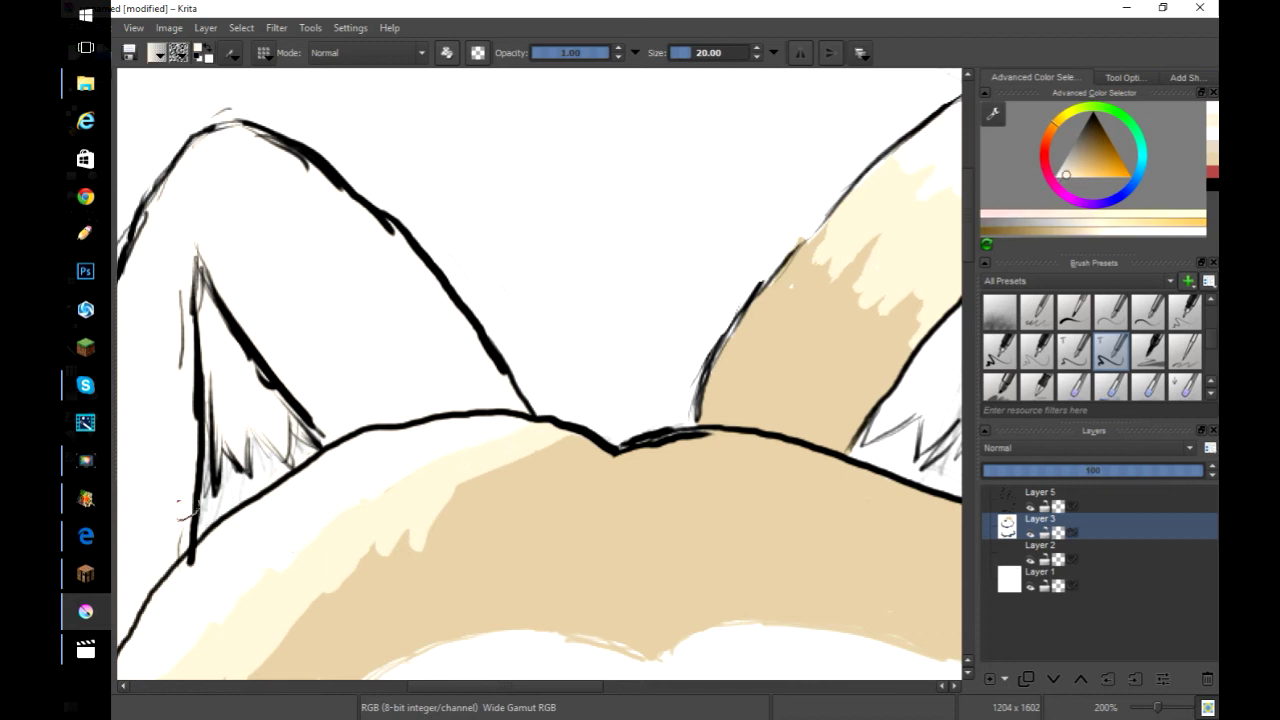
scroll(312, 341, right, 5)
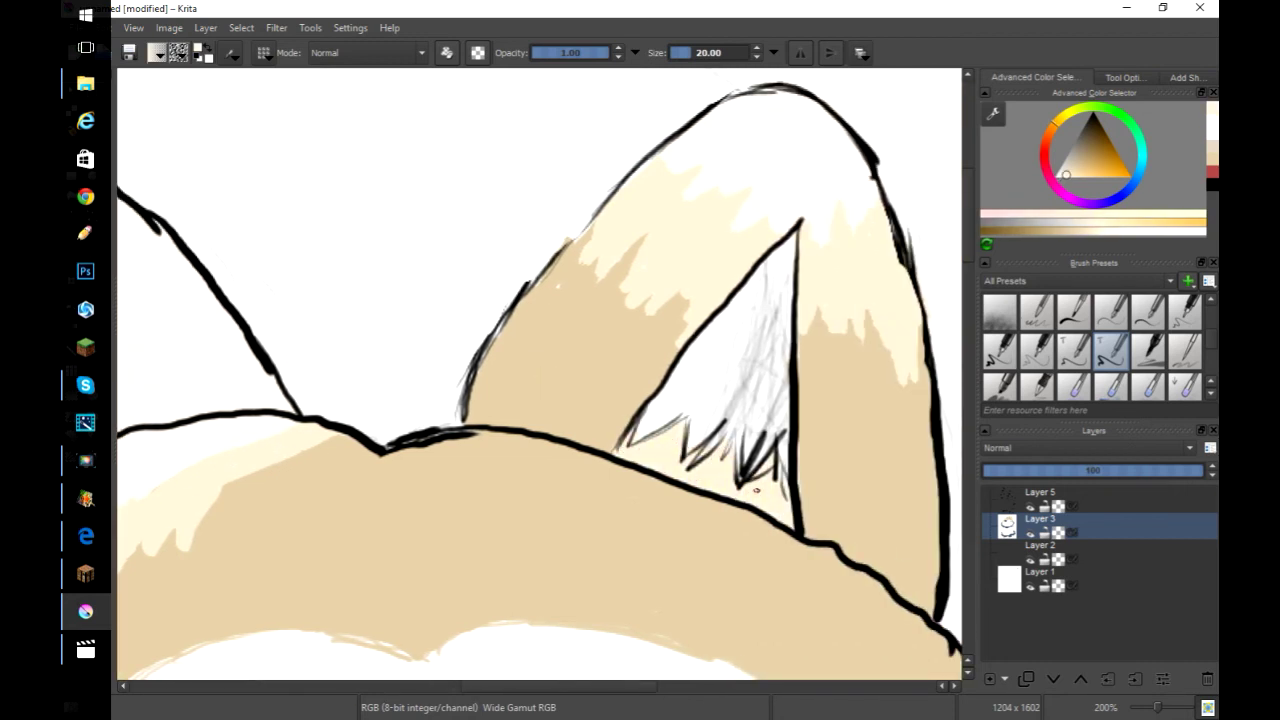
ctrl+click(698, 381)
mouse_move(744, 311)
mouse_down()
mouse_move(780, 372)
mouse_move(760, 438)
mouse_move(730, 425)
mouse_move(760, 346)
mouse_up()
scroll(754, 263, up, 3)
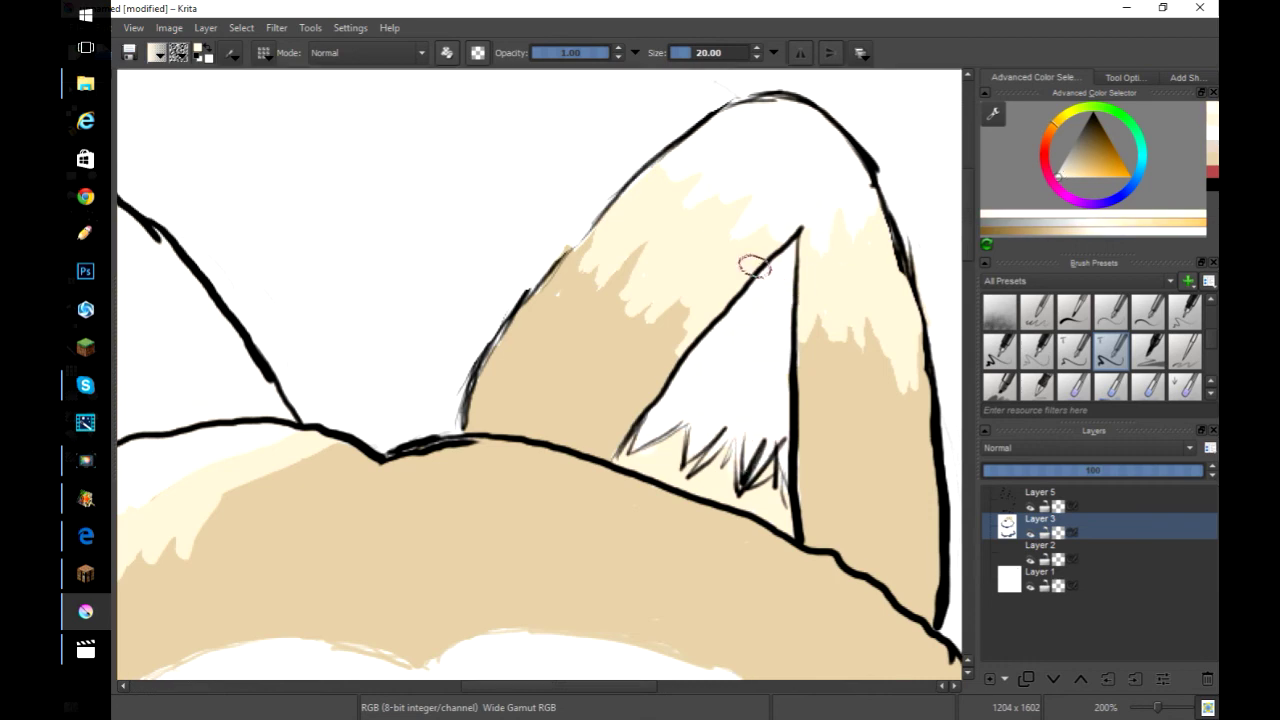
Pick a medium brown and paint the irises of both eyes around the pupils
key(minus)
key(minus)
scroll(563, 276, down, 5)
key(plus)
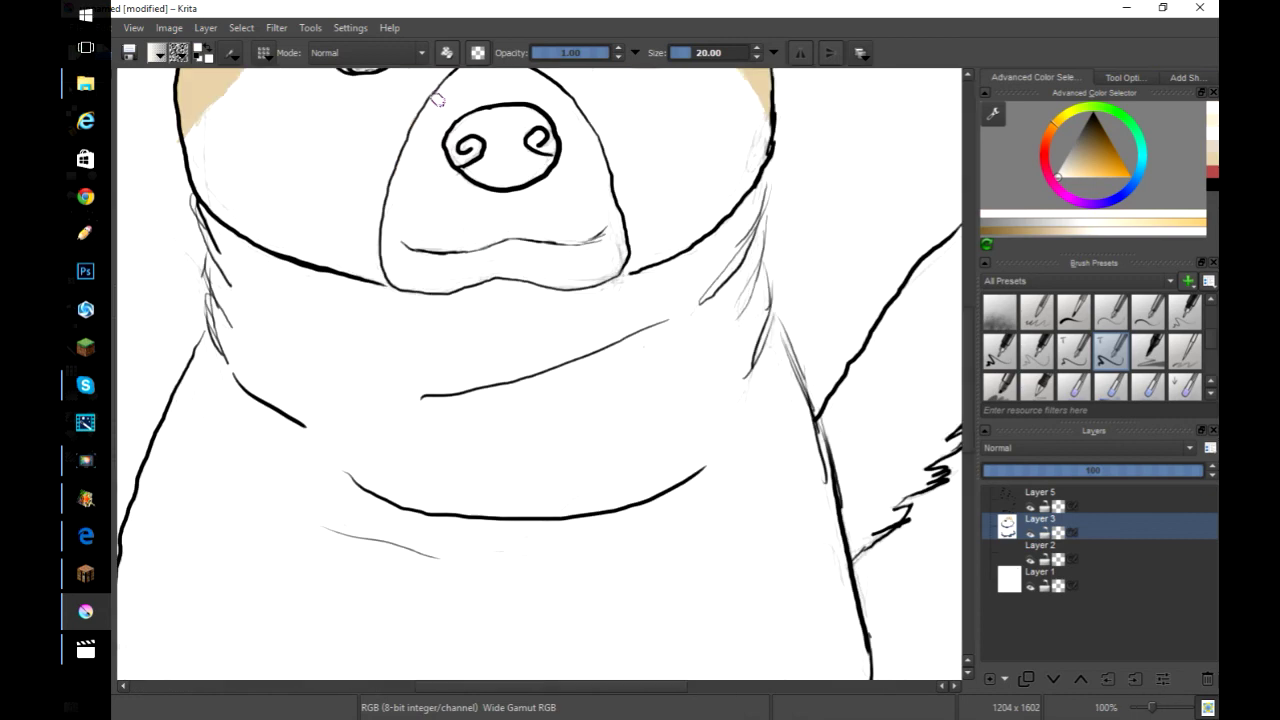
scroll(437, 100, up, 5)
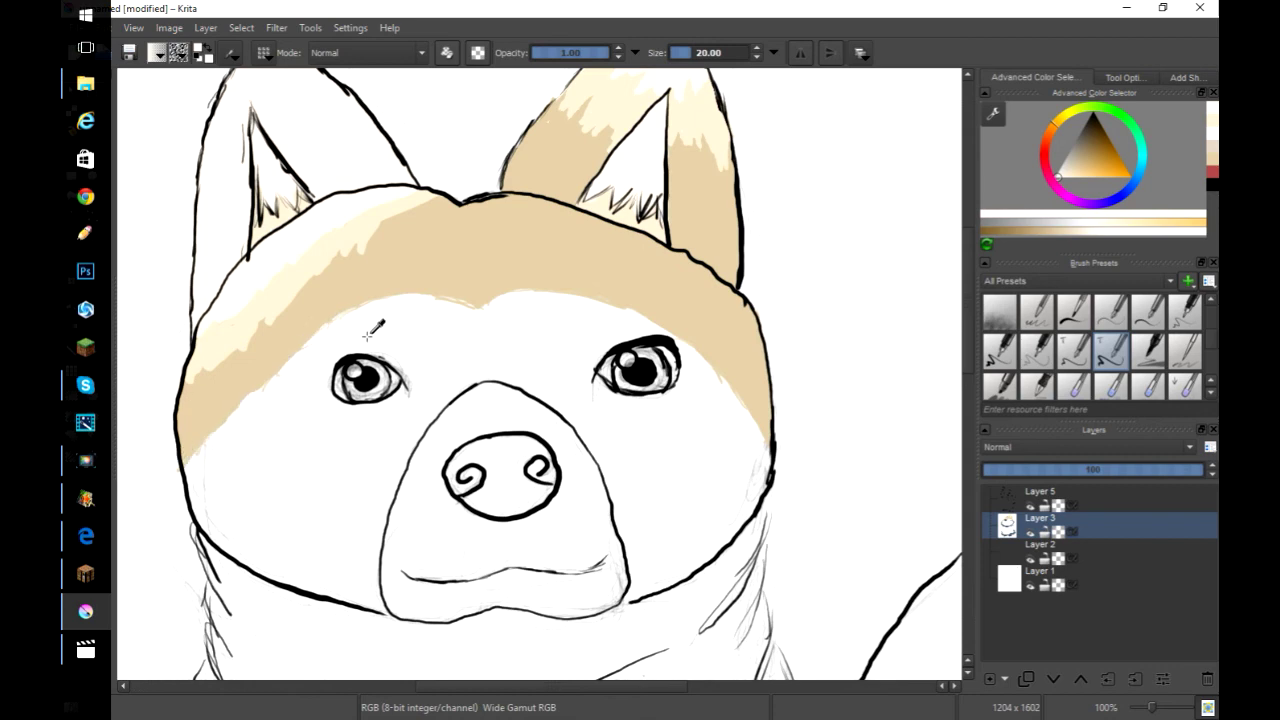
click(1163, 8)
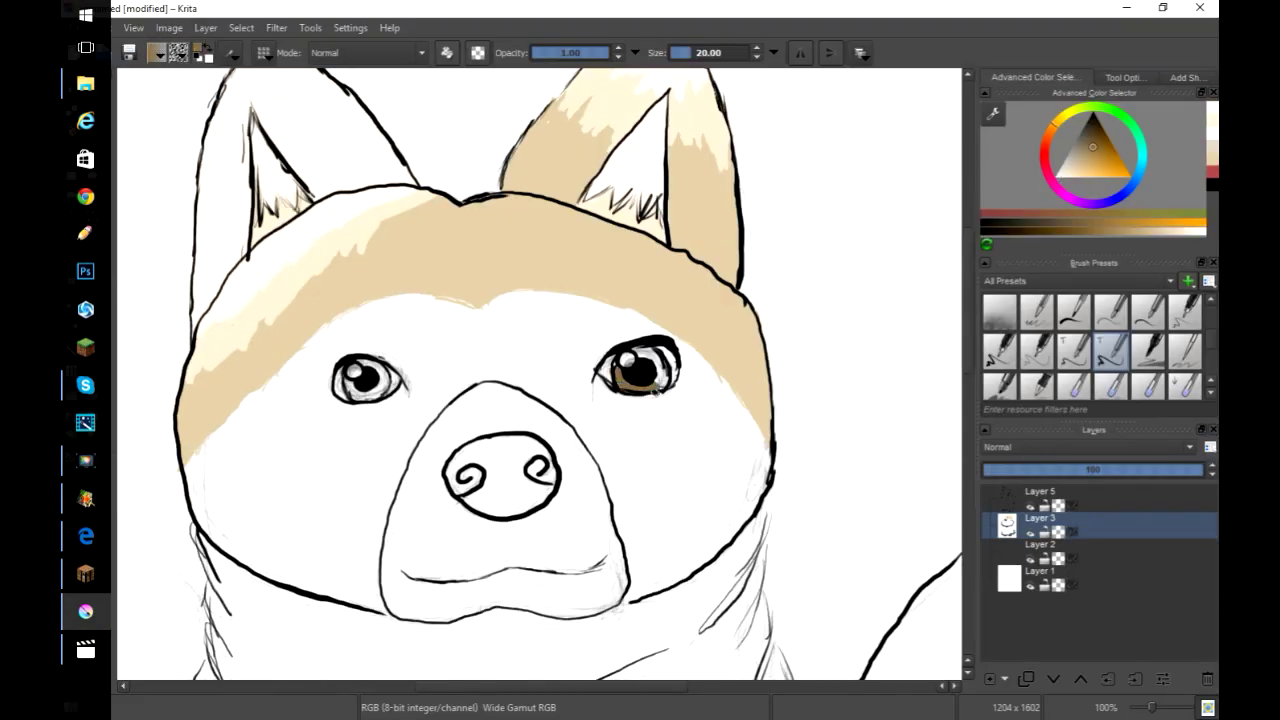
drag(654, 357, 616, 367)
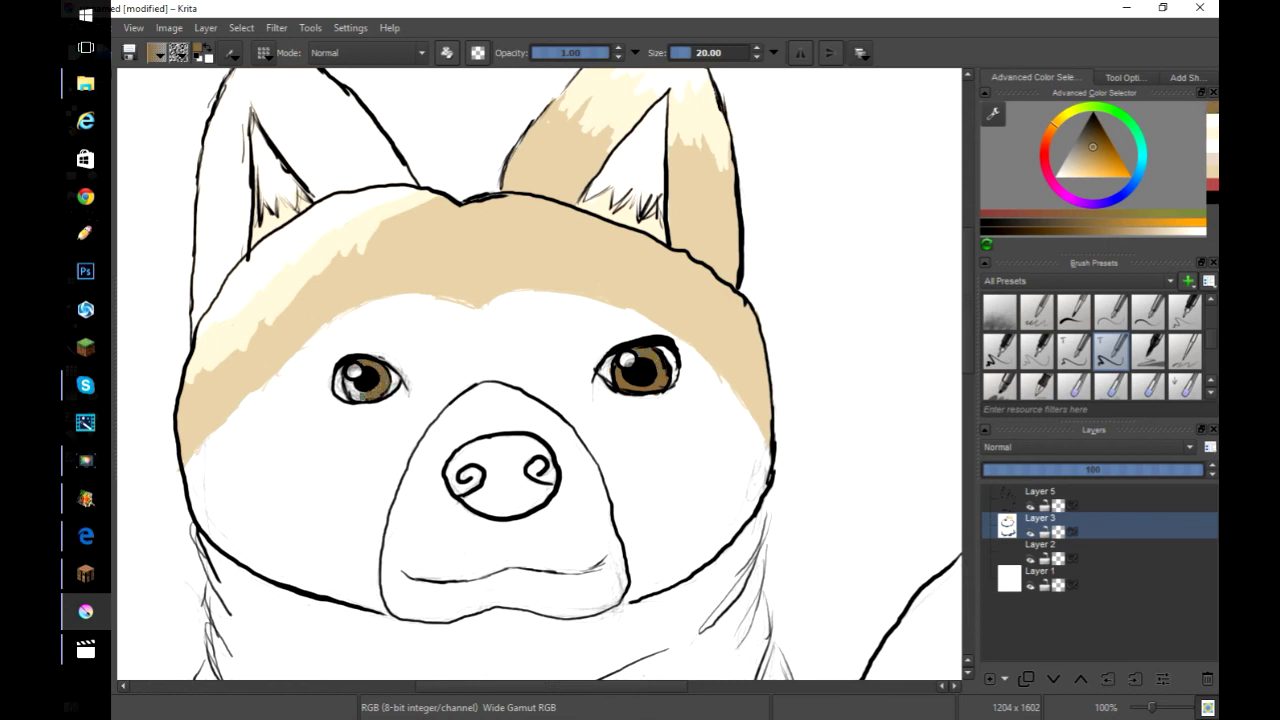
click(1016, 211)
mouse_move(490, 480)
mouse_down()
mouse_move(549, 471)
mouse_move(514, 439)
mouse_move(461, 449)
mouse_move(546, 485)
mouse_move(498, 508)
mouse_move(459, 471)
mouse_move(505, 443)
mouse_move(539, 469)
mouse_move(513, 491)
mouse_move(491, 474)
mouse_move(534, 472)
mouse_up()
key(ctrl+z)
click(1083, 128)
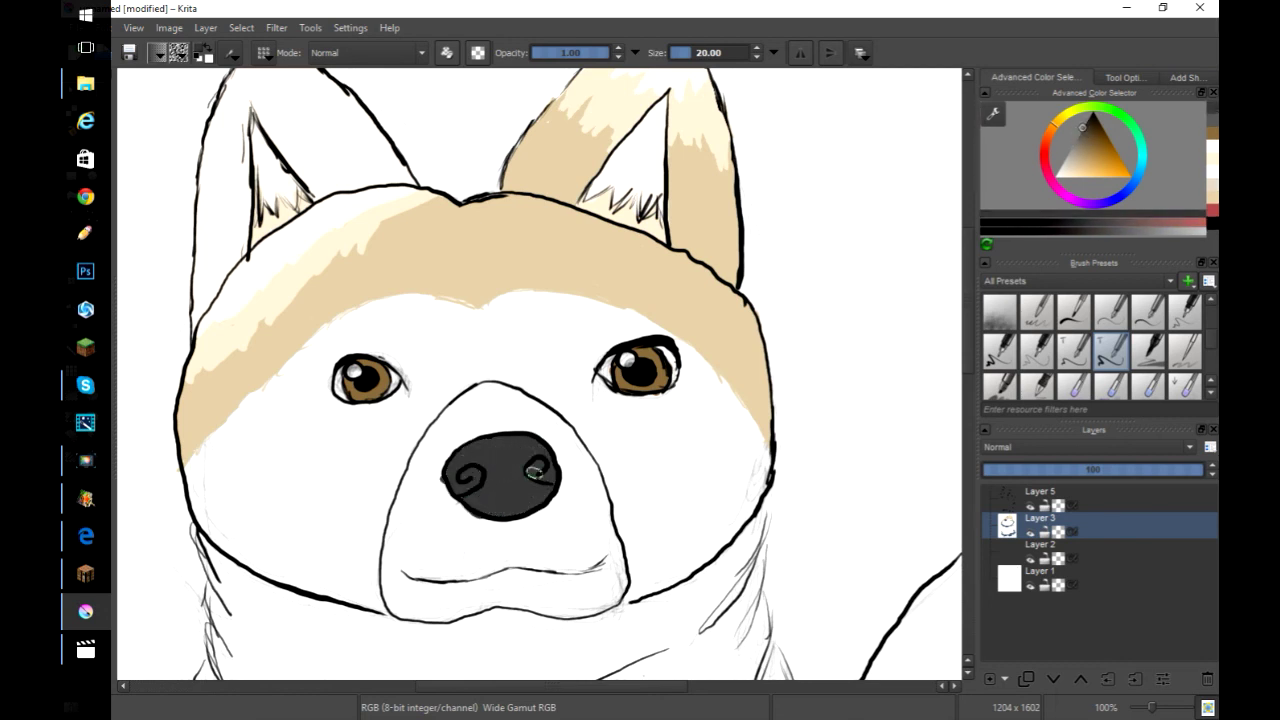
drag(1077, 133, 1062, 163)
drag(475, 525, 460, 568)
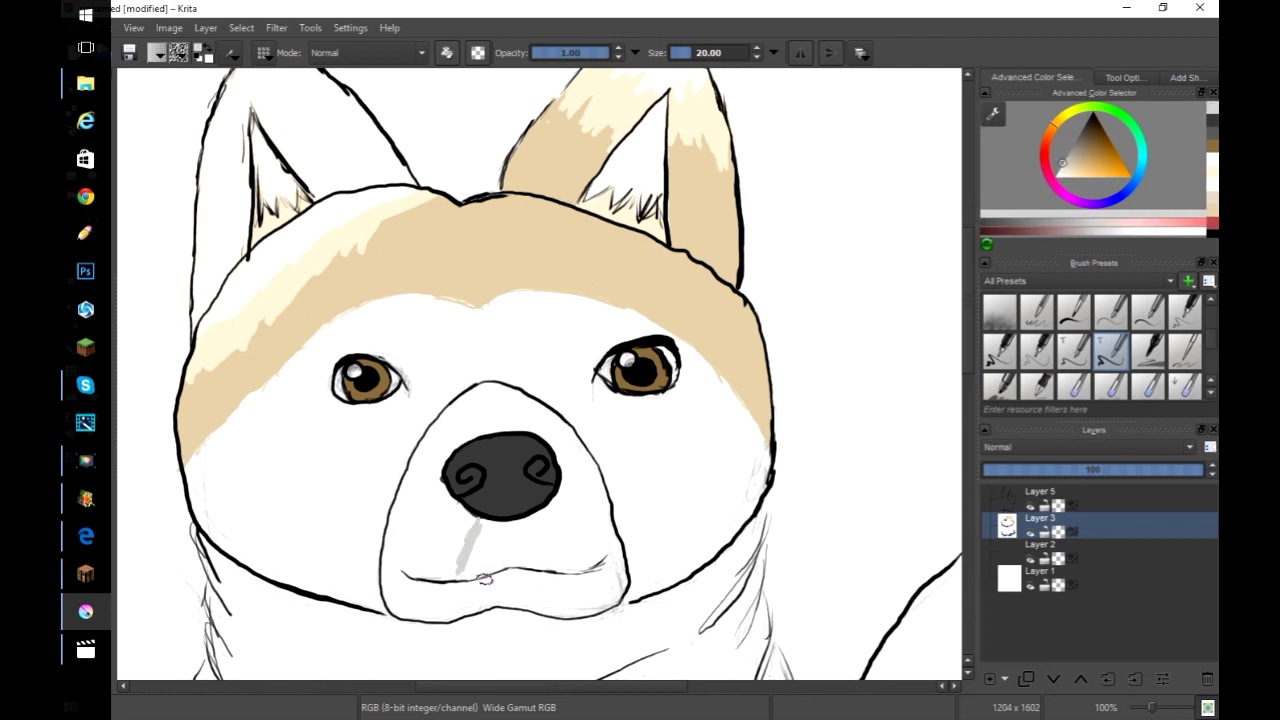
key(ctrl+z)
key(ctrl+z)
key(ctrl+z)
key(ctrl+z)
Sample the brown from the right eye and repaint the left iris with it
ctrl+click(660, 345)
key(plus)
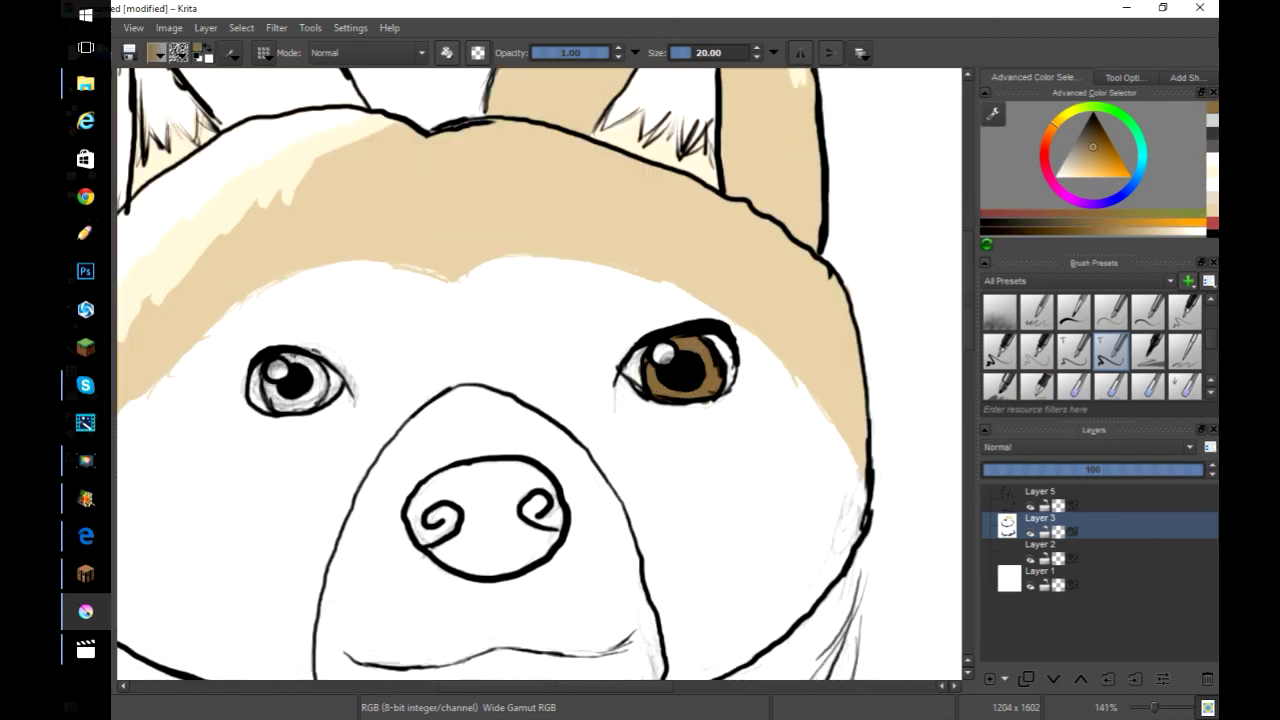
Fill the nose dark grey and dot faint grey whisker spots on both sides of the muzzle
click(1082, 129)
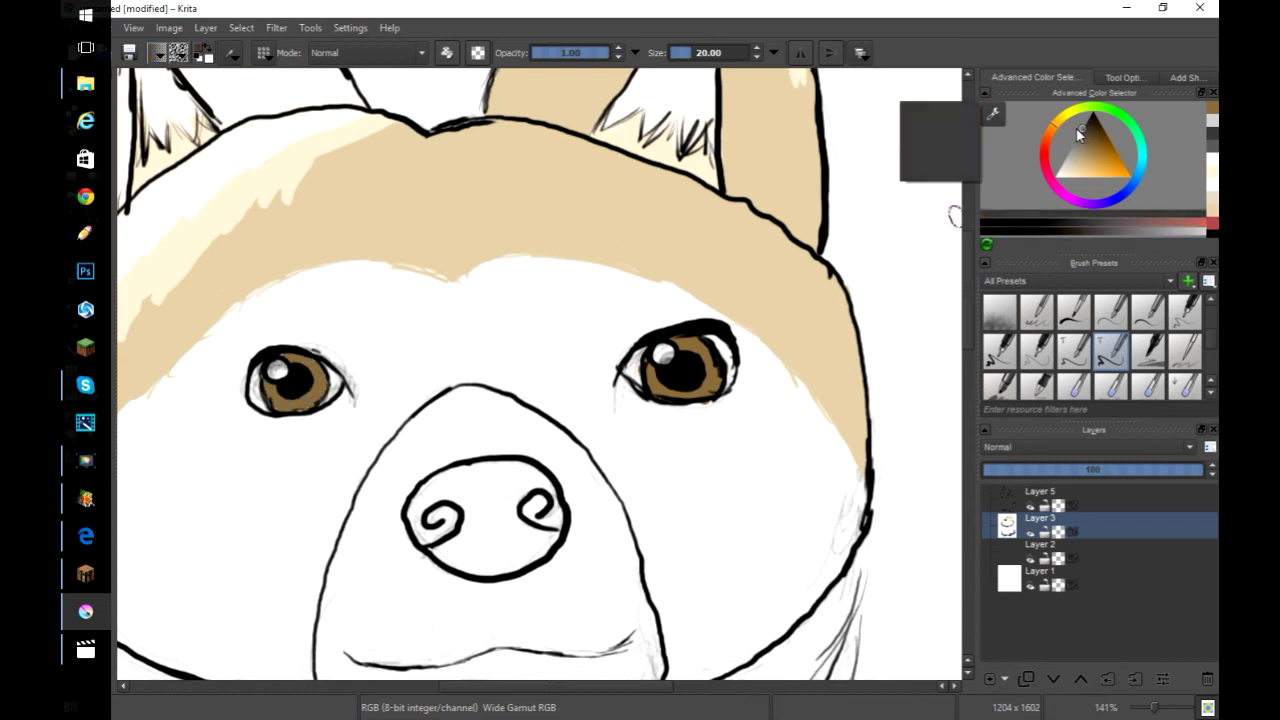
mouse_move(488, 521)
mouse_down()
mouse_move(543, 516)
mouse_move(533, 553)
mouse_move(473, 571)
mouse_move(425, 543)
mouse_move(423, 494)
mouse_move(505, 468)
mouse_move(555, 496)
mouse_move(546, 488)
mouse_move(467, 516)
mouse_move(459, 549)
mouse_move(525, 546)
mouse_up()
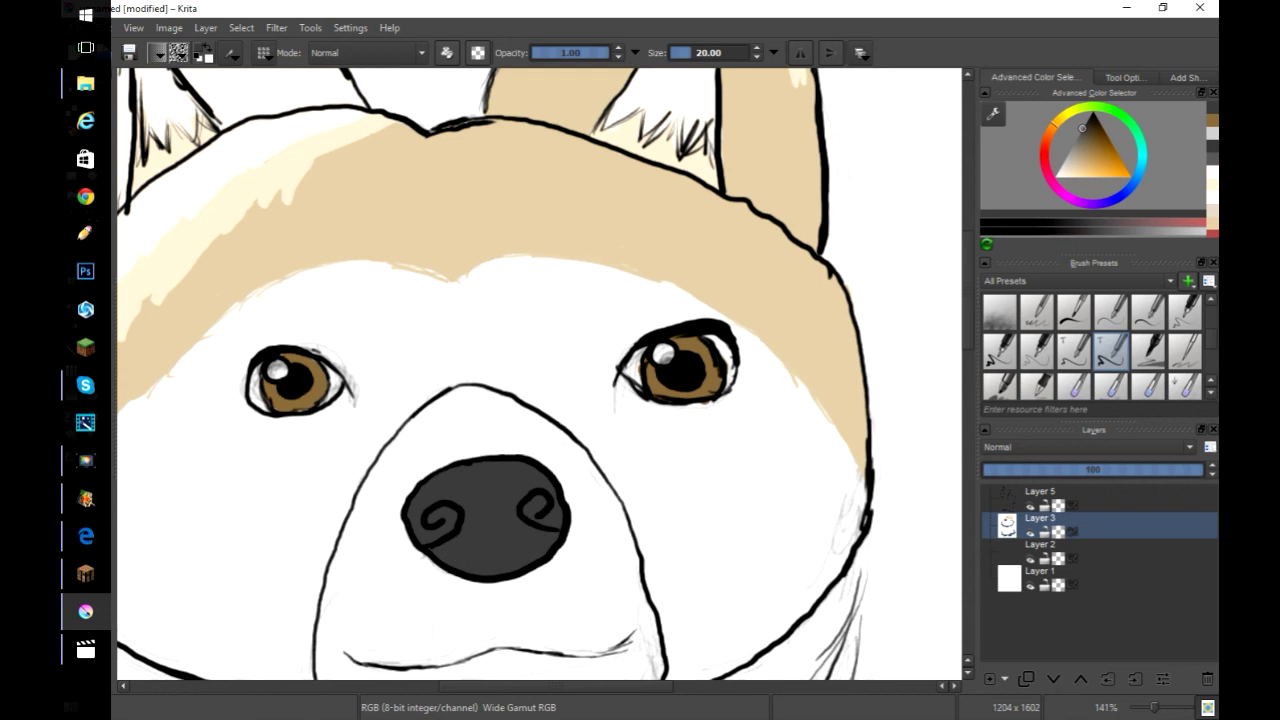
ctrl+click(955, 205)
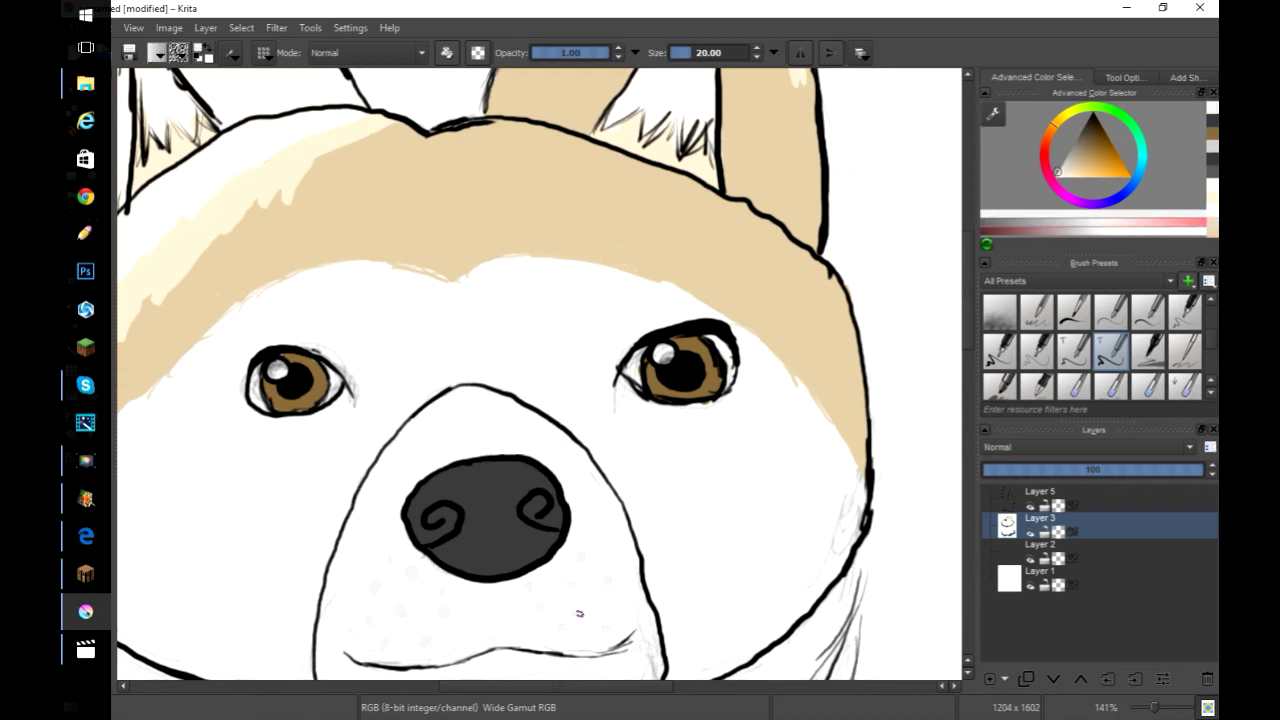
Switch to the 50.00 eraser preset and erase the leftover sketch shading around the muzzle, cheeks, eyes and eye highlights
scroll(603, 397, down, 4)
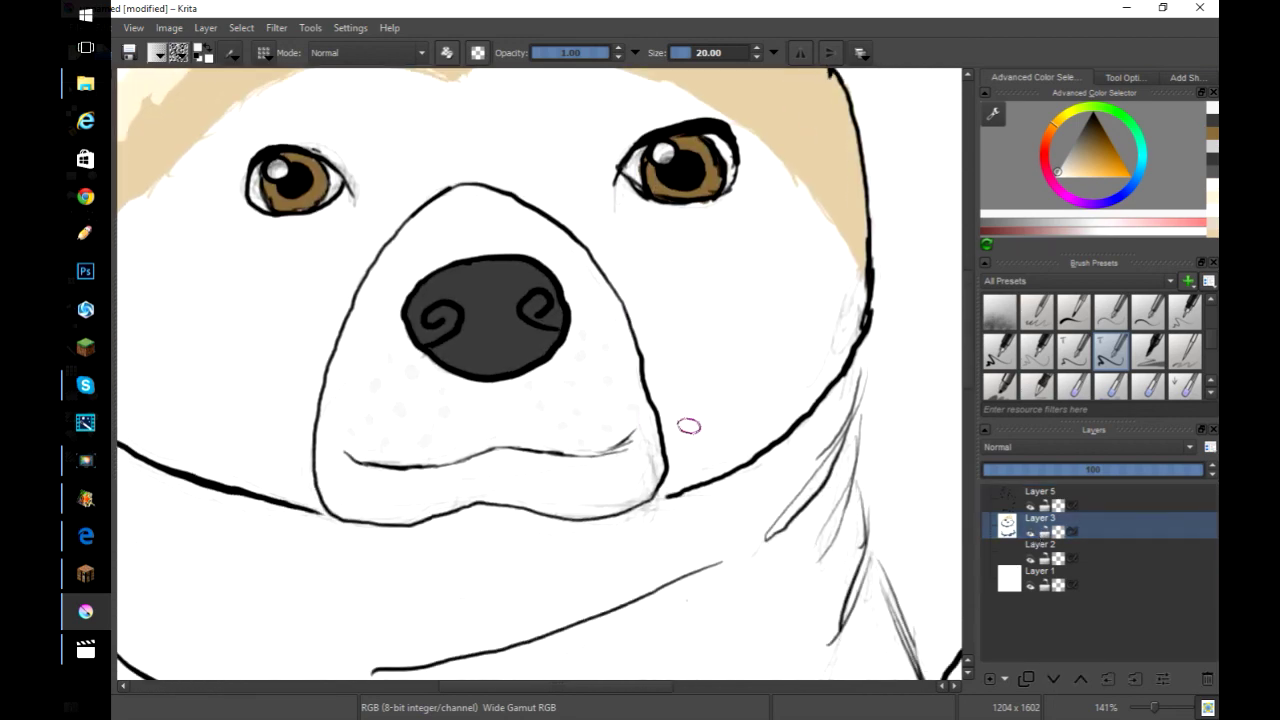
right_click(690, 385)
click(606, 427)
right_click(590, 428)
click(489, 406)
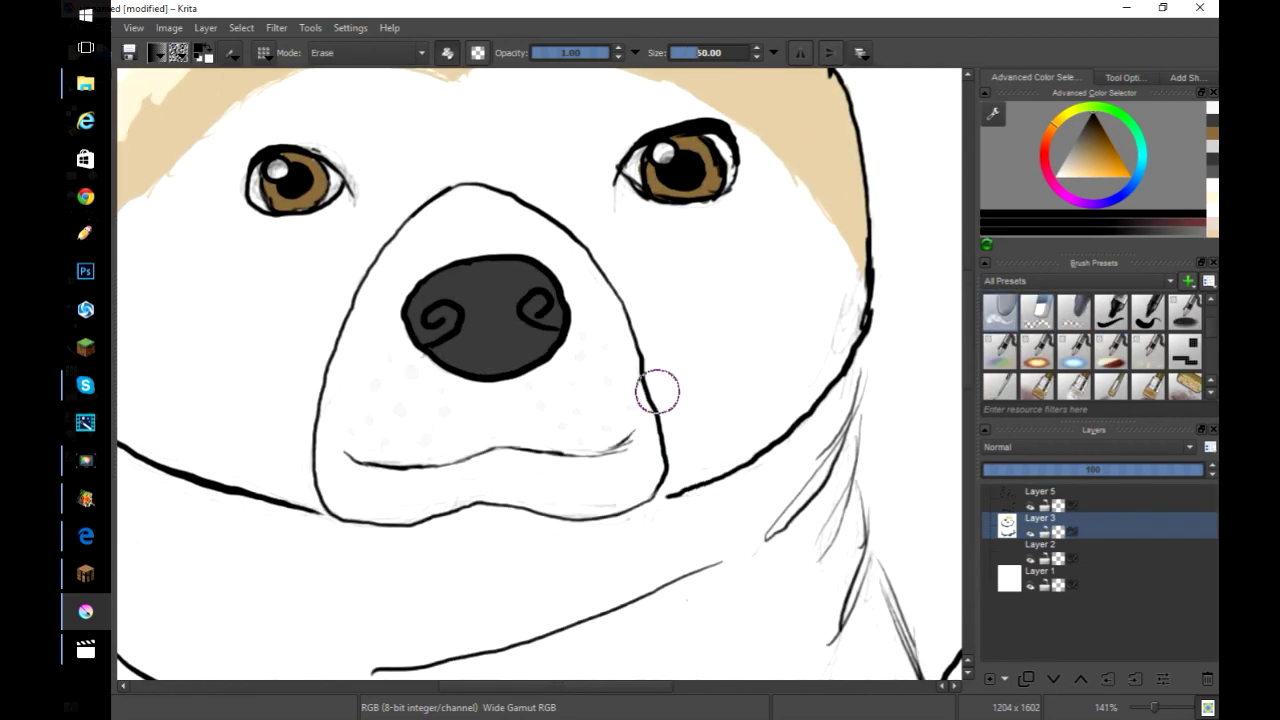
mouse_move(469, 193)
mouse_down()
mouse_move(311, 455)
mouse_move(766, 442)
mouse_move(643, 261)
mouse_move(620, 147)
mouse_up()
click(658, 149)
click(276, 168)
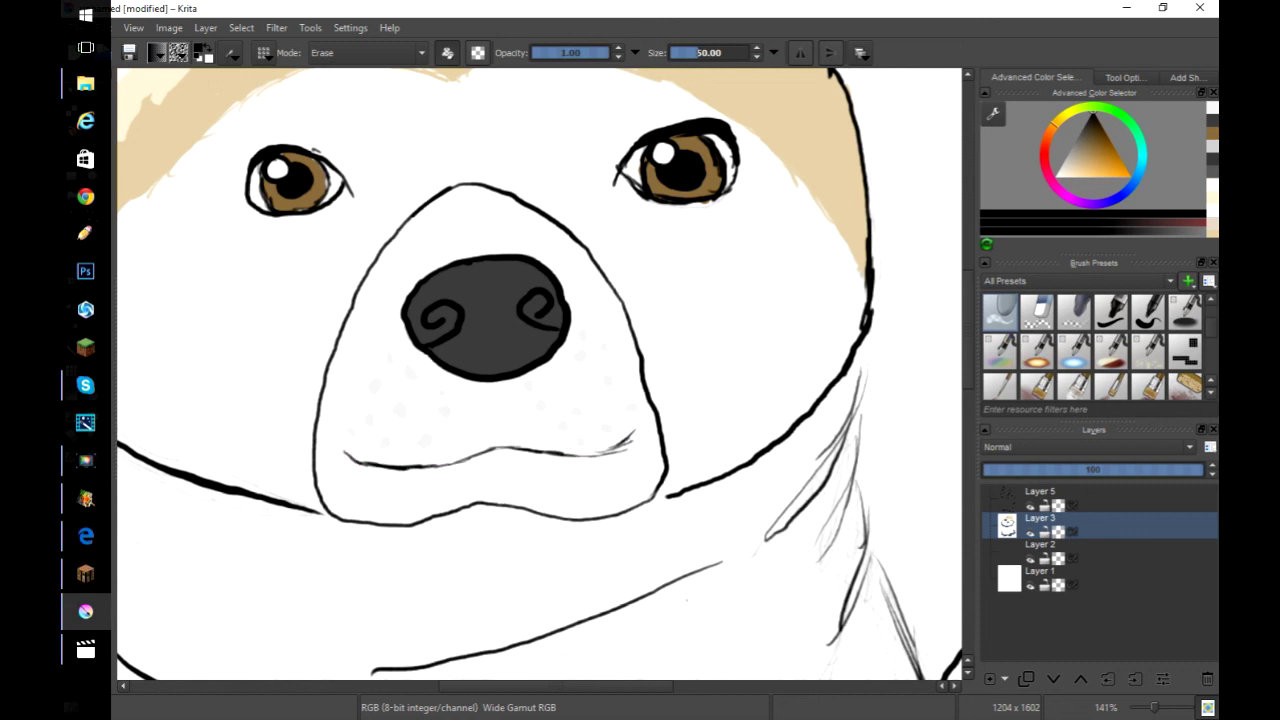
Erase the faint sketch traces beside the fur tufts on the left side of the neck
scroll(820, 430, down, 5)
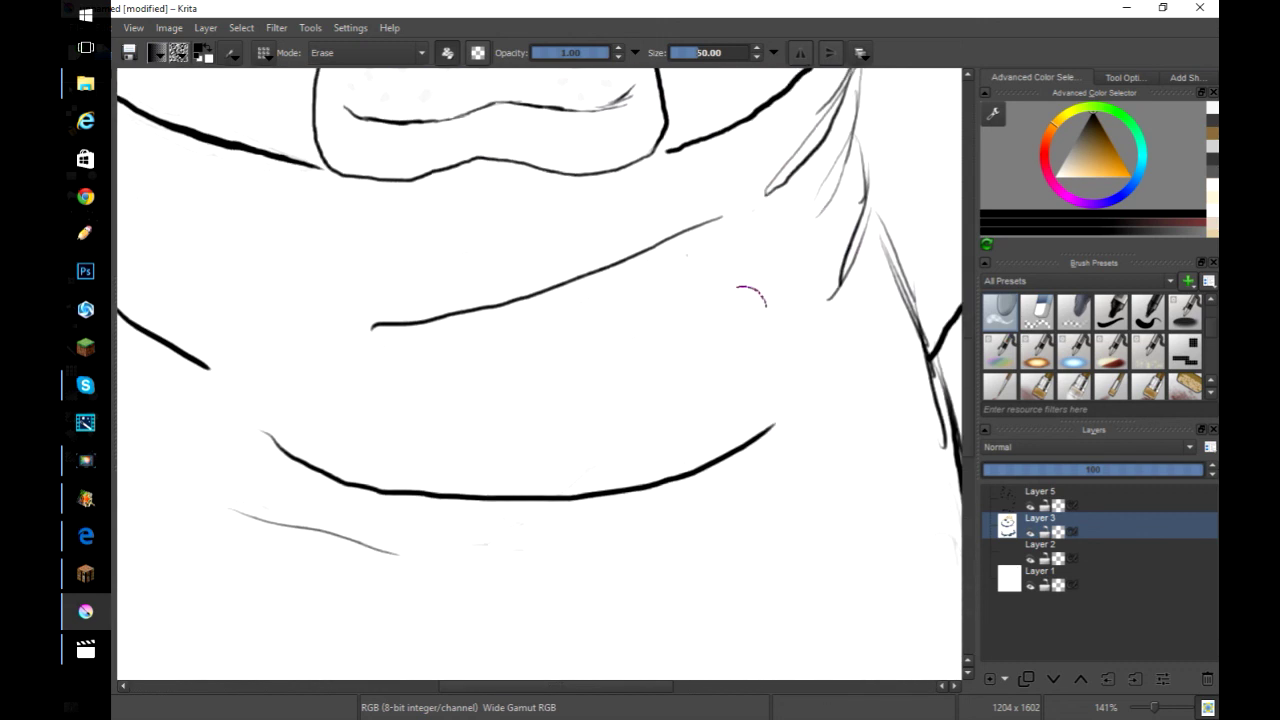
scroll(346, 306, left, 3)
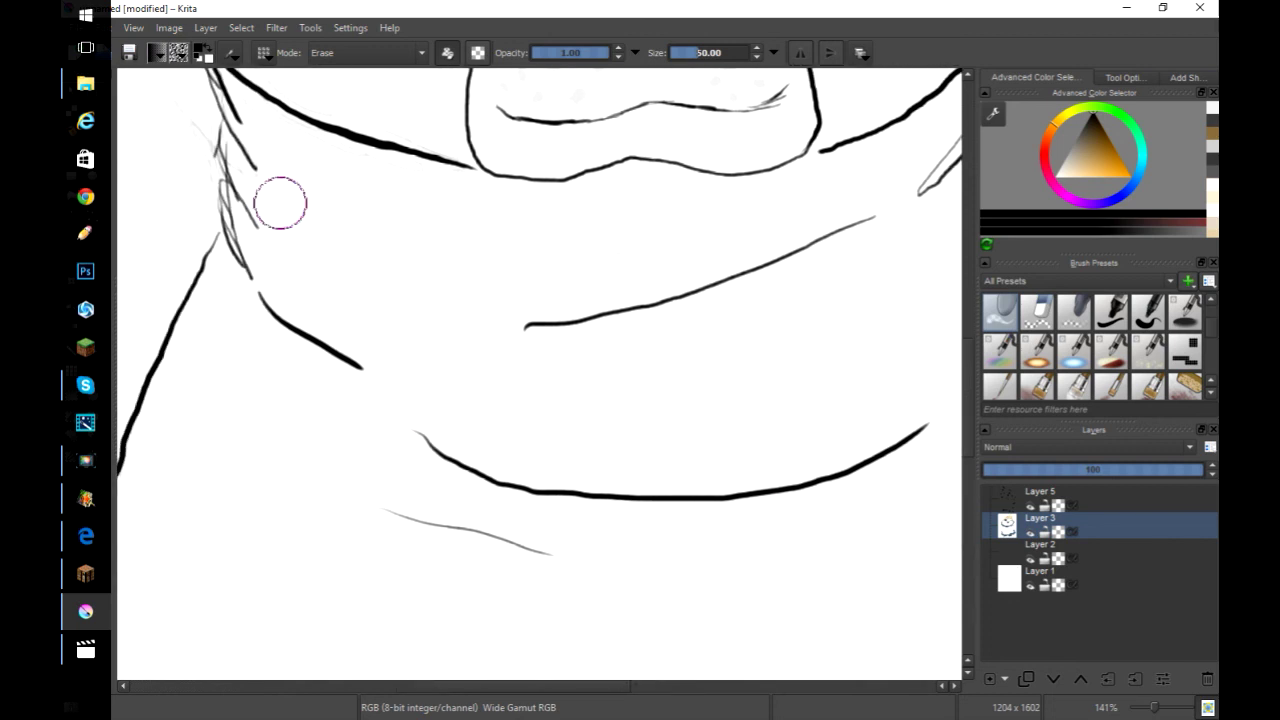
scroll(323, 274, up, 1)
key(Up)
key(Up)
key(Up)
key(Up)
key(Up)
key(Up)
key(Up)
key(Up)
key(Up)
key(Up)
key(Up)
key(Up)
key(Up)
key(Up)
key(Up)
key(Up)
key(Up)
key(Up)
key(Up)
key(Up)
drag(260, 171, 205, 158)
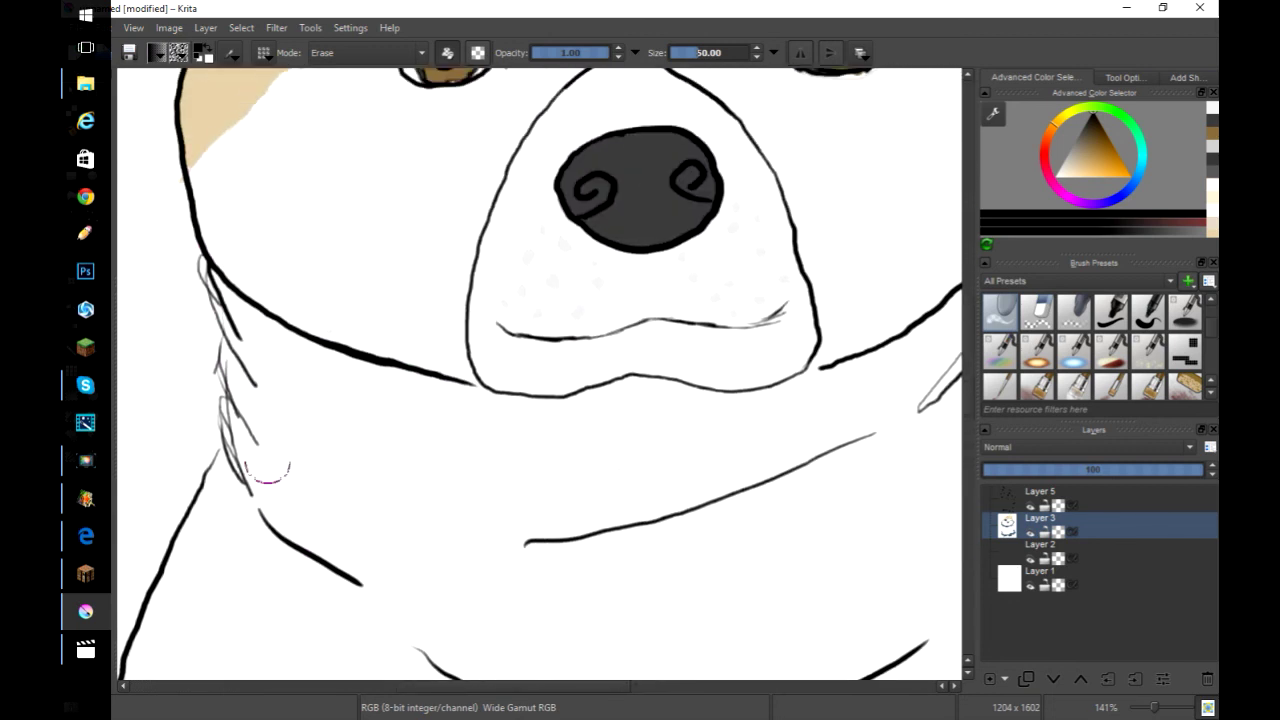
Erase the leftover sketch shading along the lower body and around the legs and paws
key(Down)
key(Down)
key(Down)
key(Down)
key(Down)
key(Down)
key(Down)
key(Down)
key(Down)
key(Down)
key(Down)
key(Down)
key(Down)
key(Down)
key(Down)
key(Down)
key(Down)
key(Down)
key(Down)
key(Down)
key(ctrl+minus)
drag(895, 660, 948, 565)
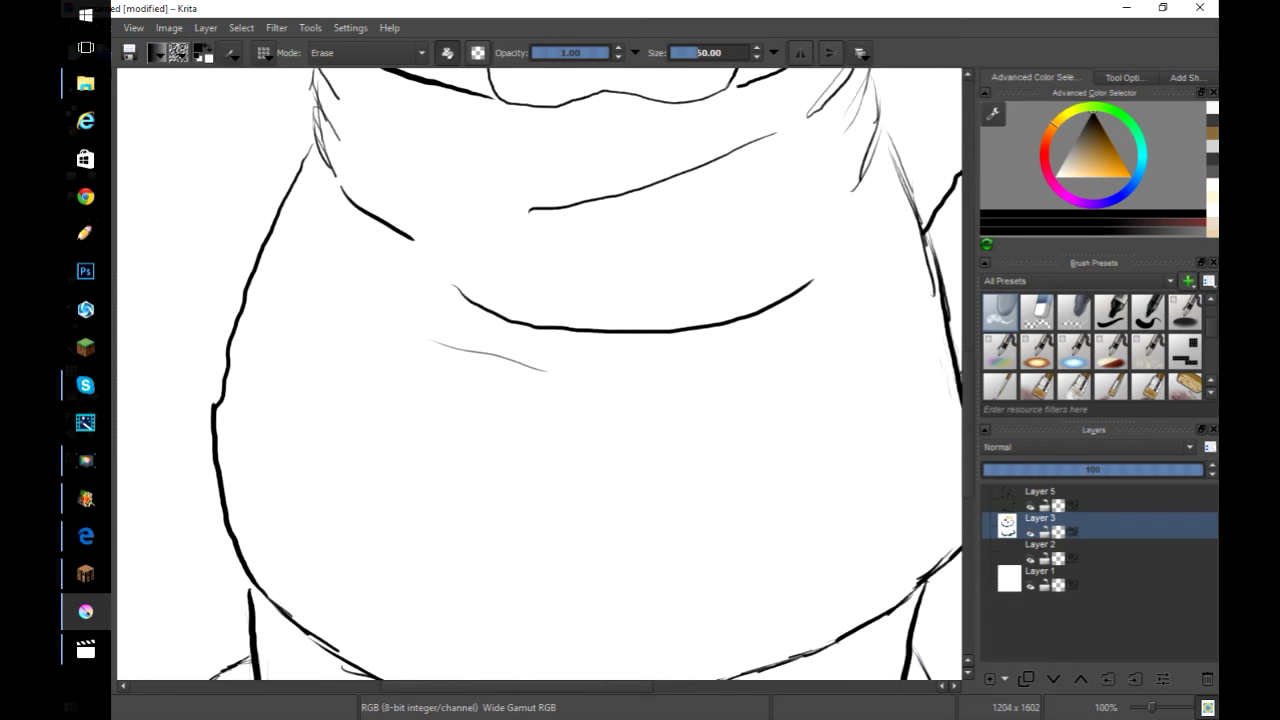
scroll(855, 316, right, 3)
scroll(786, 347, down, 3)
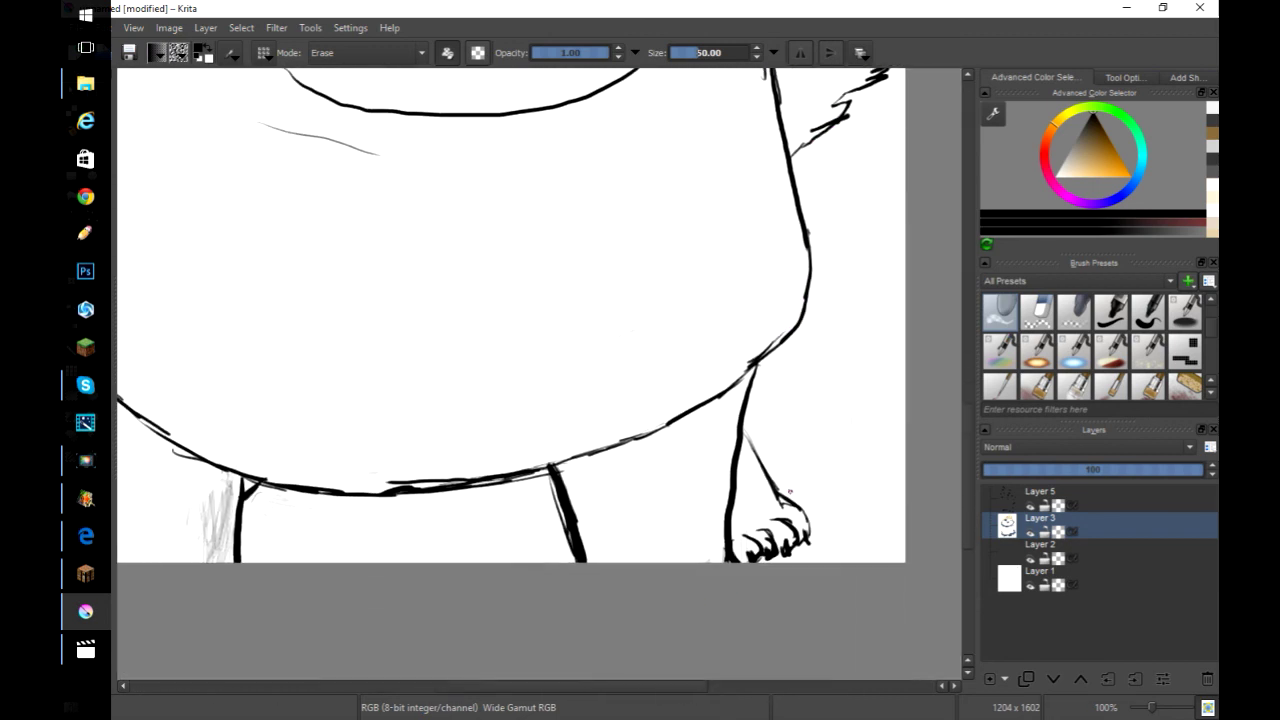
drag(415, 448, 633, 448)
Choose white and paint the body and legs beneath the line art with the 50.00 brush
mouse_move(1060, 178)
mouse_down()
mouse_move(1047, 211)
mouse_move(1056, 175)
mouse_up()
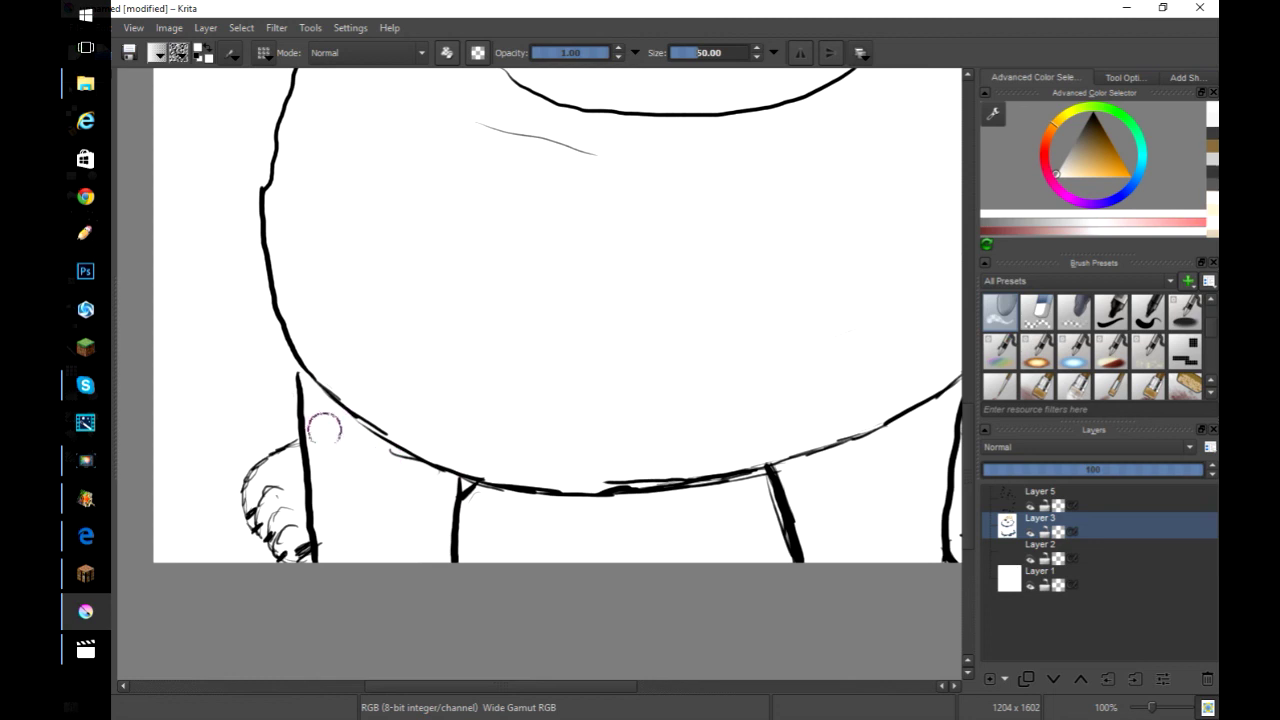
scroll(280, 495, right, 3)
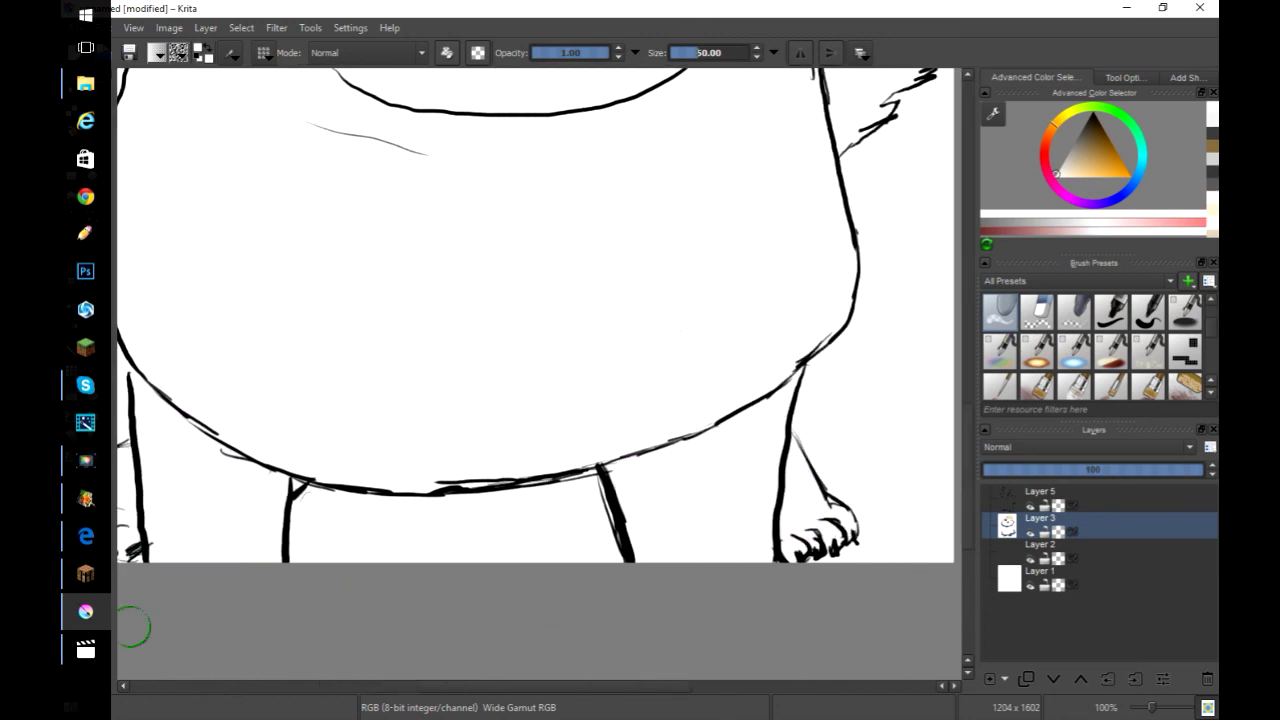
scroll(834, 403, down, 2)
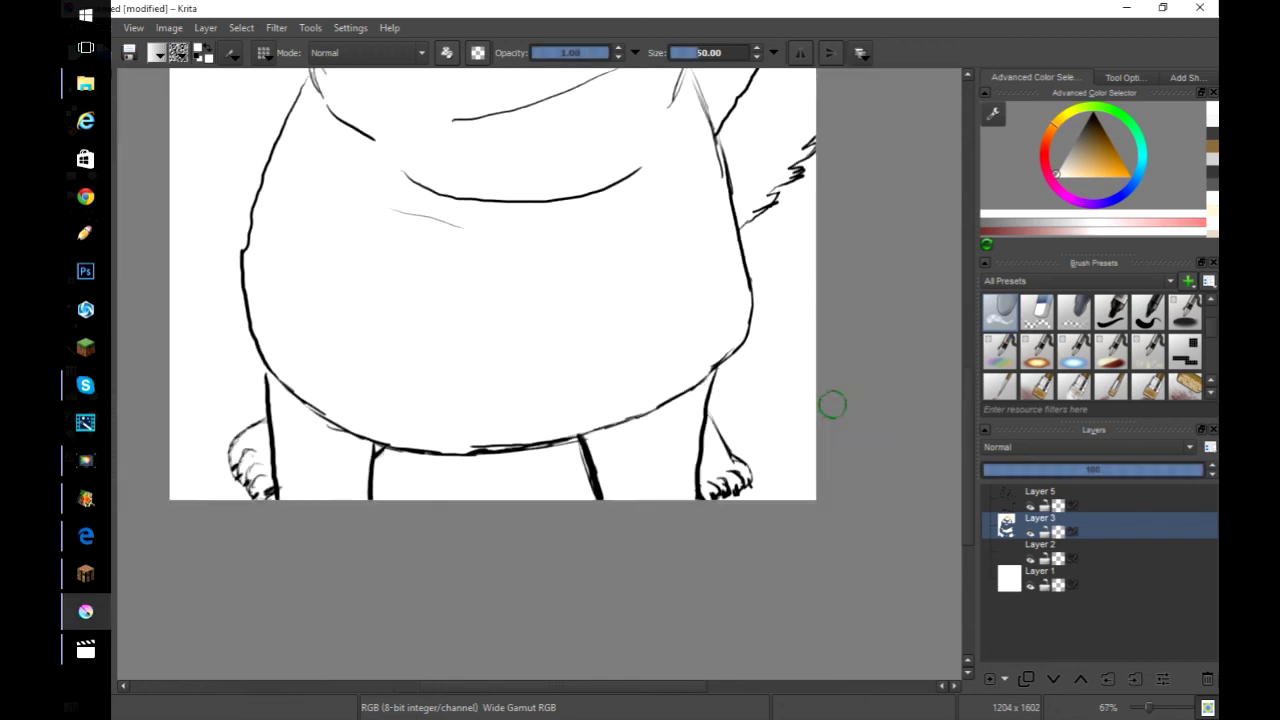
scroll(688, 350, up, 1)
scroll(797, 294, down, 1)
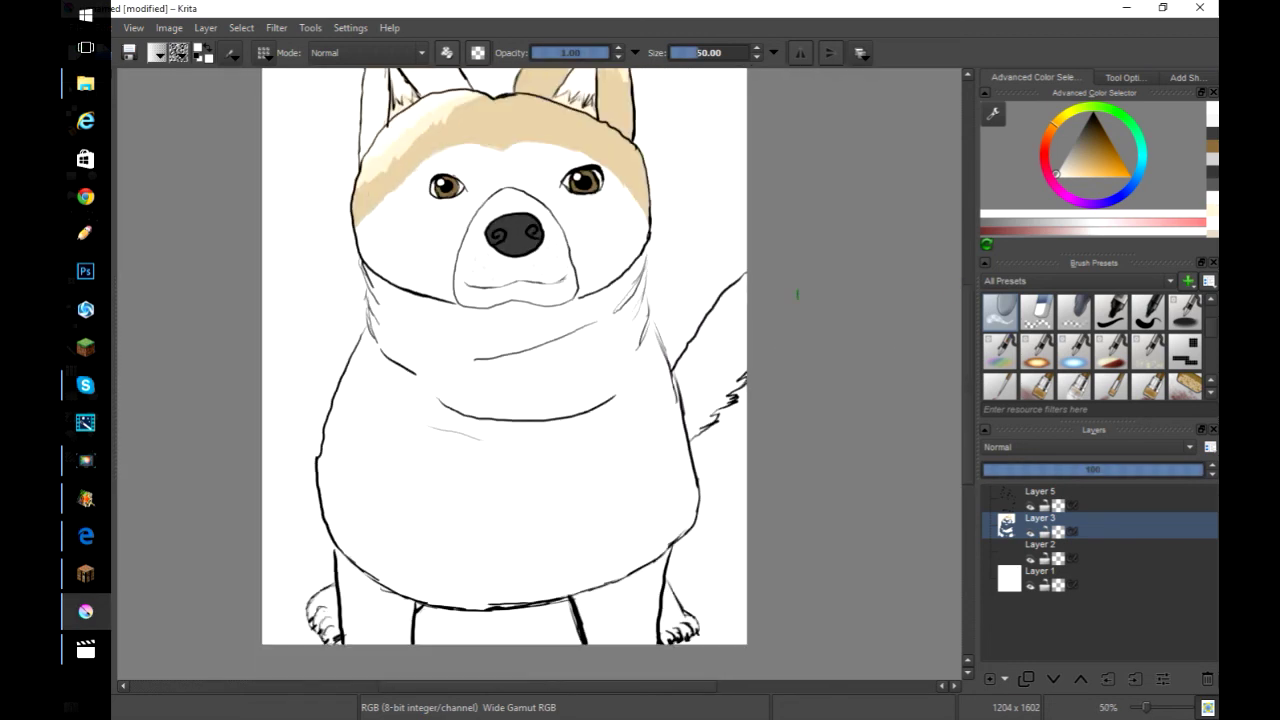
Sample the tan from the head and colour the tail base tan, cream and white, undoing the stray stroke on the body's side
ctrl+click(636, 168)
drag(657, 344, 690, 515)
key(ctrl+z)
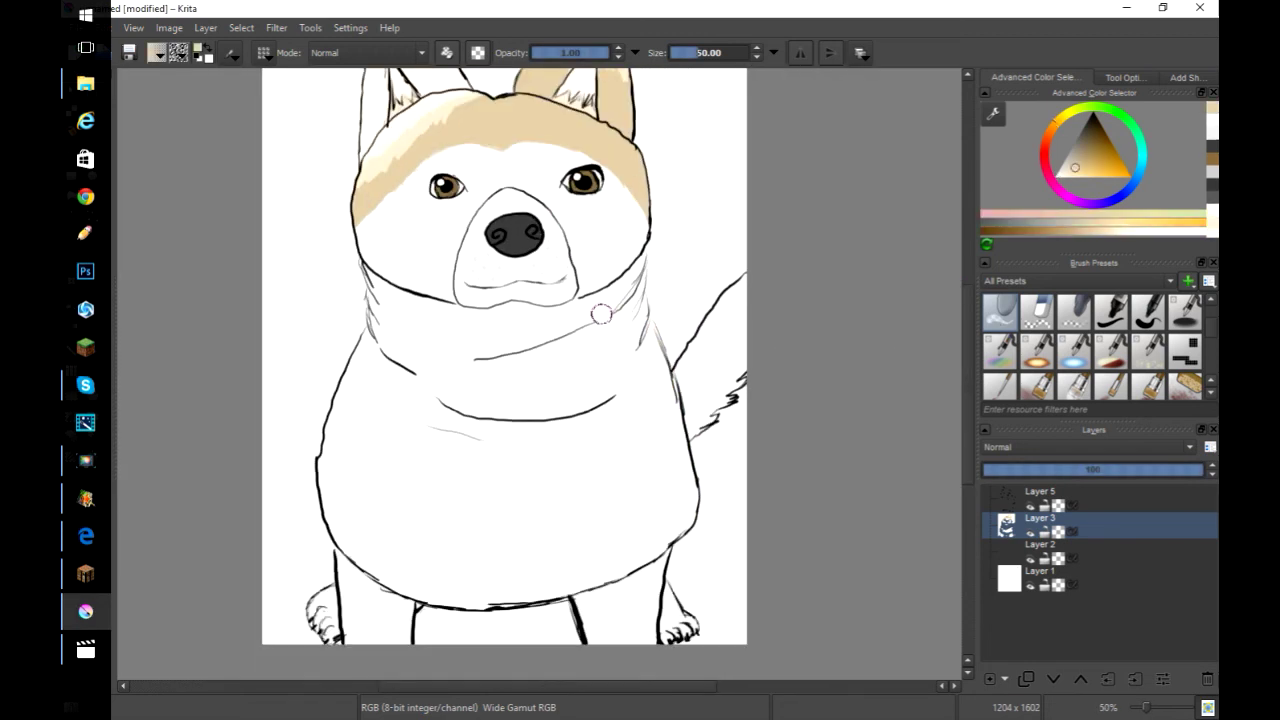
drag(684, 395, 693, 352)
ctrl+click(701, 341)
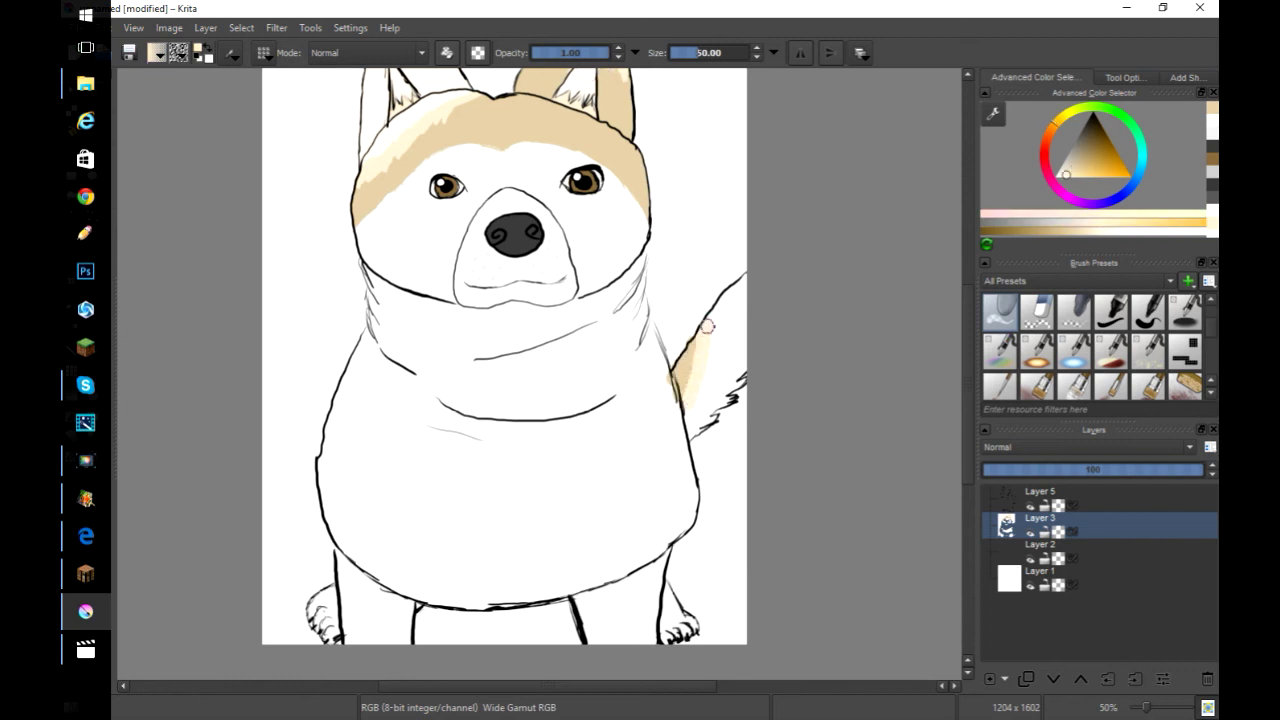
ctrl+click(722, 325)
key(plus)
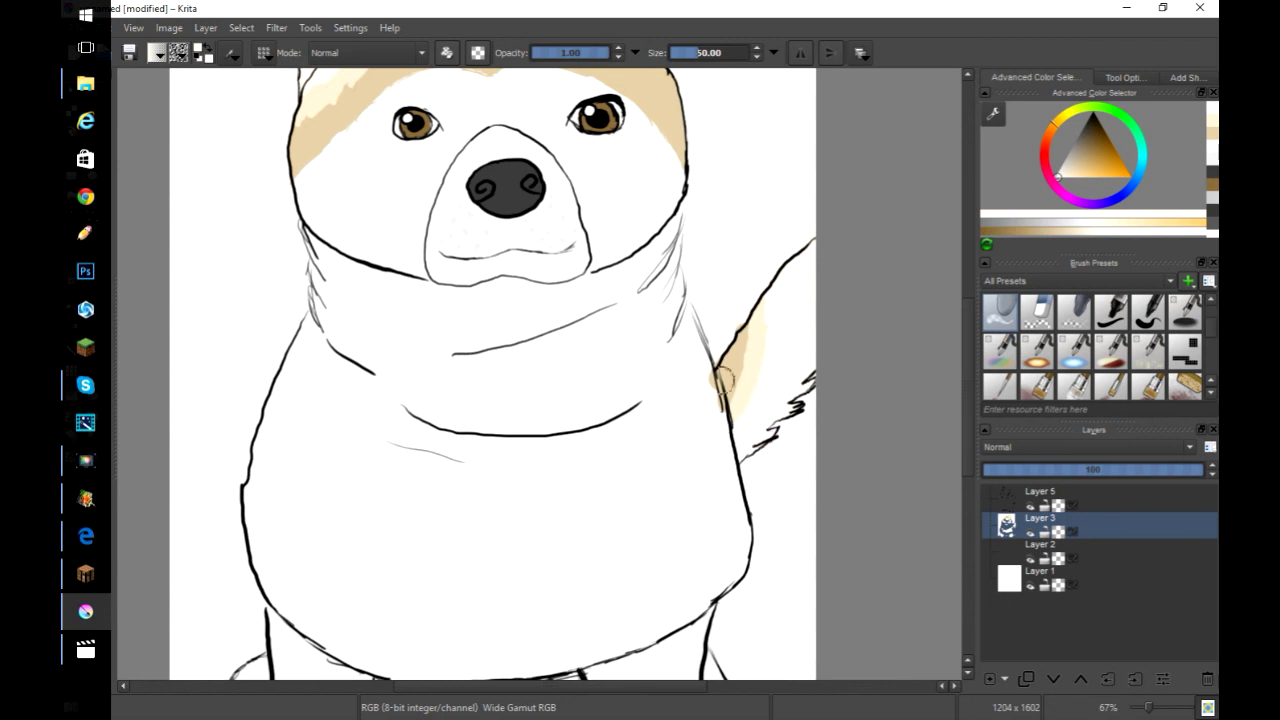
Select a saturated blue and switch to the 25.00 drawing brush preset
key(minus)
key(Up)
key(Up)
key(Up)
key(Up)
key(Up)
key(Up)
key(Up)
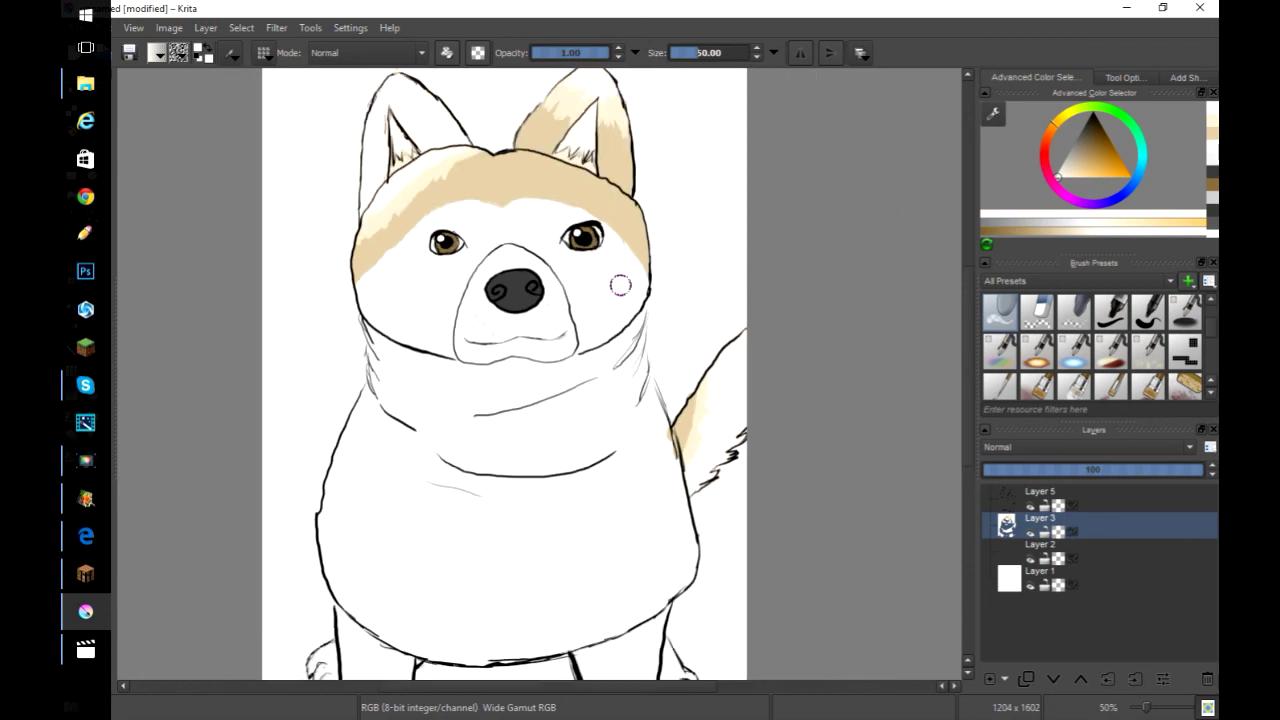
click(1132, 190)
click(1130, 177)
scroll(1024, 379, down, 2)
click(1001, 352)
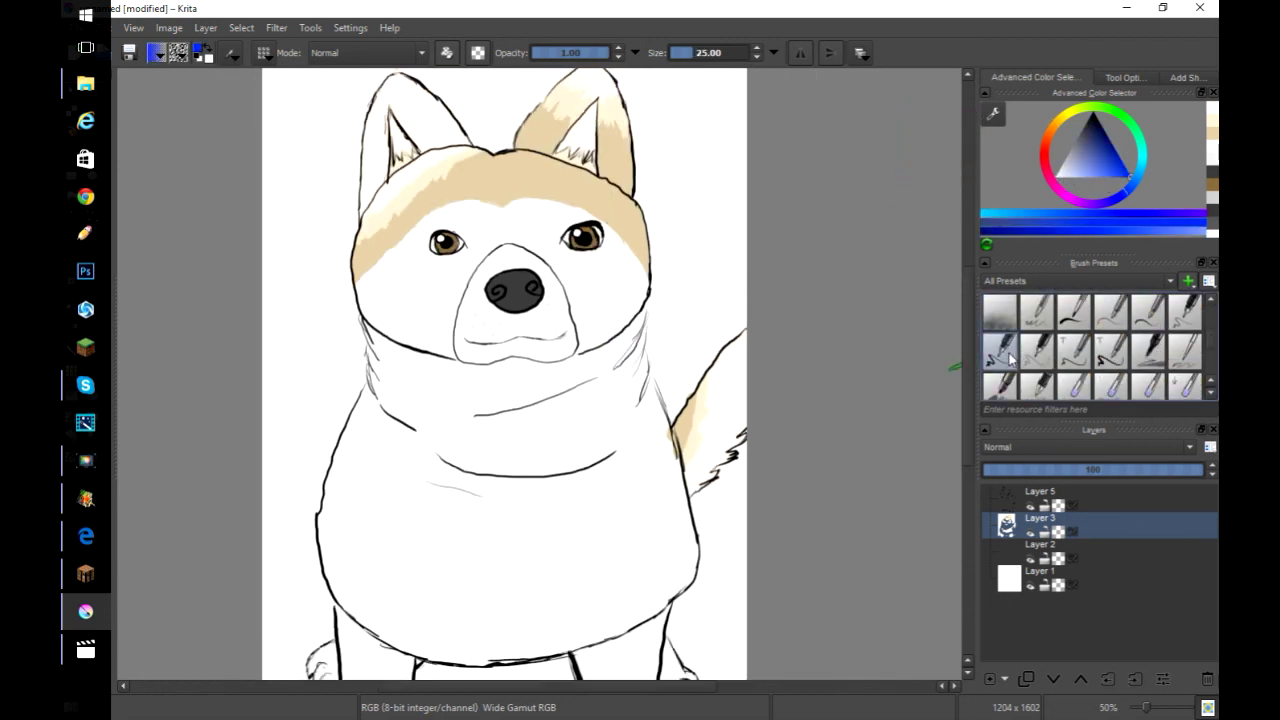
Change the painting colour to light grey and switch to the 15.00 eraser preset
key(Up)
key(Up)
key(Up)
key(Up)
key(Up)
key(Up)
key(Up)
key(Up)
key(Up)
key(Up)
right_click(688, 256)
click(662, 256)
click(594, 291)
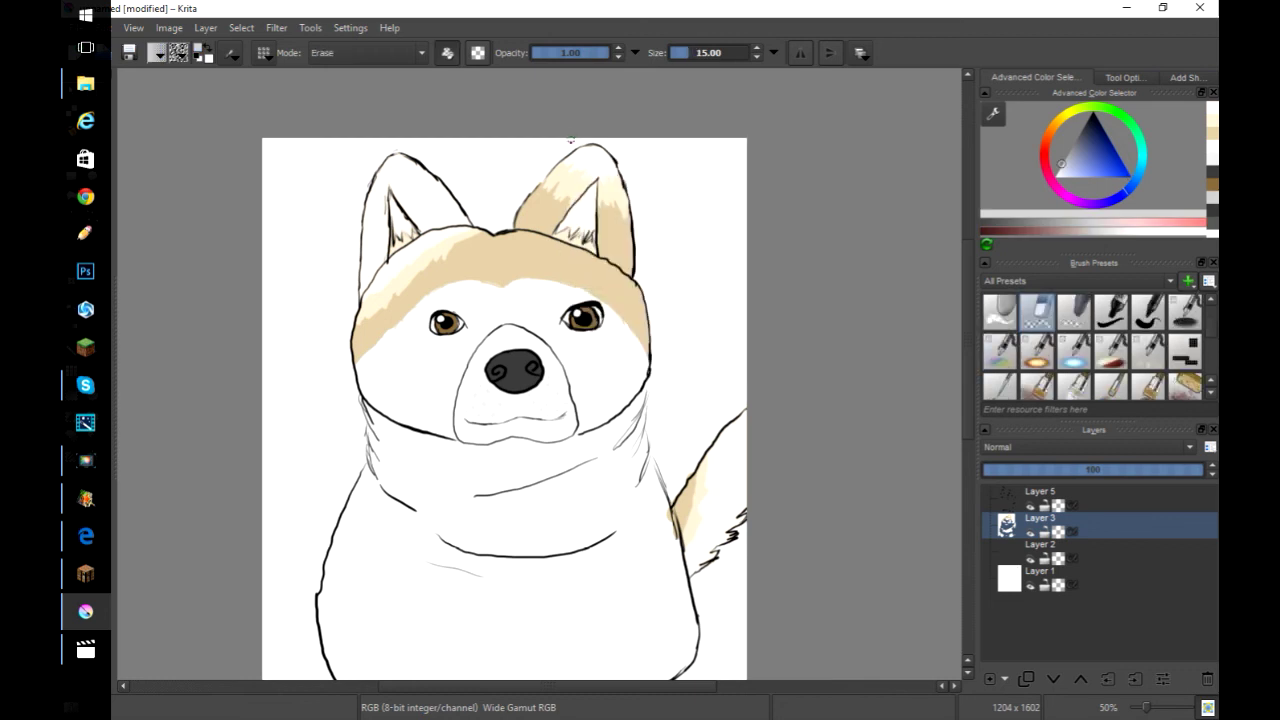
Handwrite "thats it" in saturated blue beside the right ear with the 25.00 drawing brush preset
scroll(1143, 368, down, 2)
click(1001, 383)
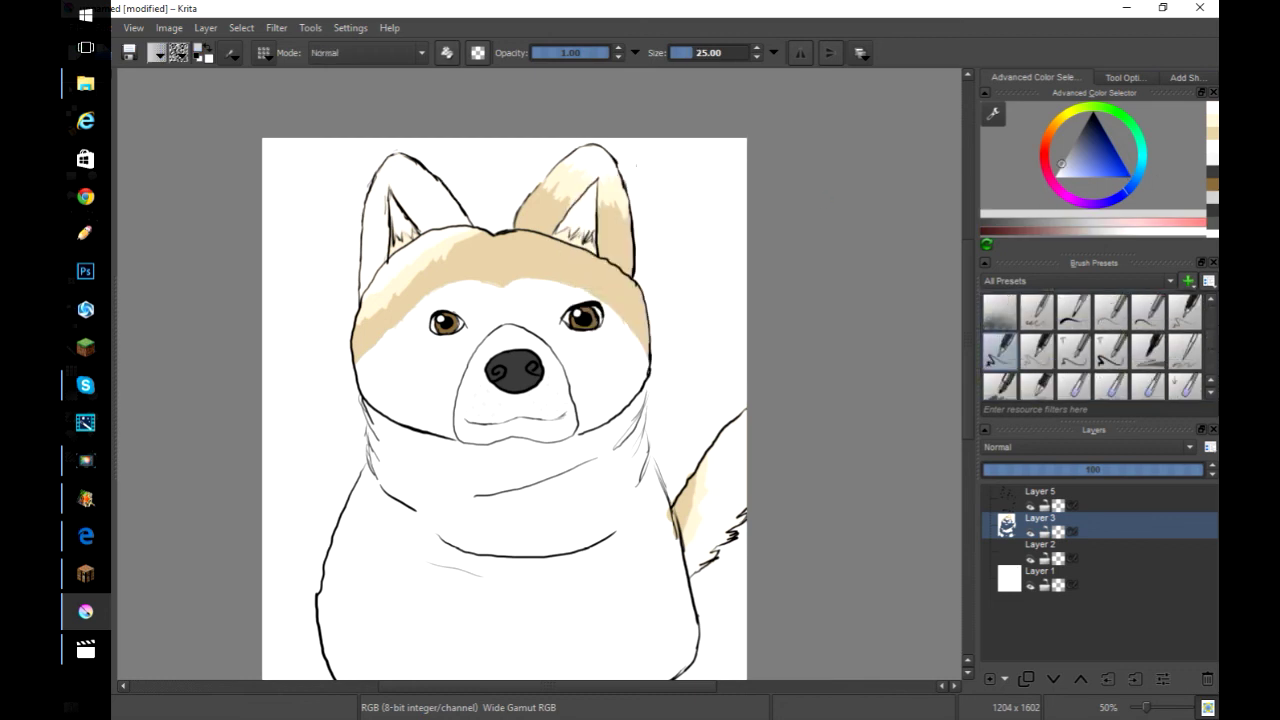
click(1128, 177)
drag(652, 176, 700, 196)
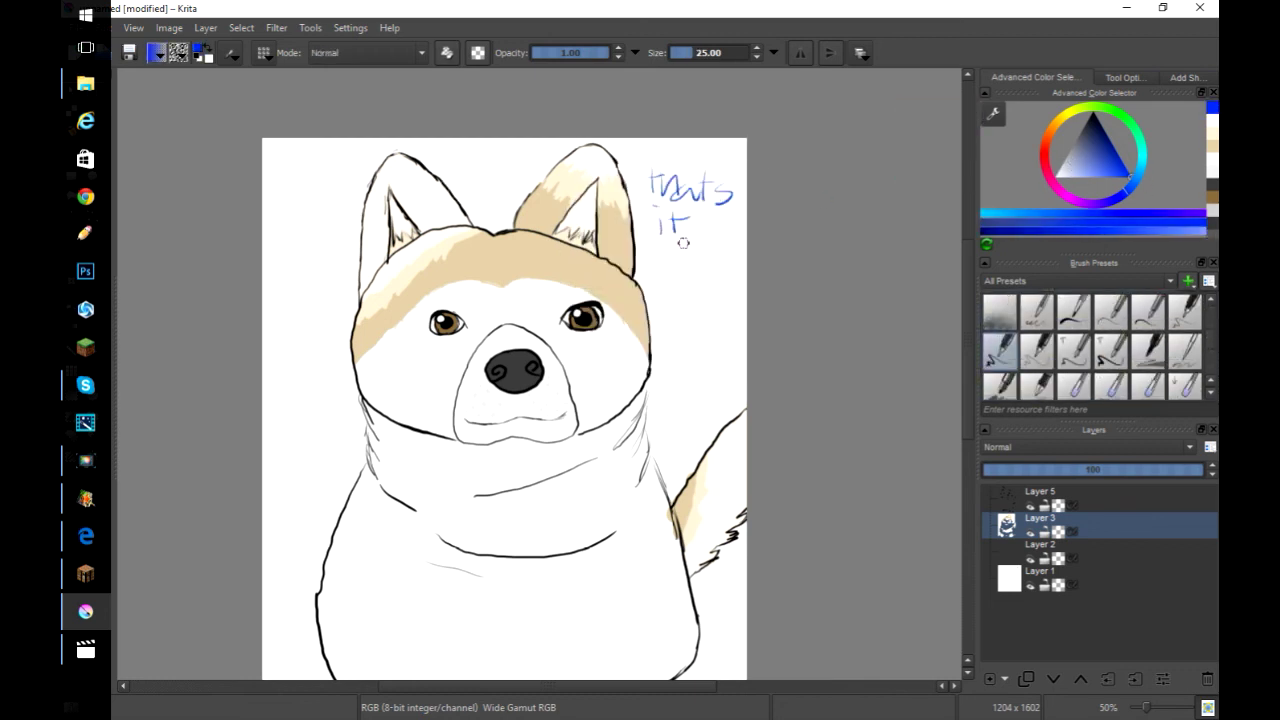